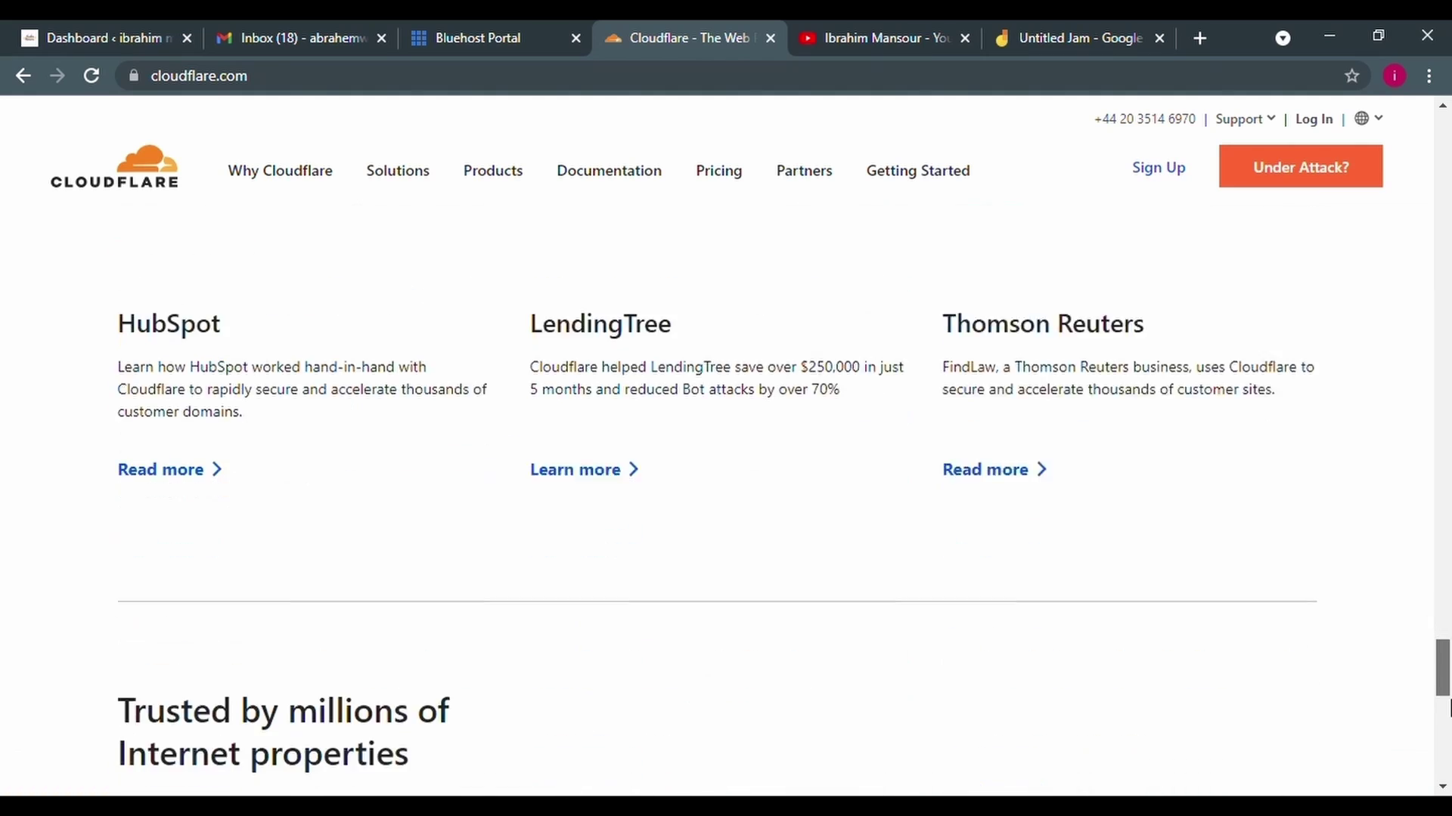
key("Home")
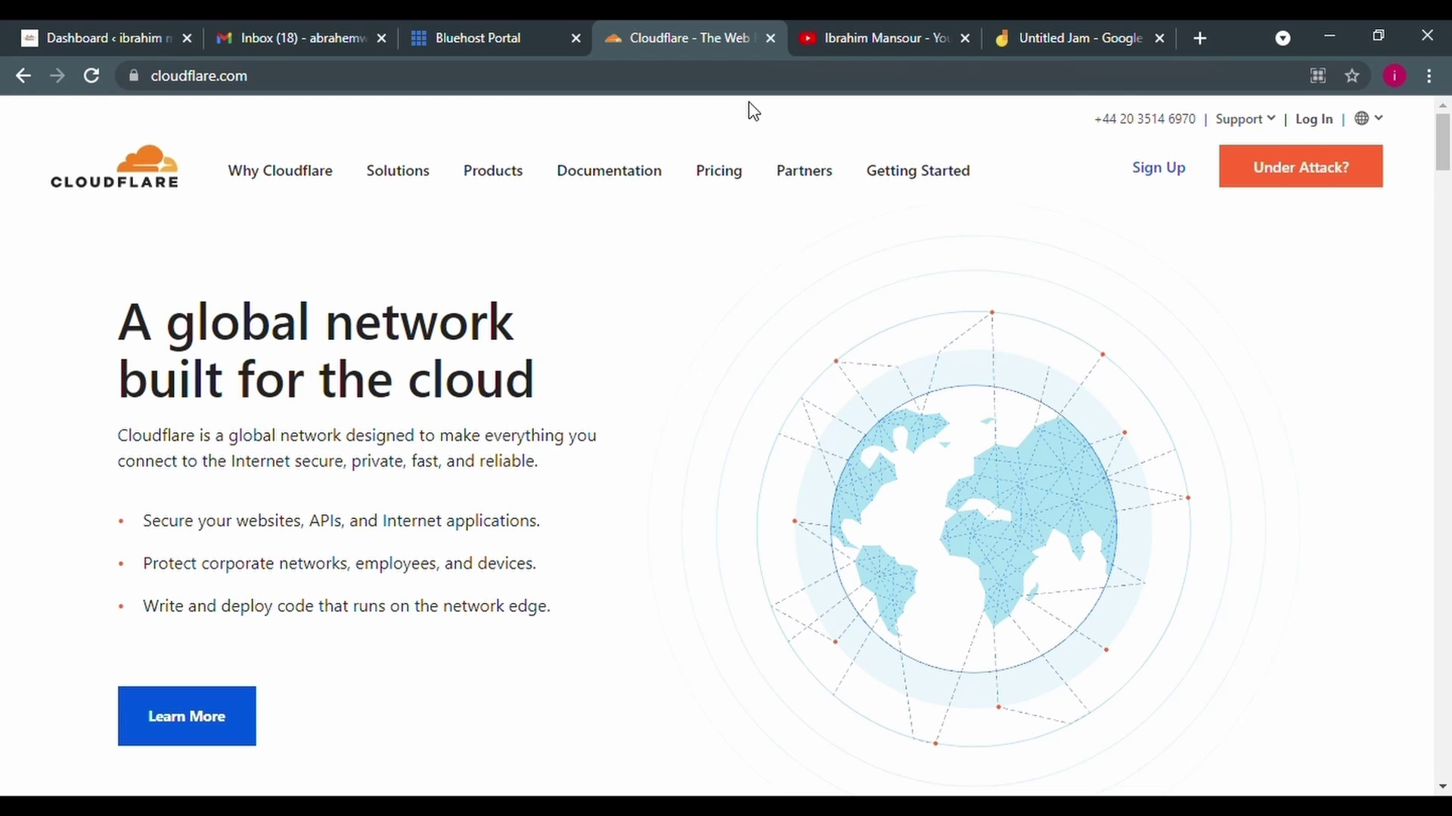
left_click(539, 20)
left_click(773, 21)
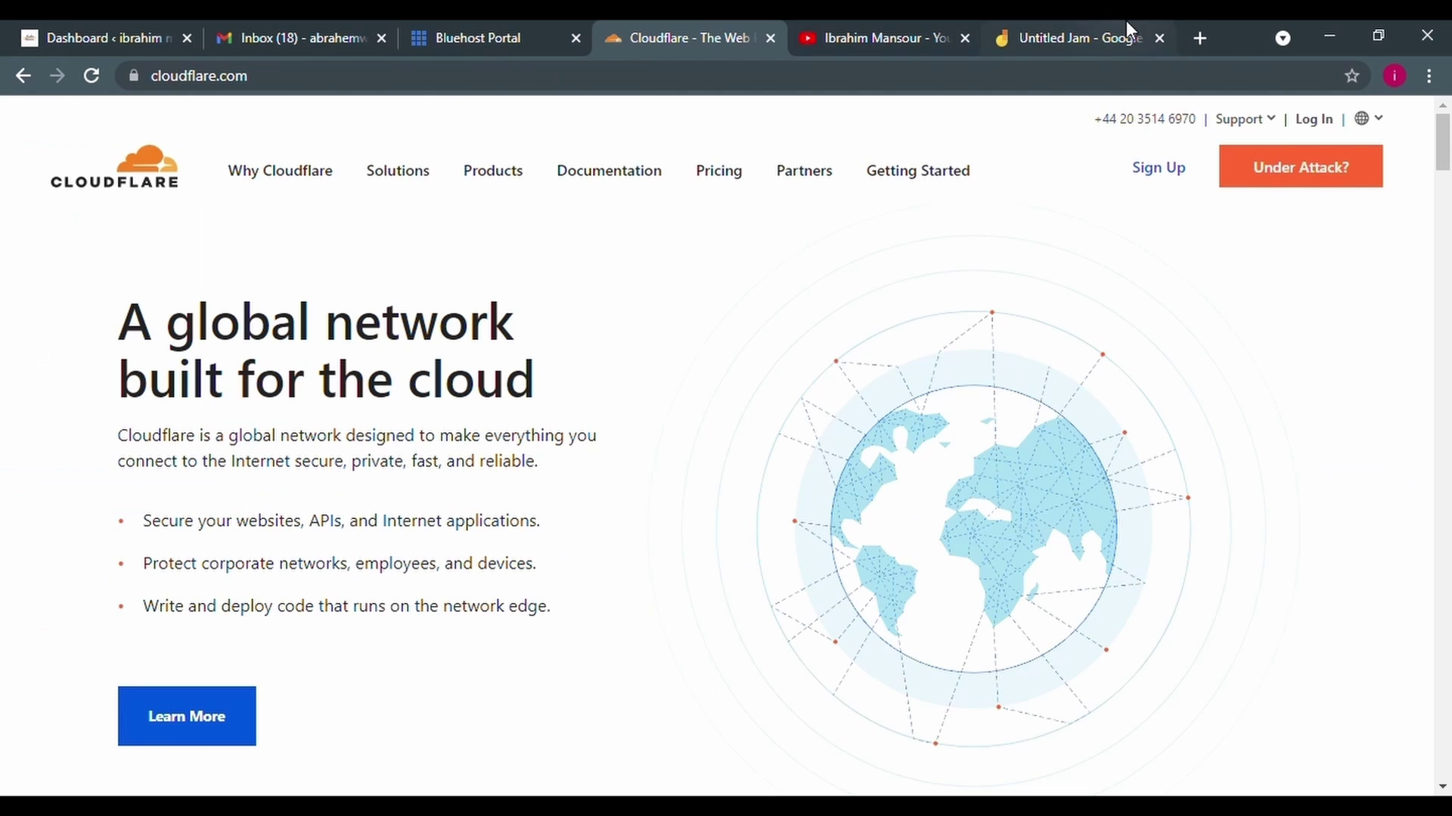
Search the web for cloudflare in a new browser tab and open the official Cloudflare website
left_click(1196, 20)
type("c")
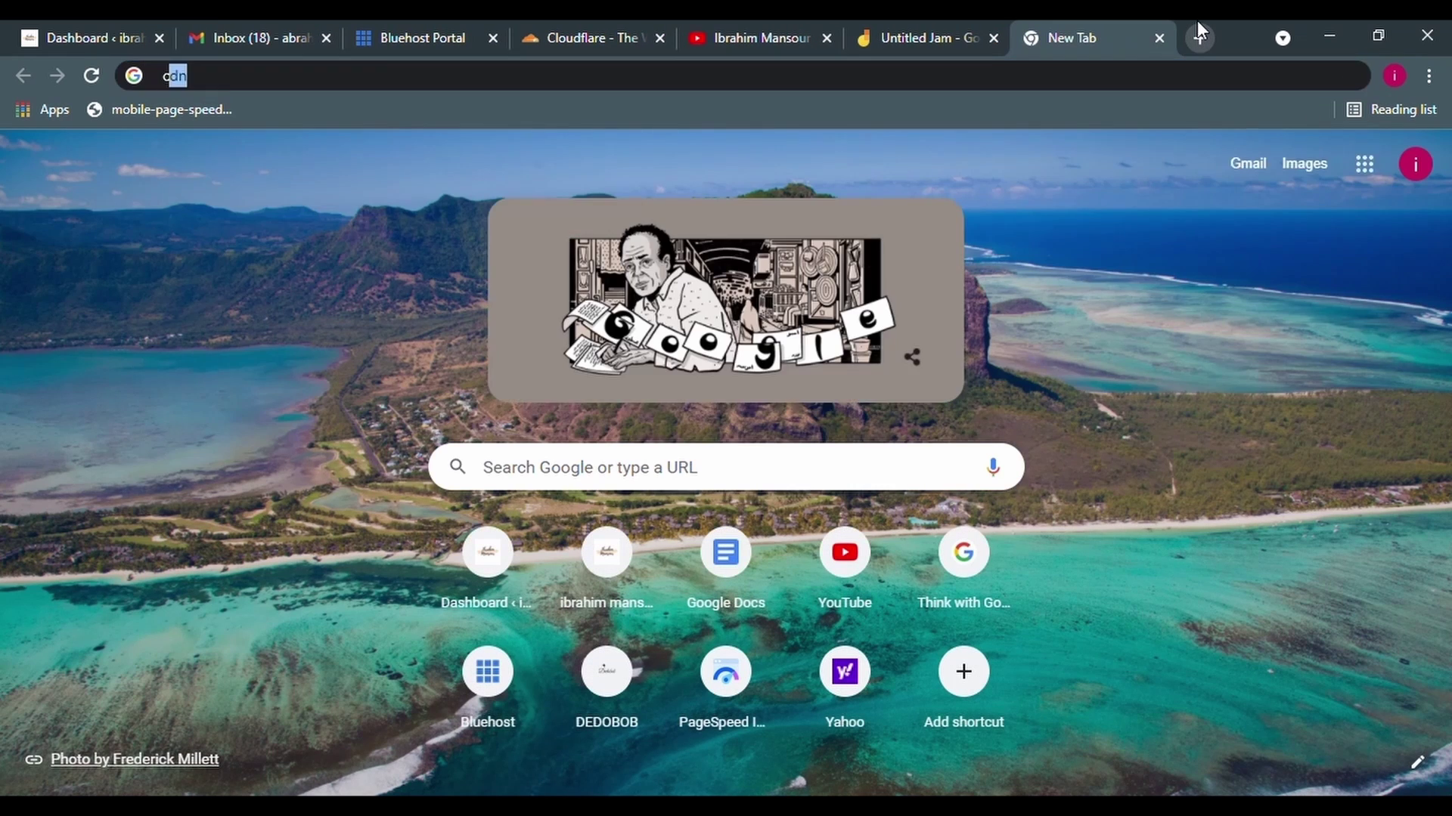
type("loudflare")
key("Return")
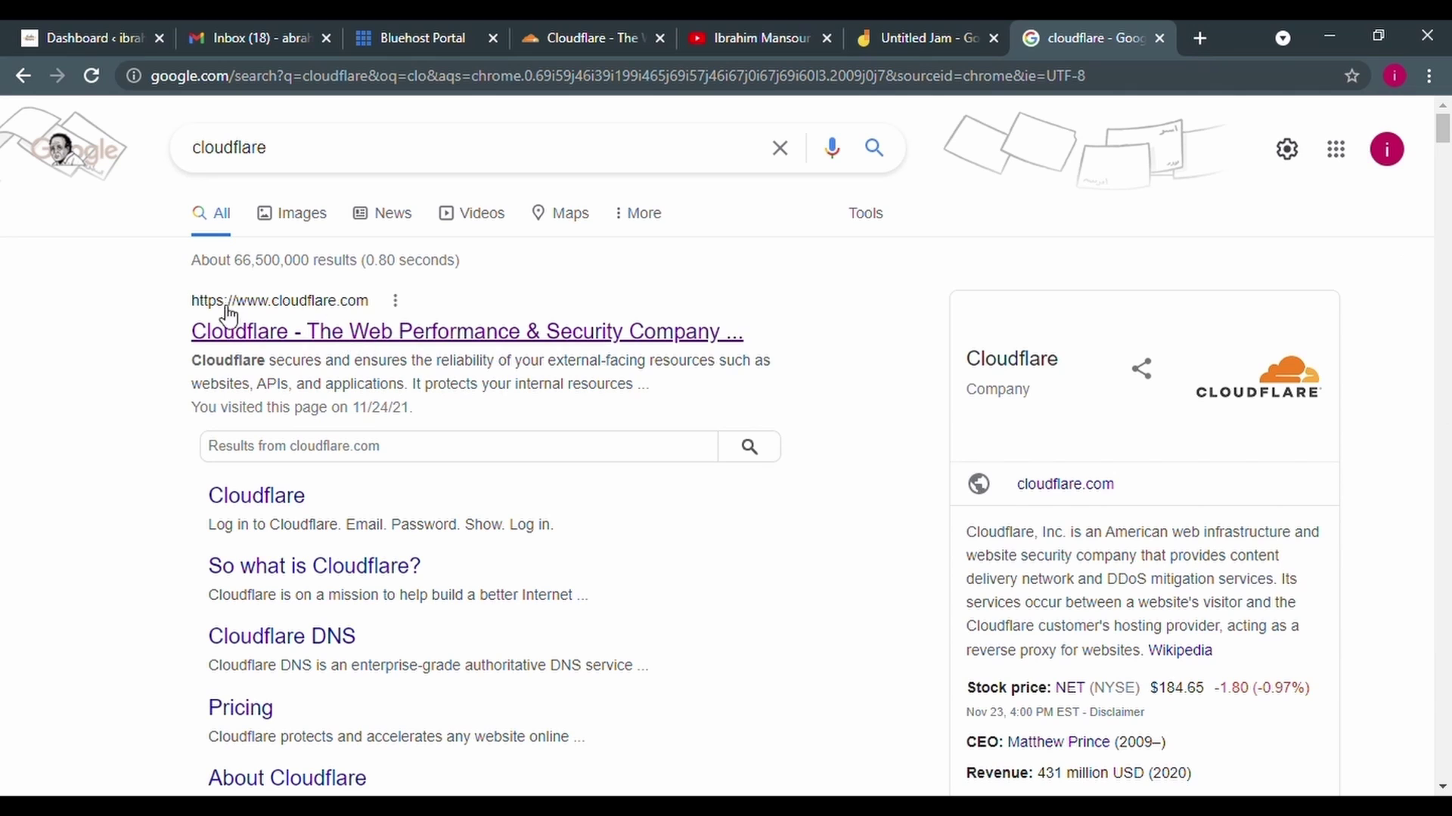
left_click(348, 333)
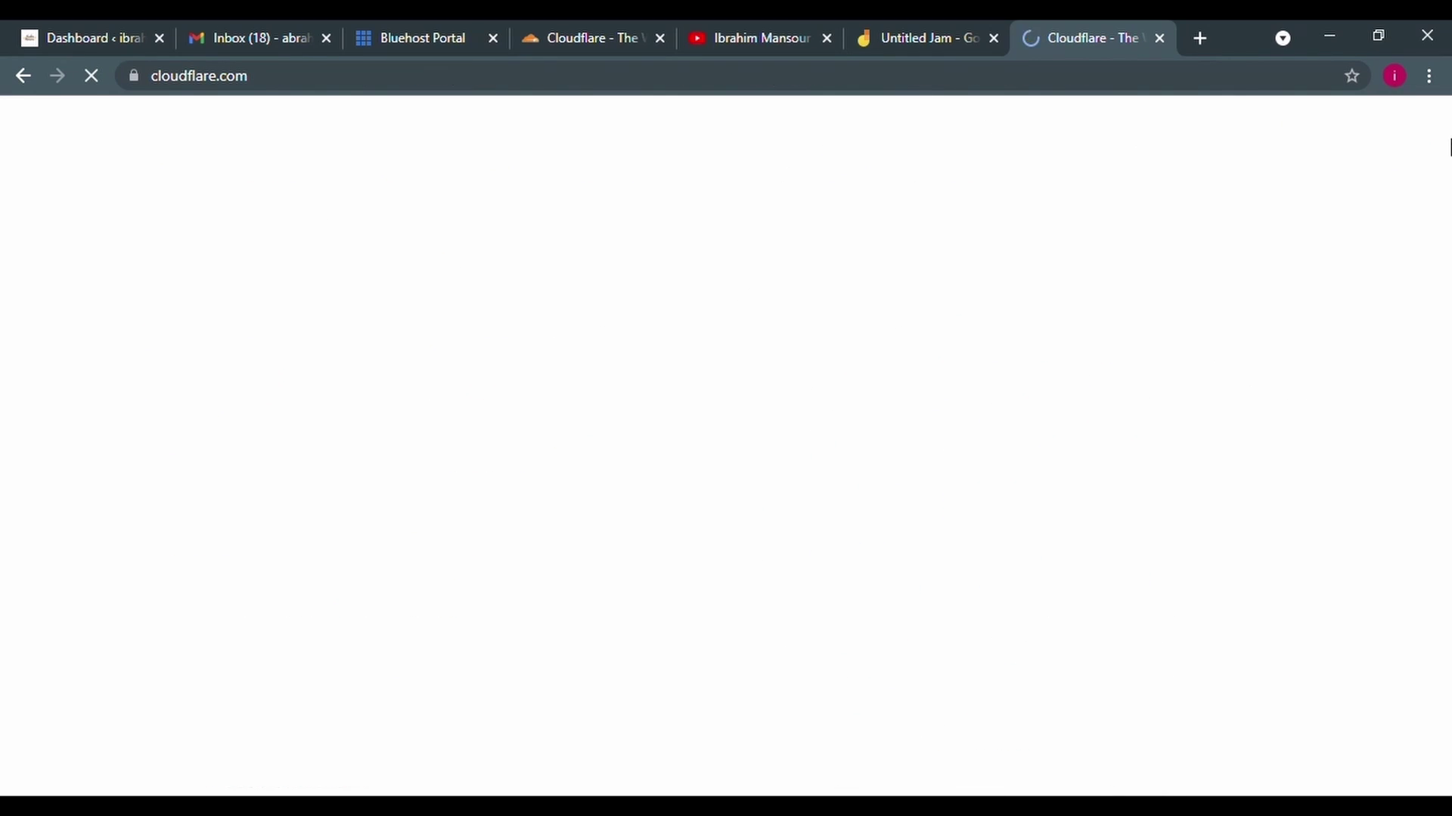
left_click_drag(1447, 148, 1448, 605)
scroll(855, 294, "up", 15)
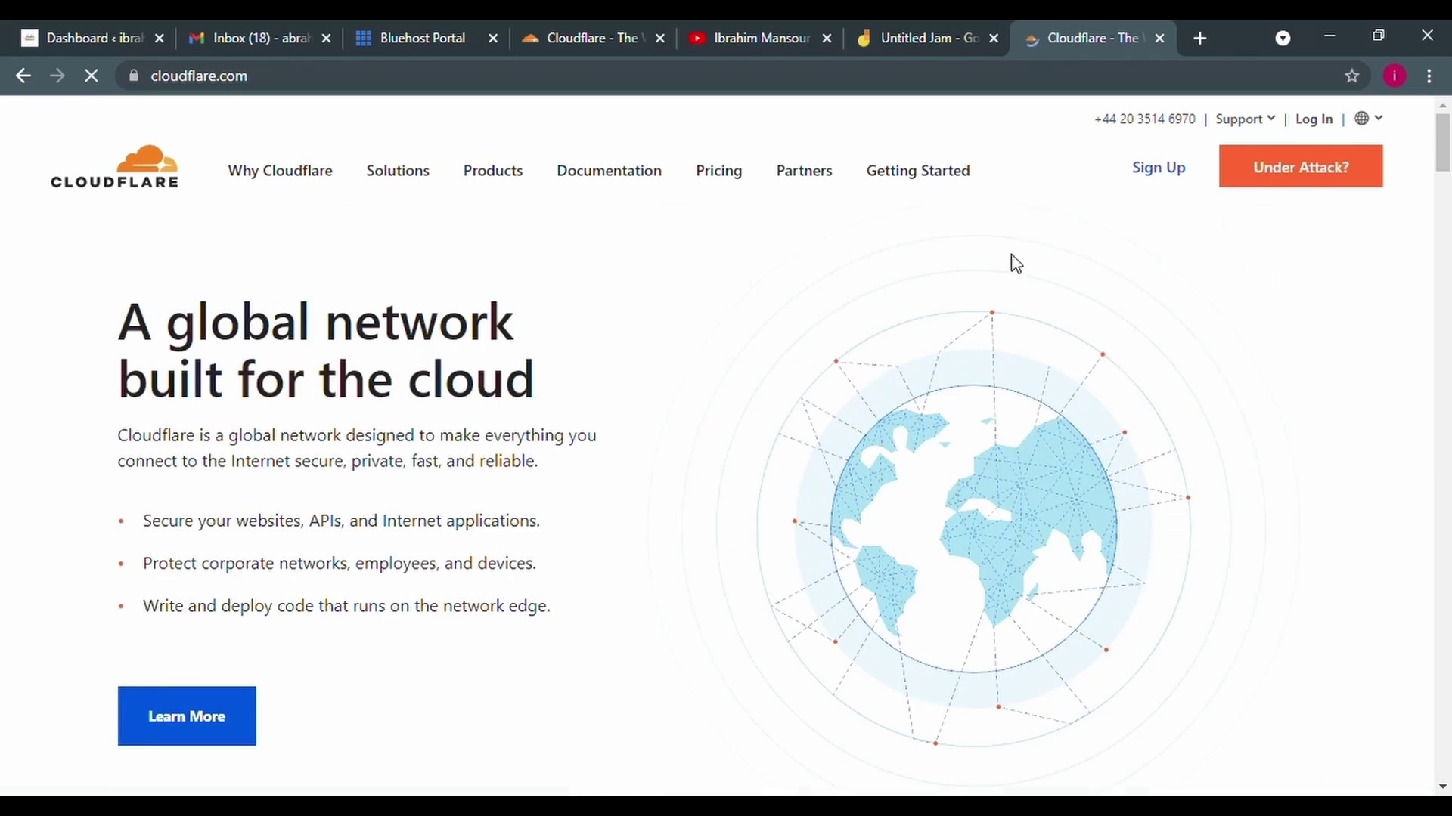
Sign up for a Cloudflare account with the user's e-mail address and a password that meets all the listed requirements
left_click(1158, 170)
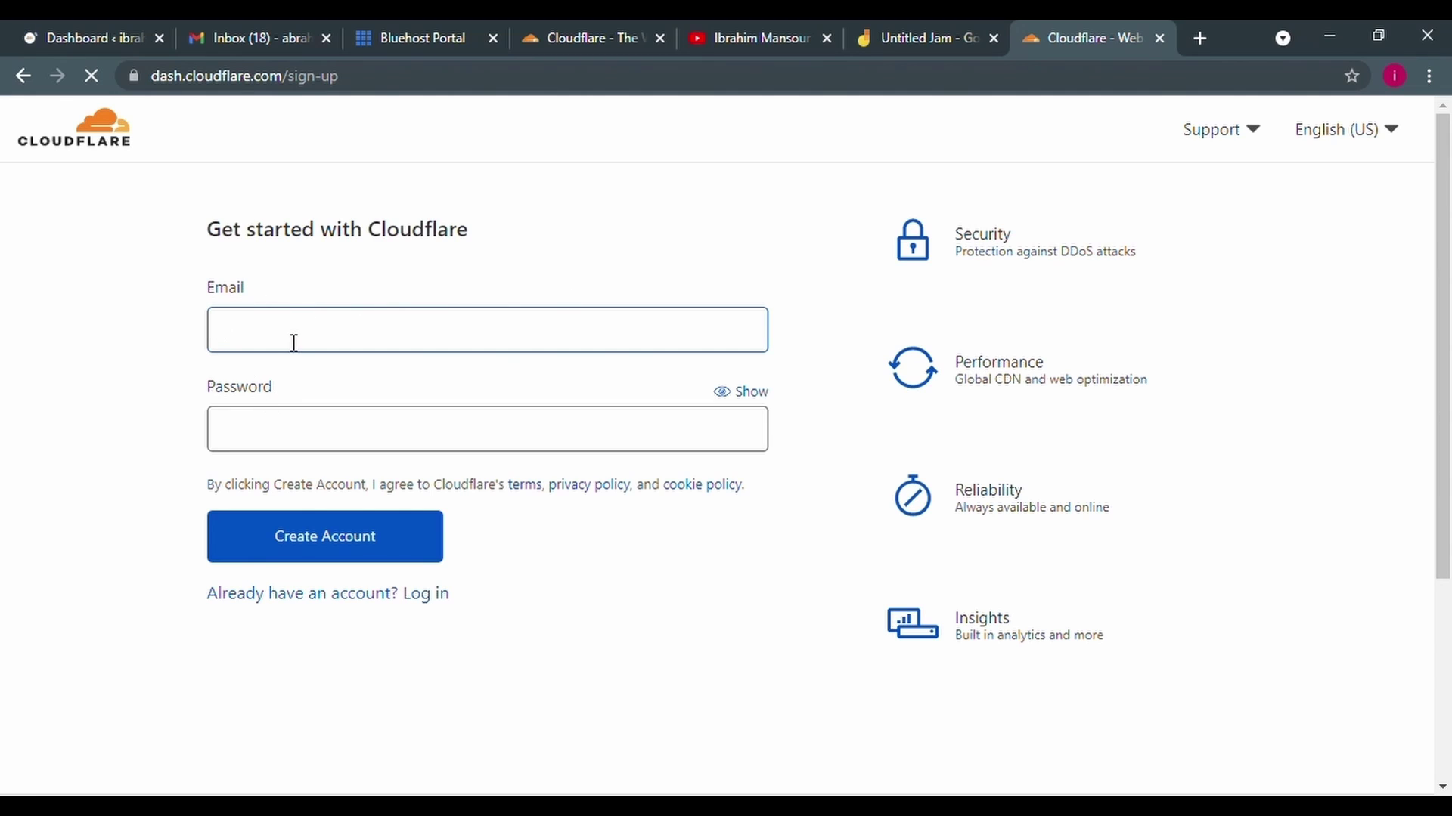
key("ctrl+v")
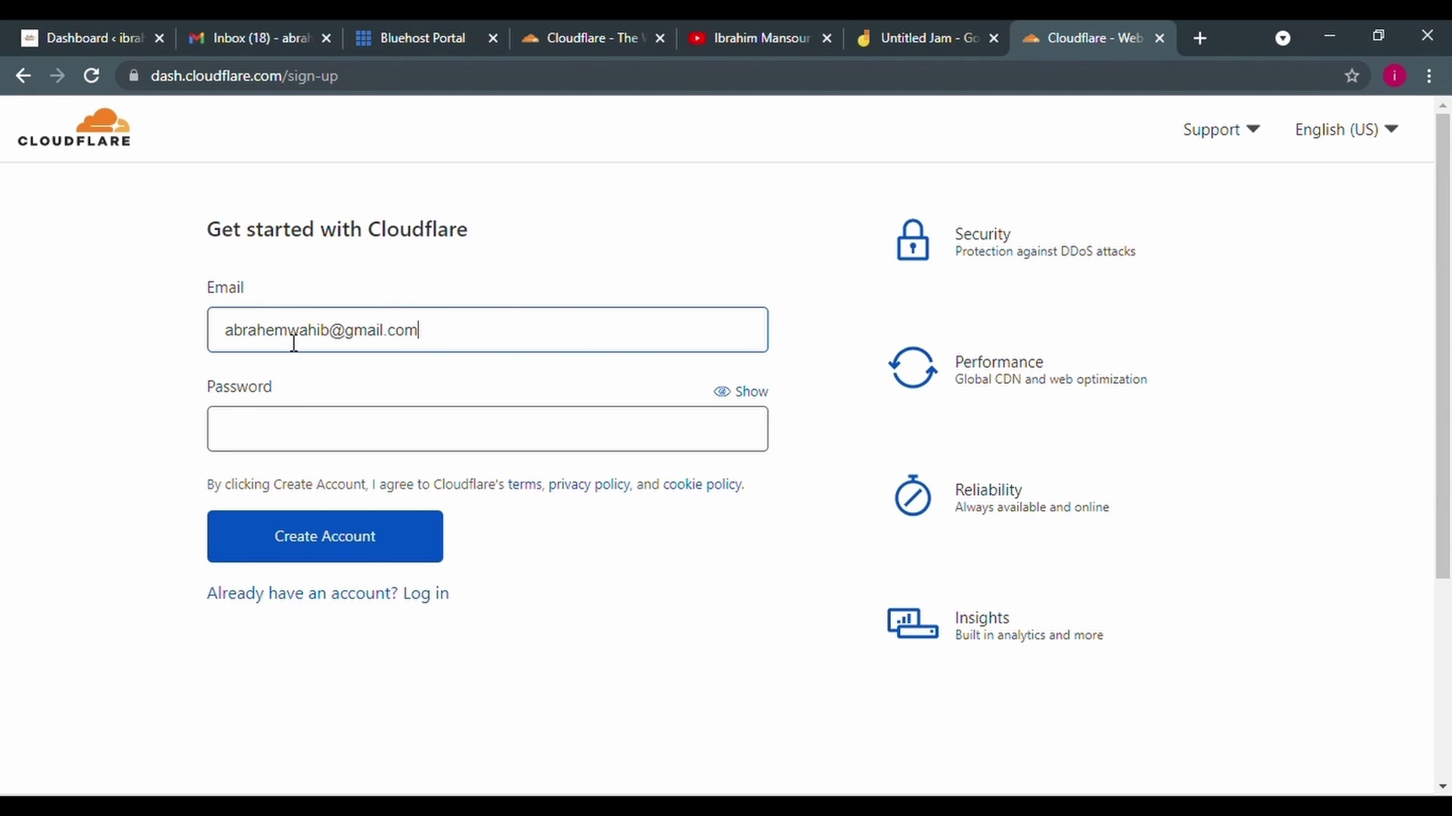
left_click(384, 444)
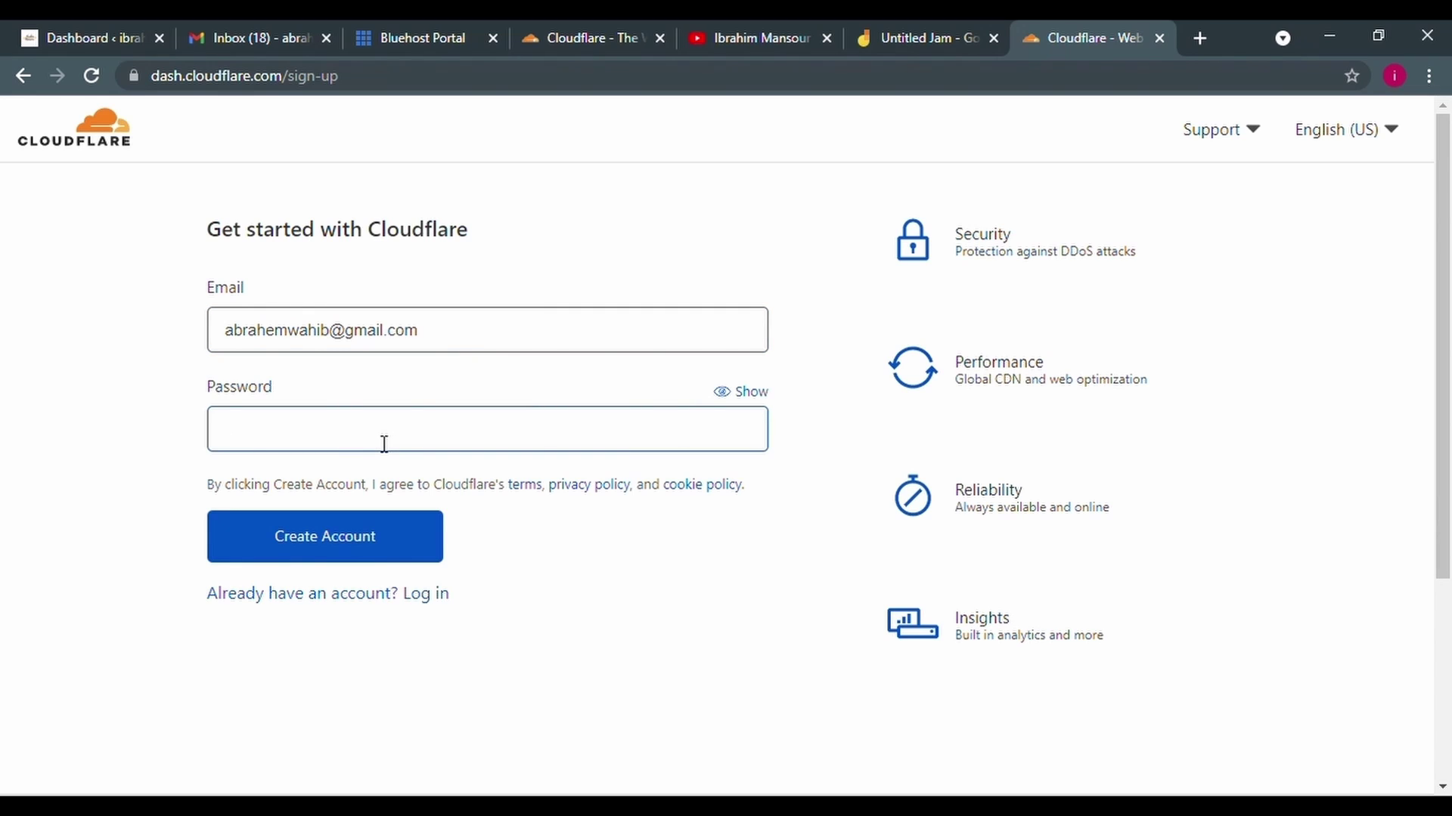
key("ctrl+v")
double_click(338, 433)
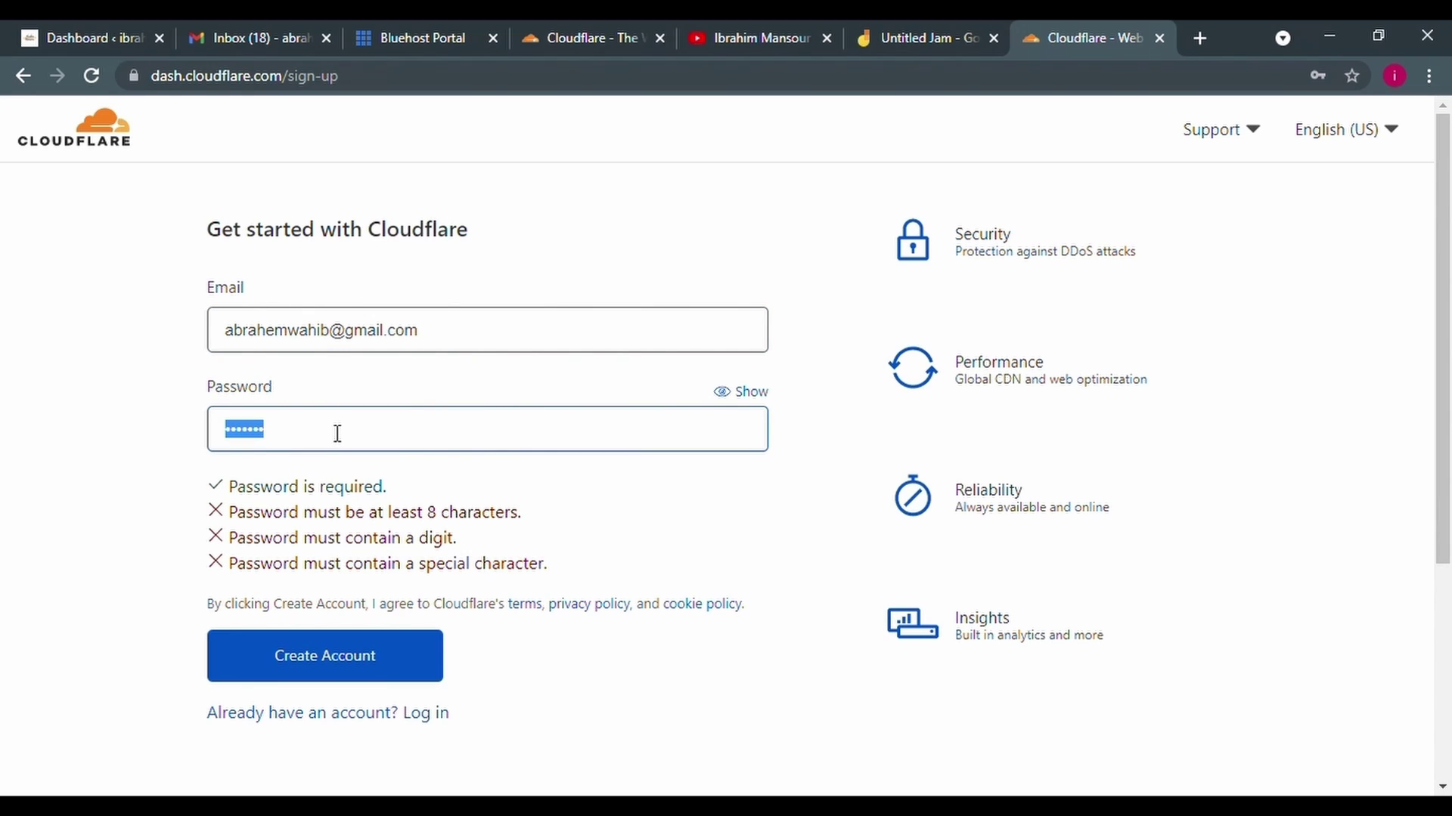
type("•")
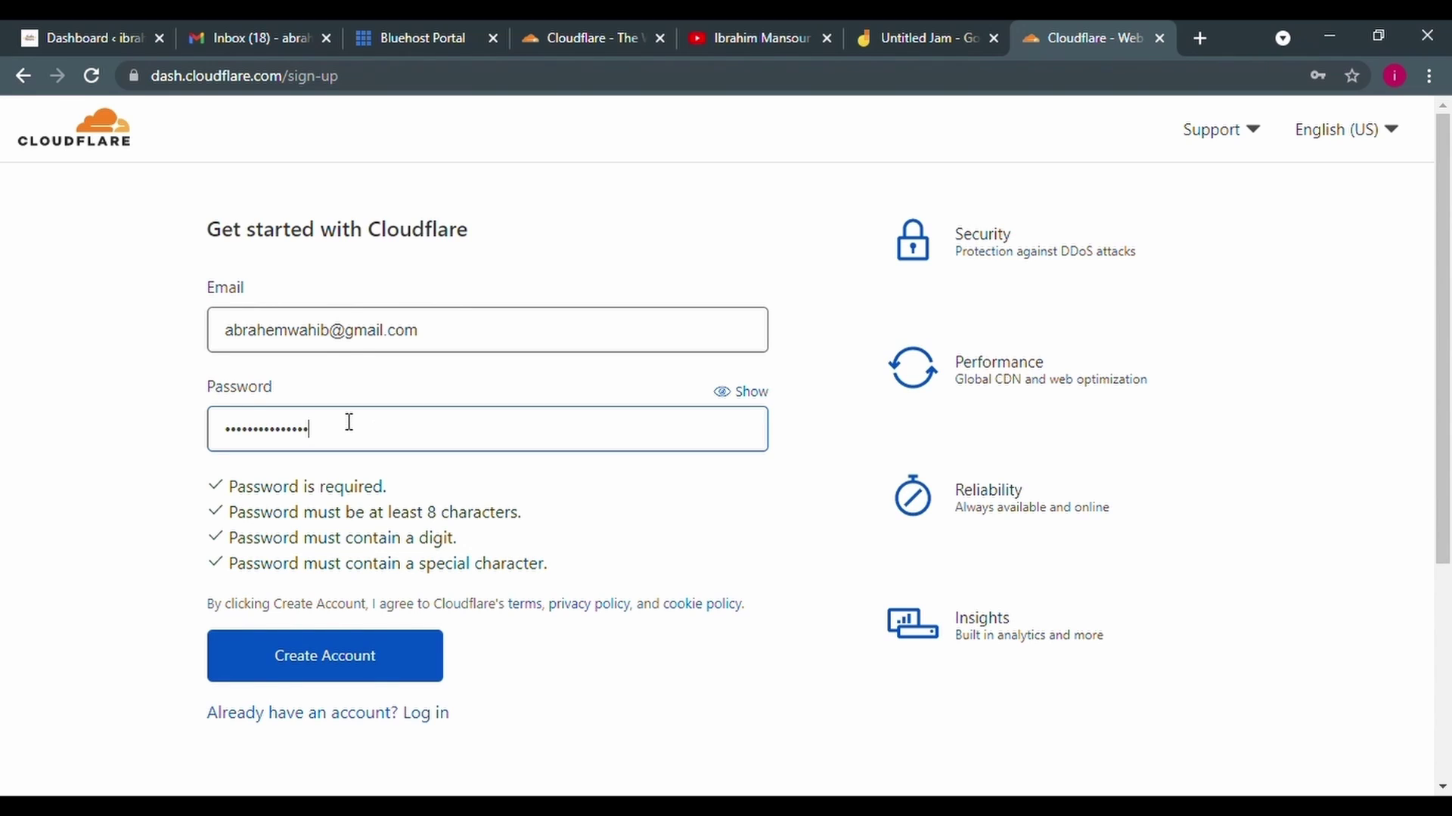
left_click(358, 670)
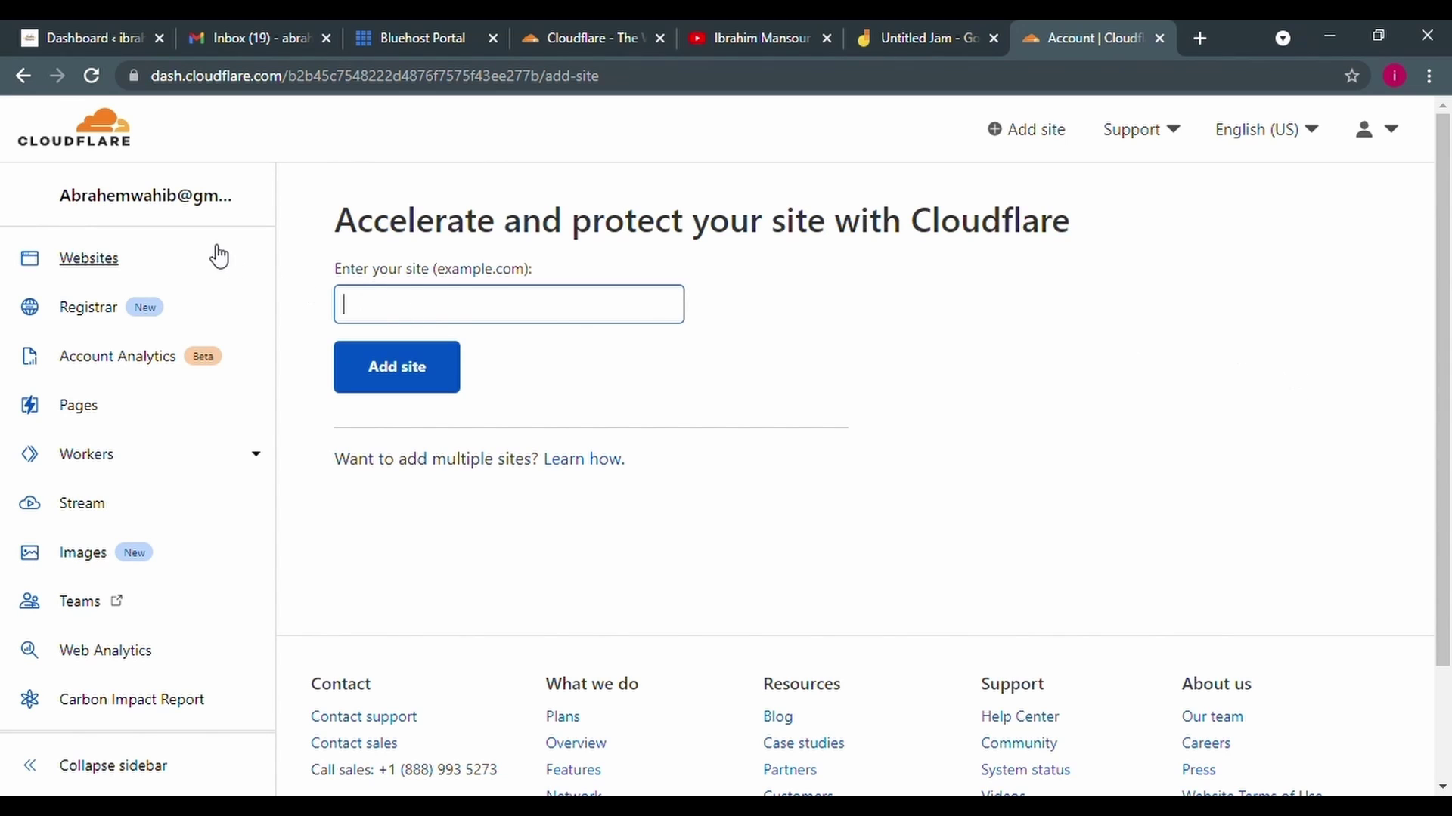
Copy the site's domain from the WordPress dashboard address and add it as a new site in Cloudflare
scroll(1440, 197, "down", 2)
scroll(1444, 189, "up", 2)
left_click(72, 30)
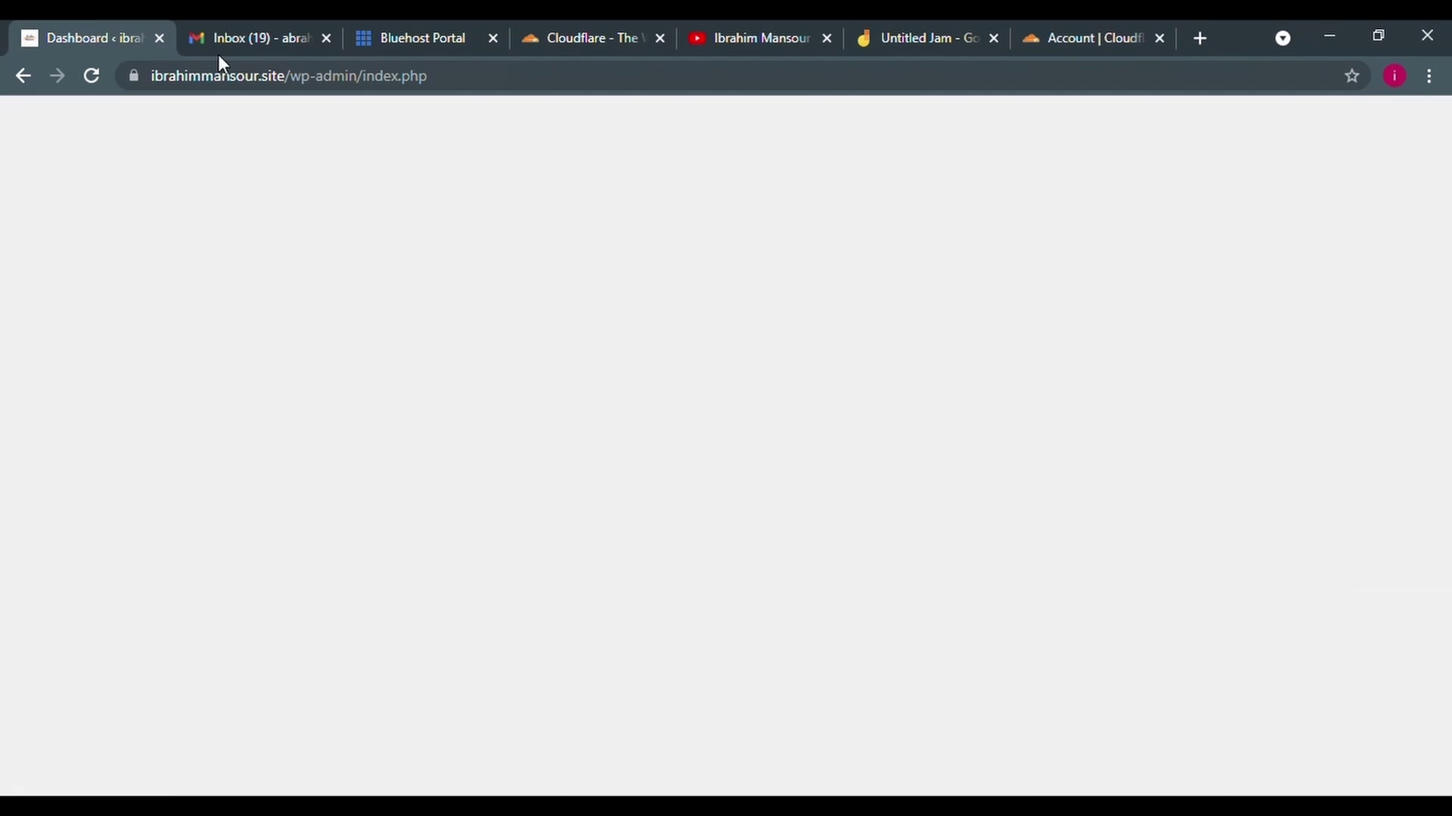
left_click_drag(295, 79, 341, 89)
key("ctrl+c")
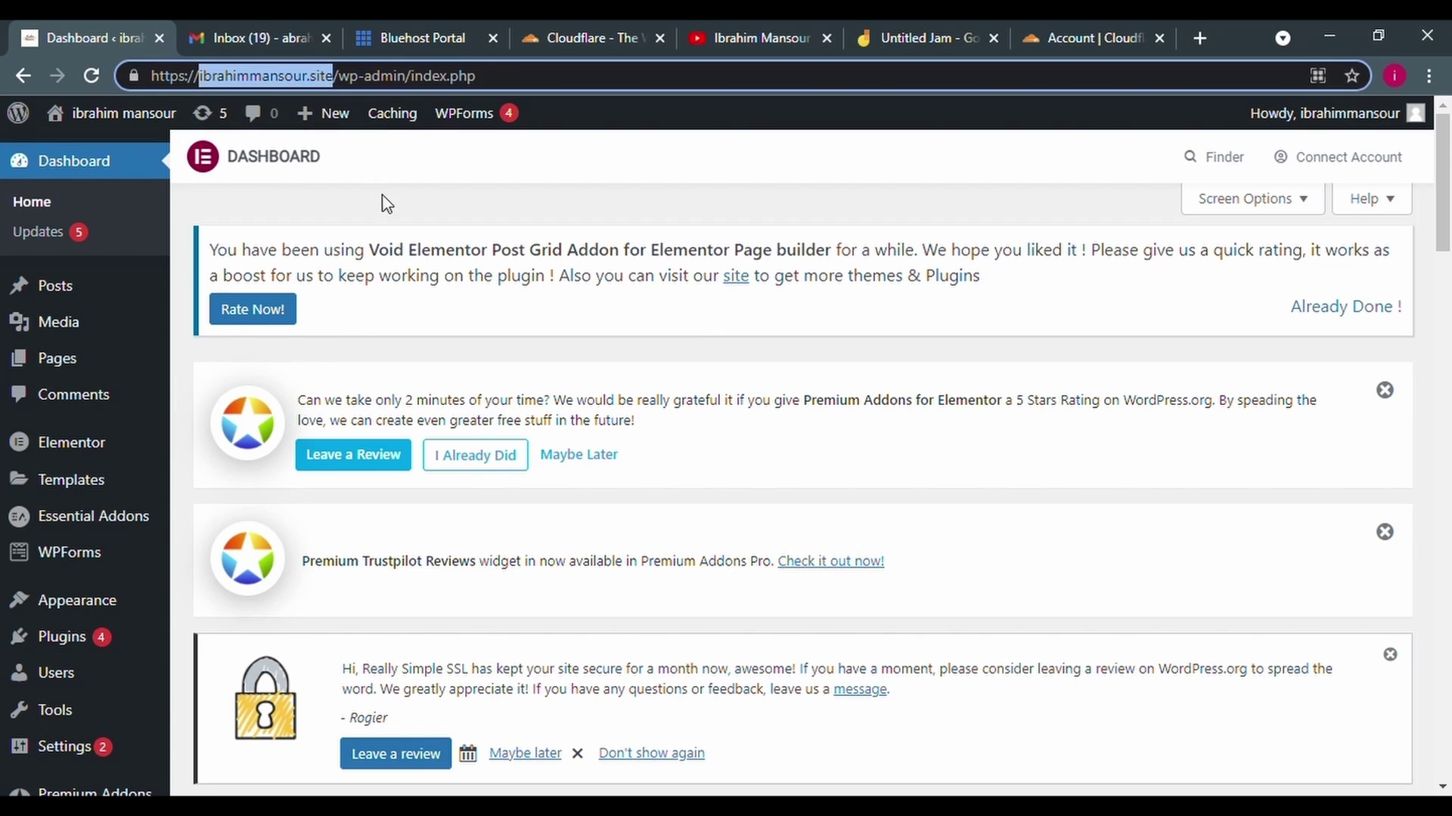
left_click(1036, 27)
left_click(519, 318)
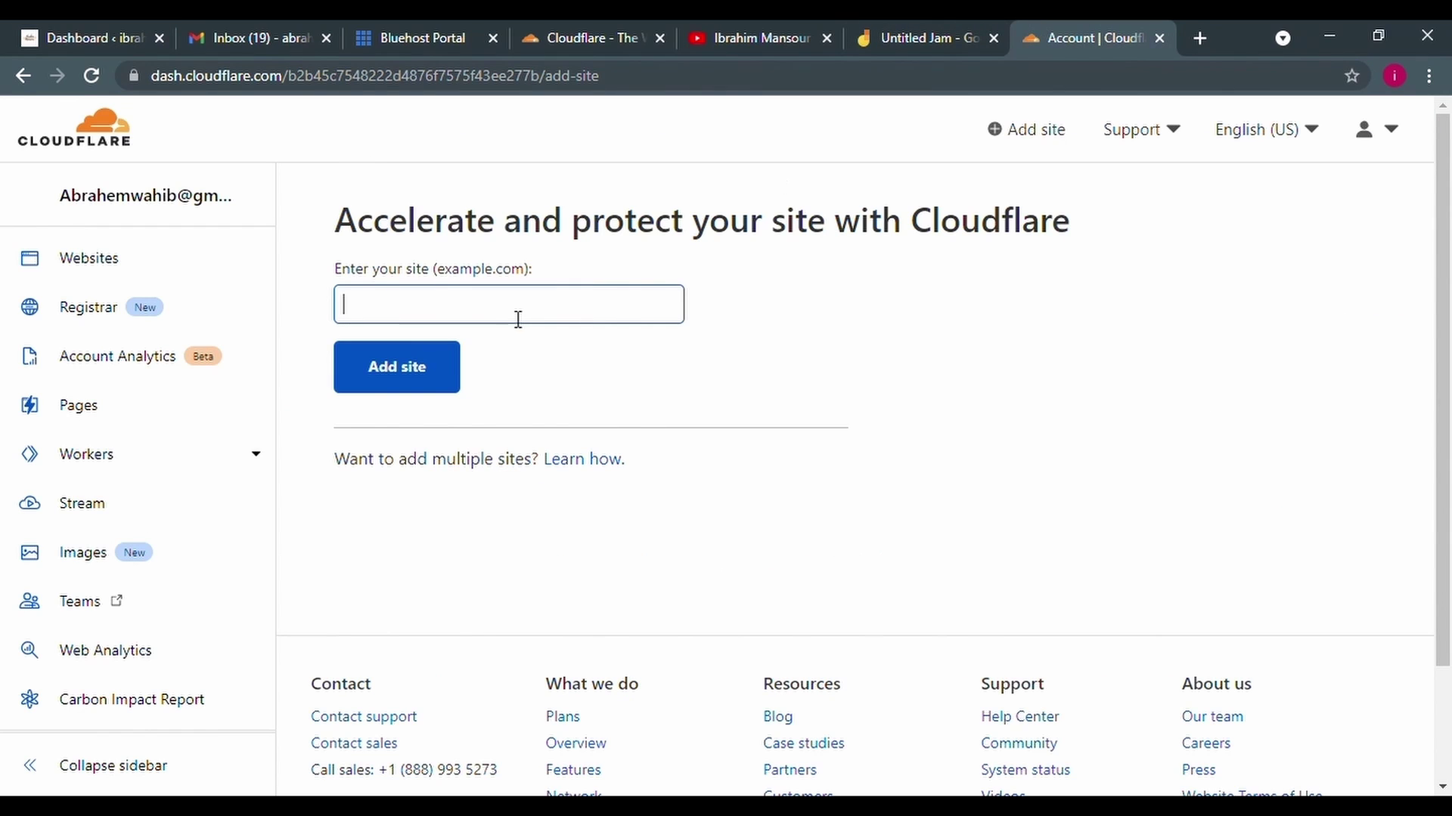
key("ctrl+v")
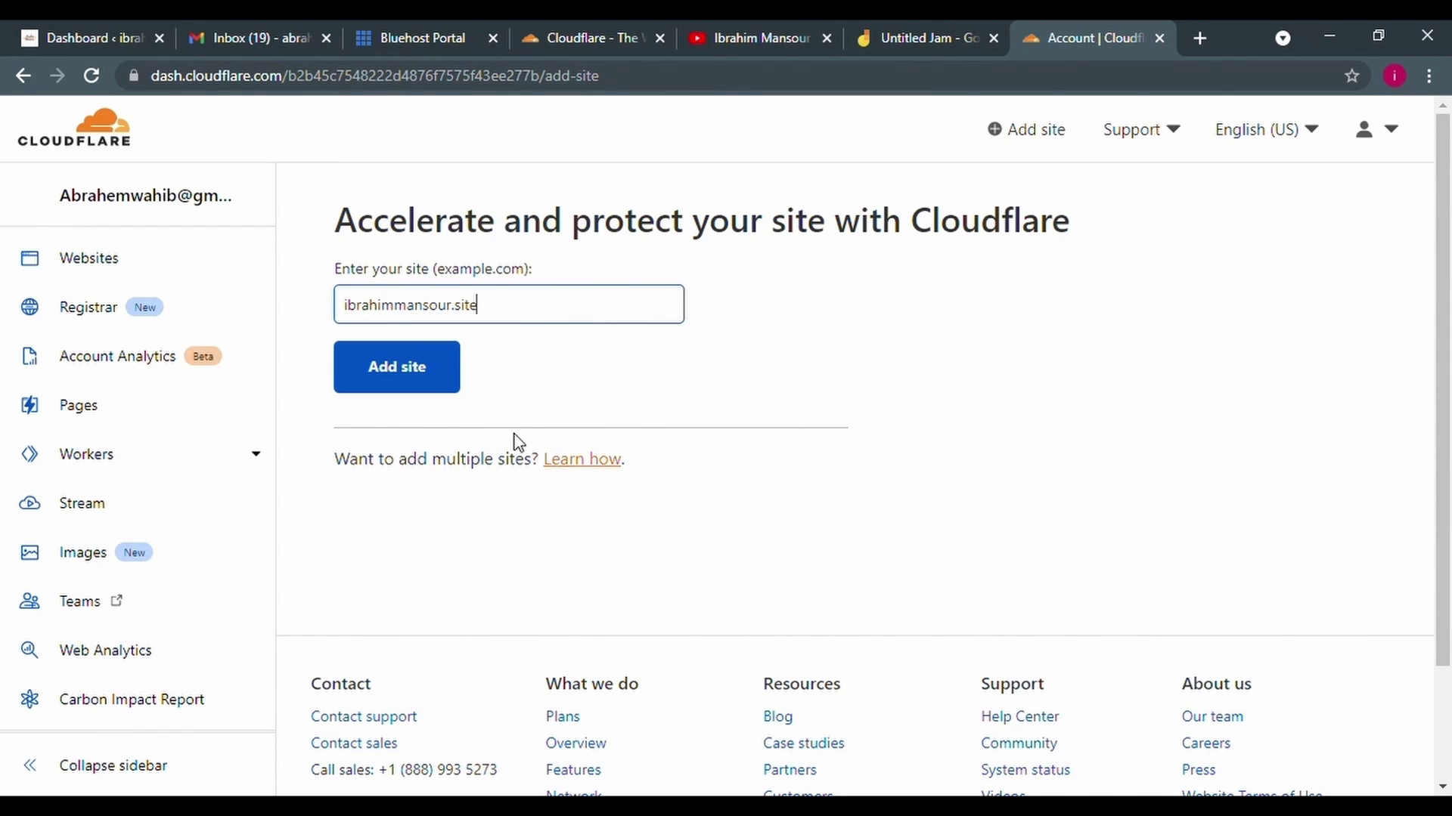
left_click(448, 389)
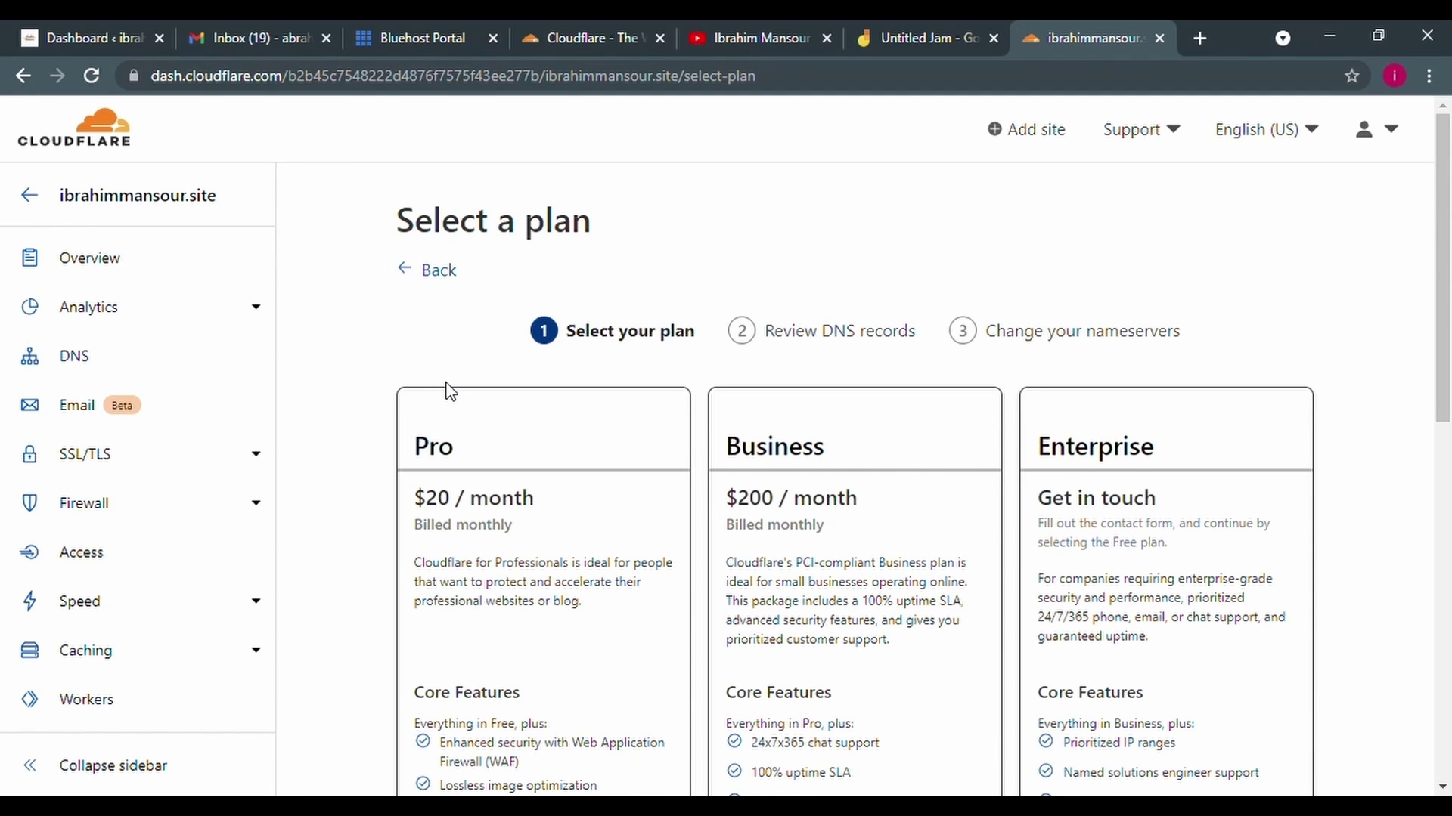
Choose the Free $0 plan for the site and accept the scanned DNS records
scroll(1448, 269, "down", 2)
left_click_drag(1447, 270, 1447, 310)
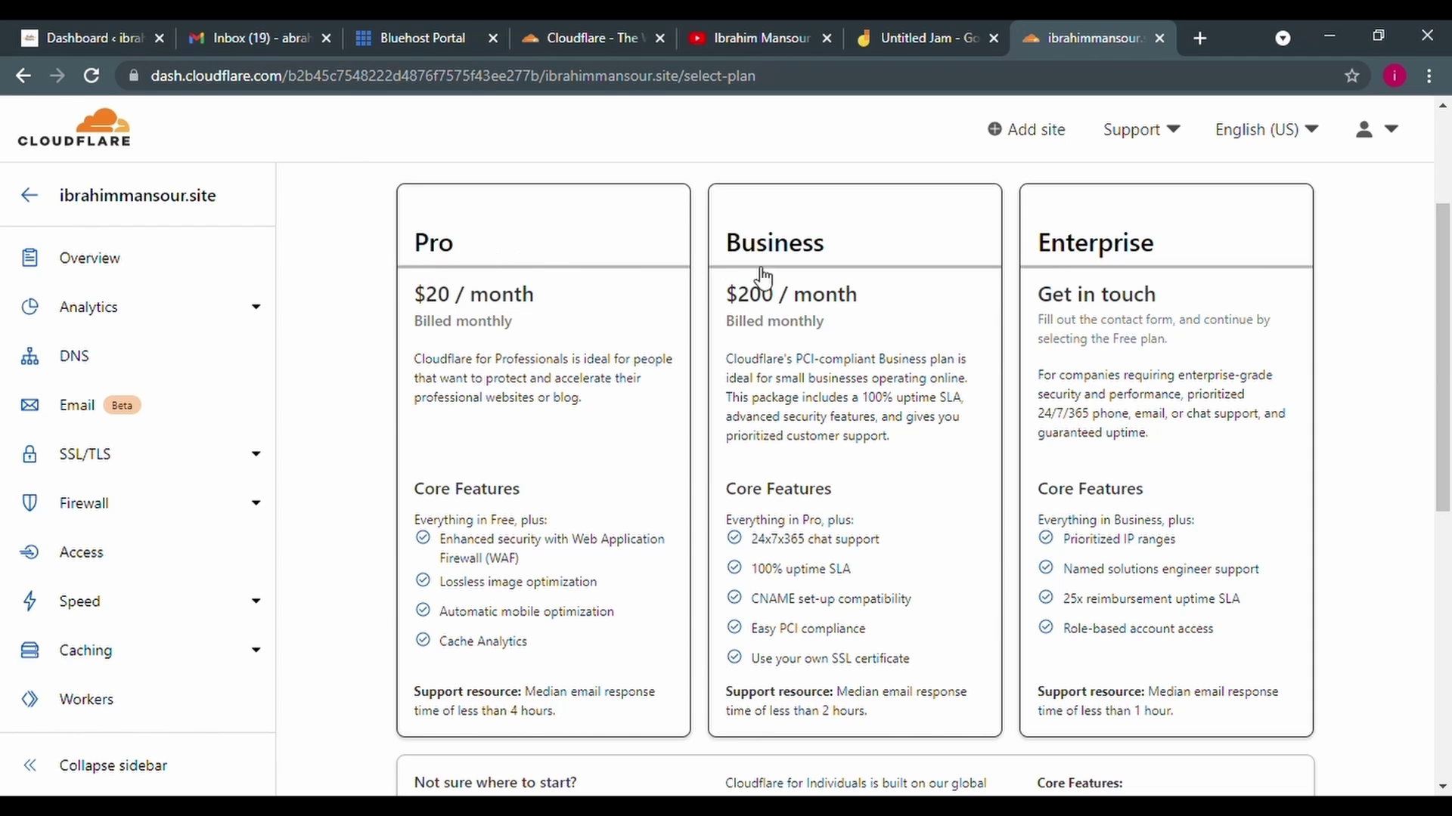
scroll(1447, 325, "down", 2)
scroll(1448, 326, "down", 4)
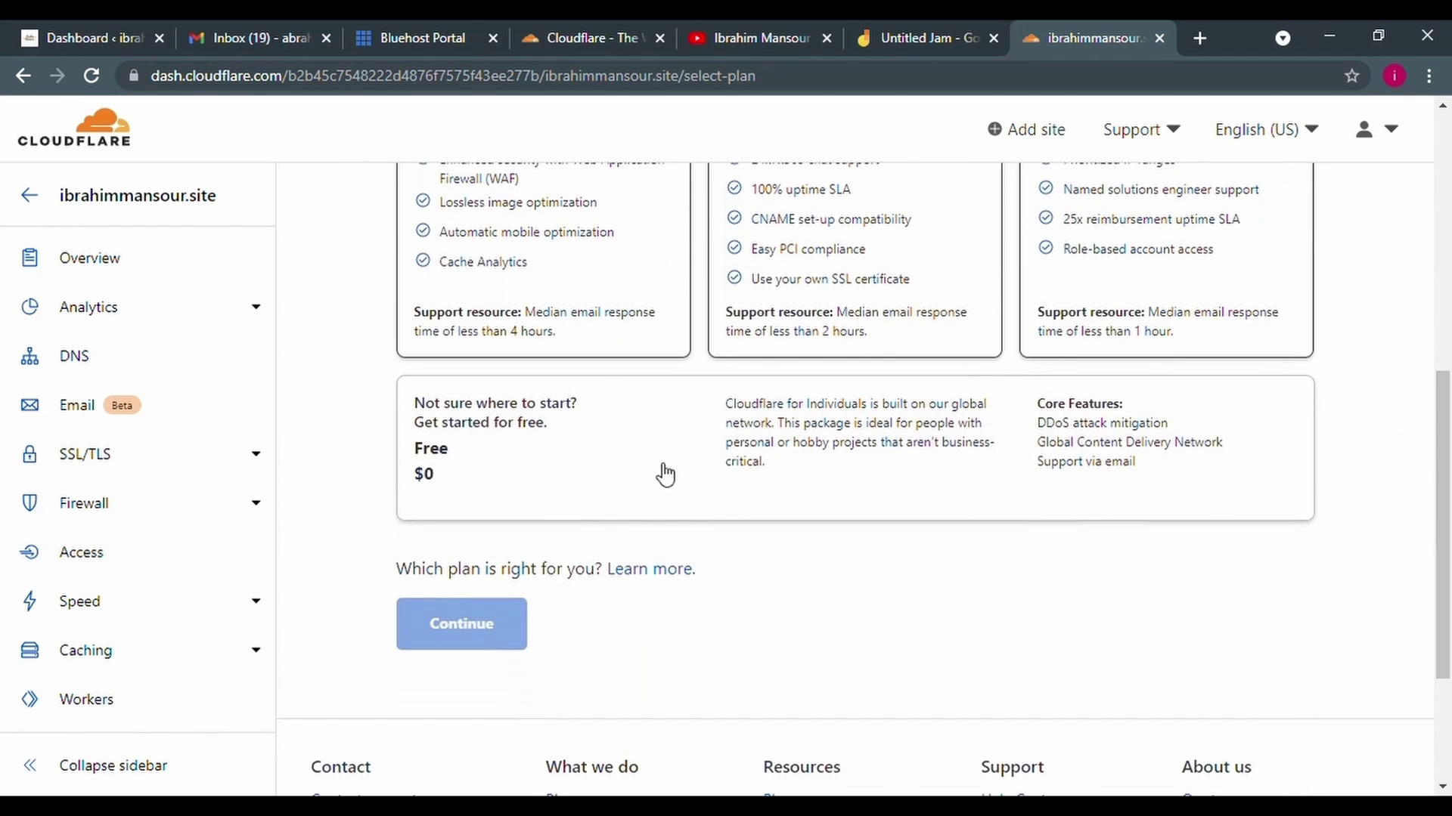
left_click(913, 476)
left_click(511, 628)
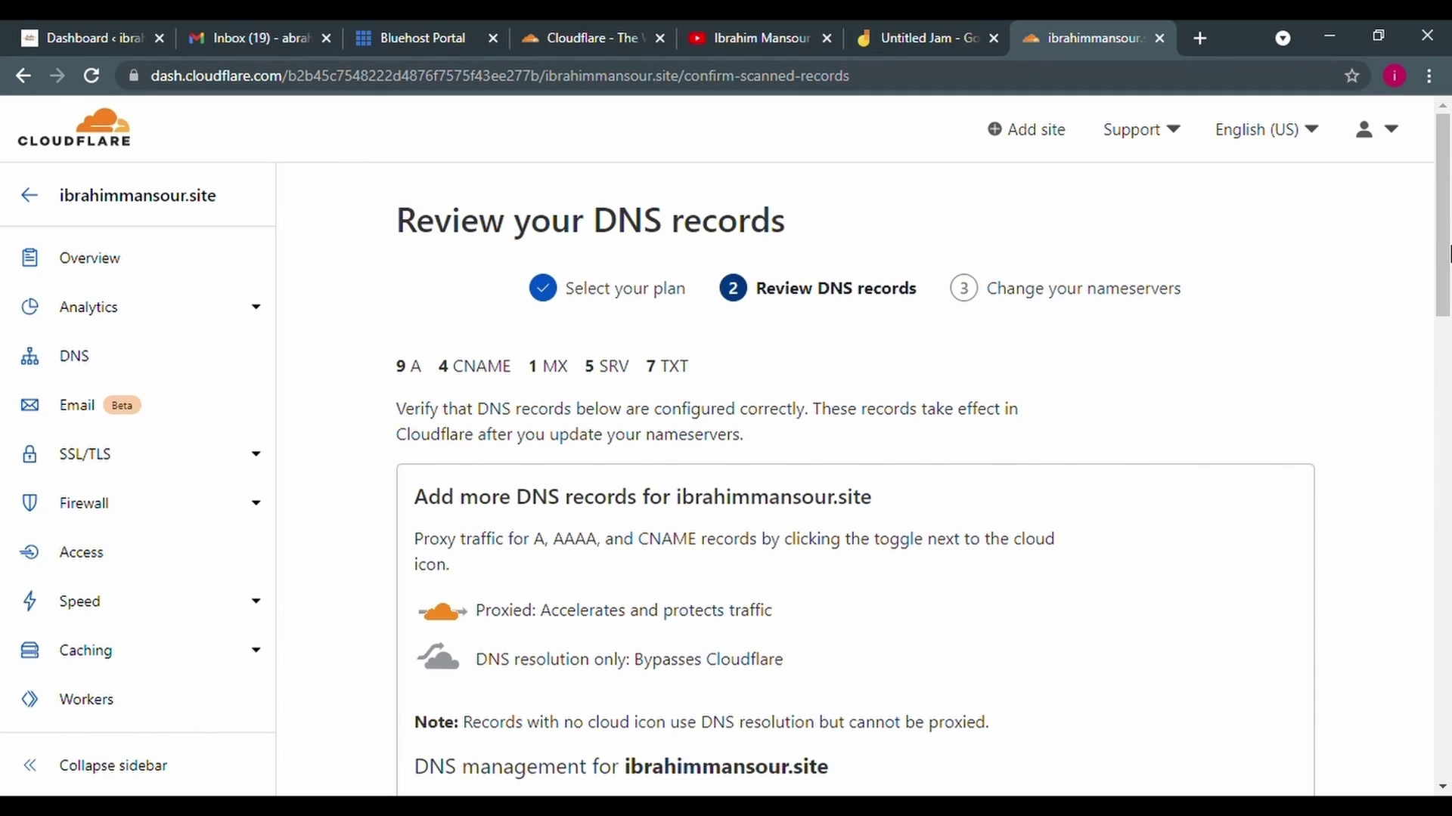
left_click_drag(1448, 218, 1447, 625)
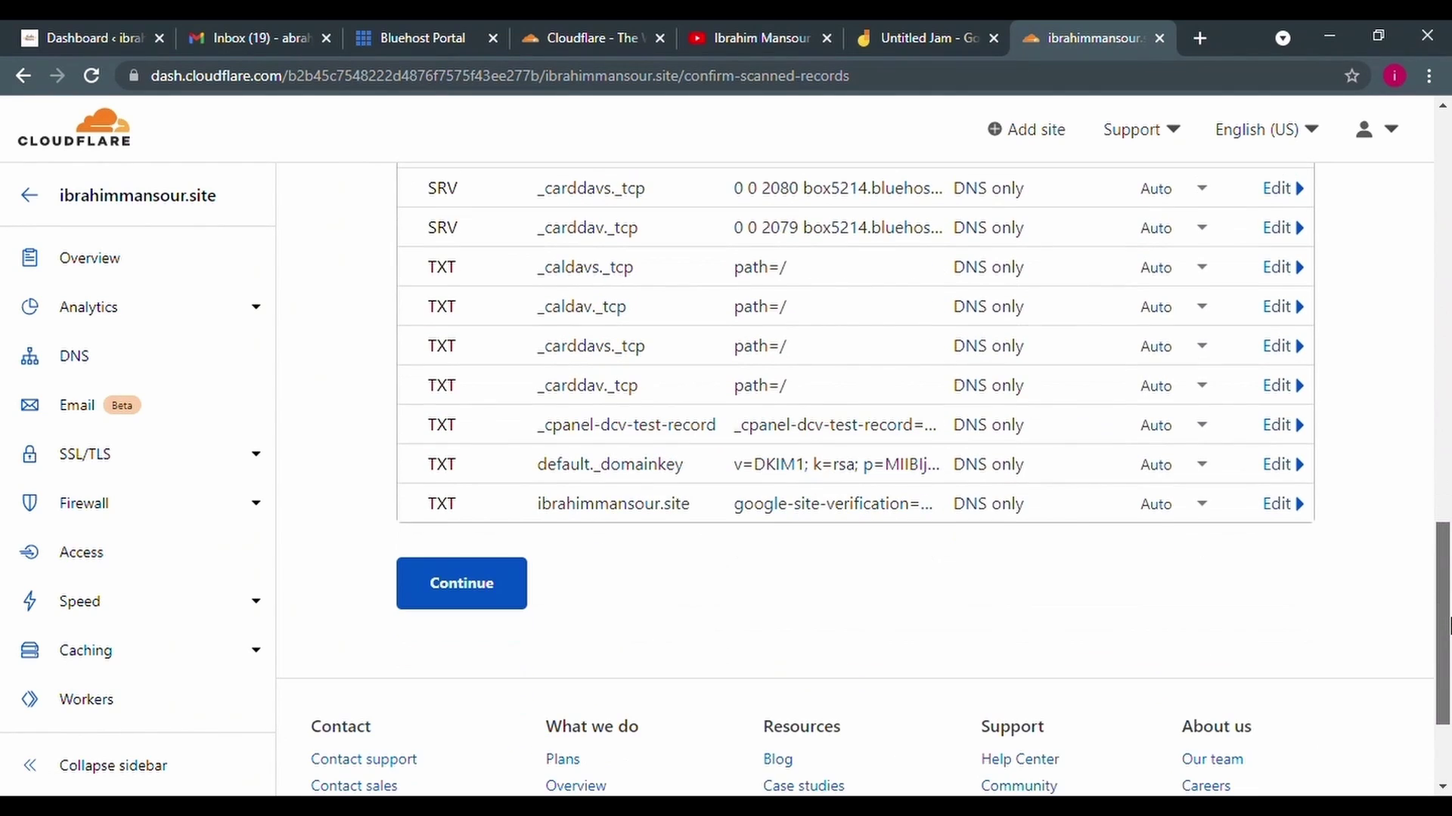
left_click(489, 602)
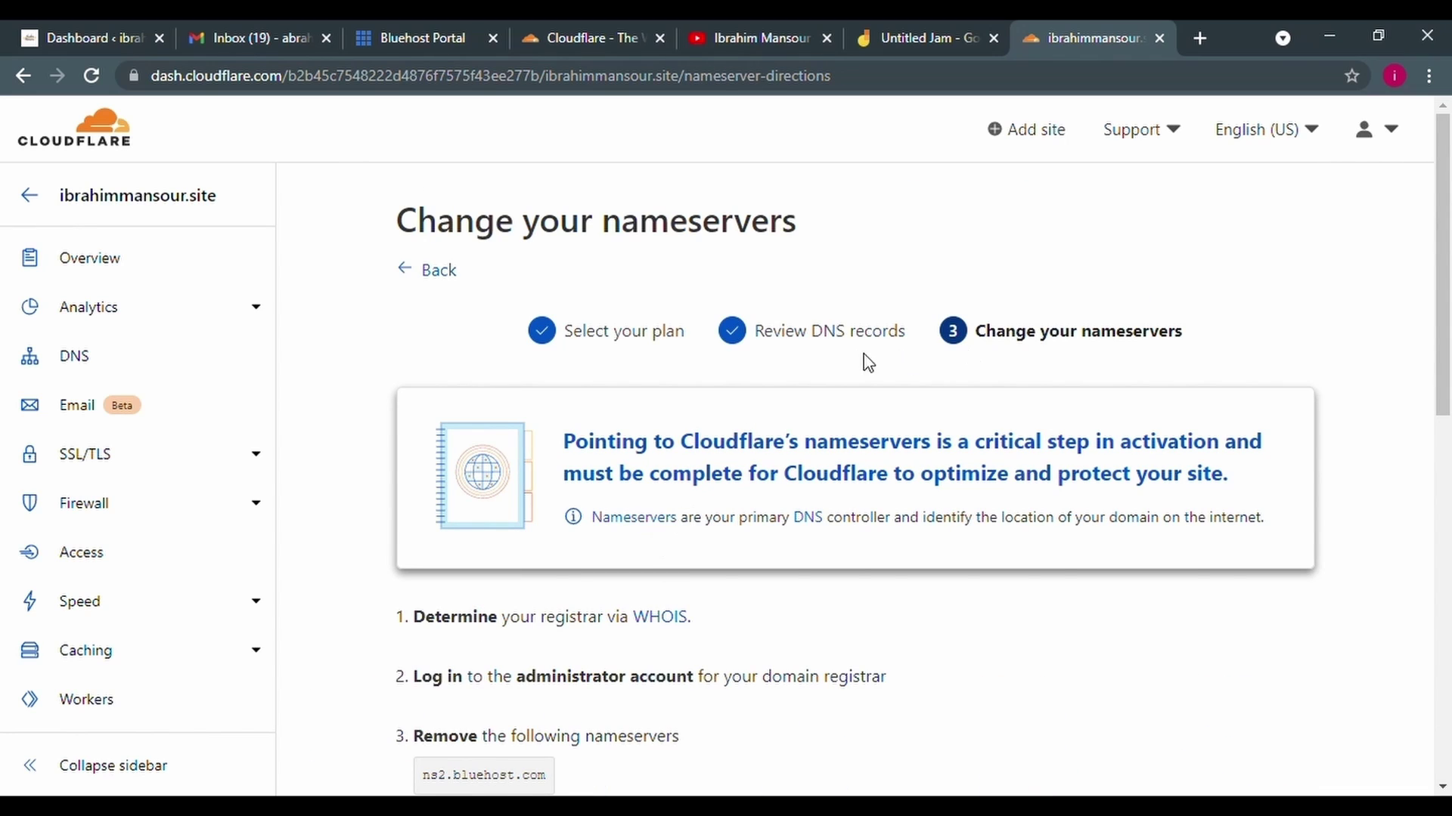
Examine the nameserver change instructions, including which nameservers to remove, which Cloudflare ones to add, and saving at the registrar
left_click_drag(990, 338, 1195, 333)
scroll(1448, 259, "down", 5)
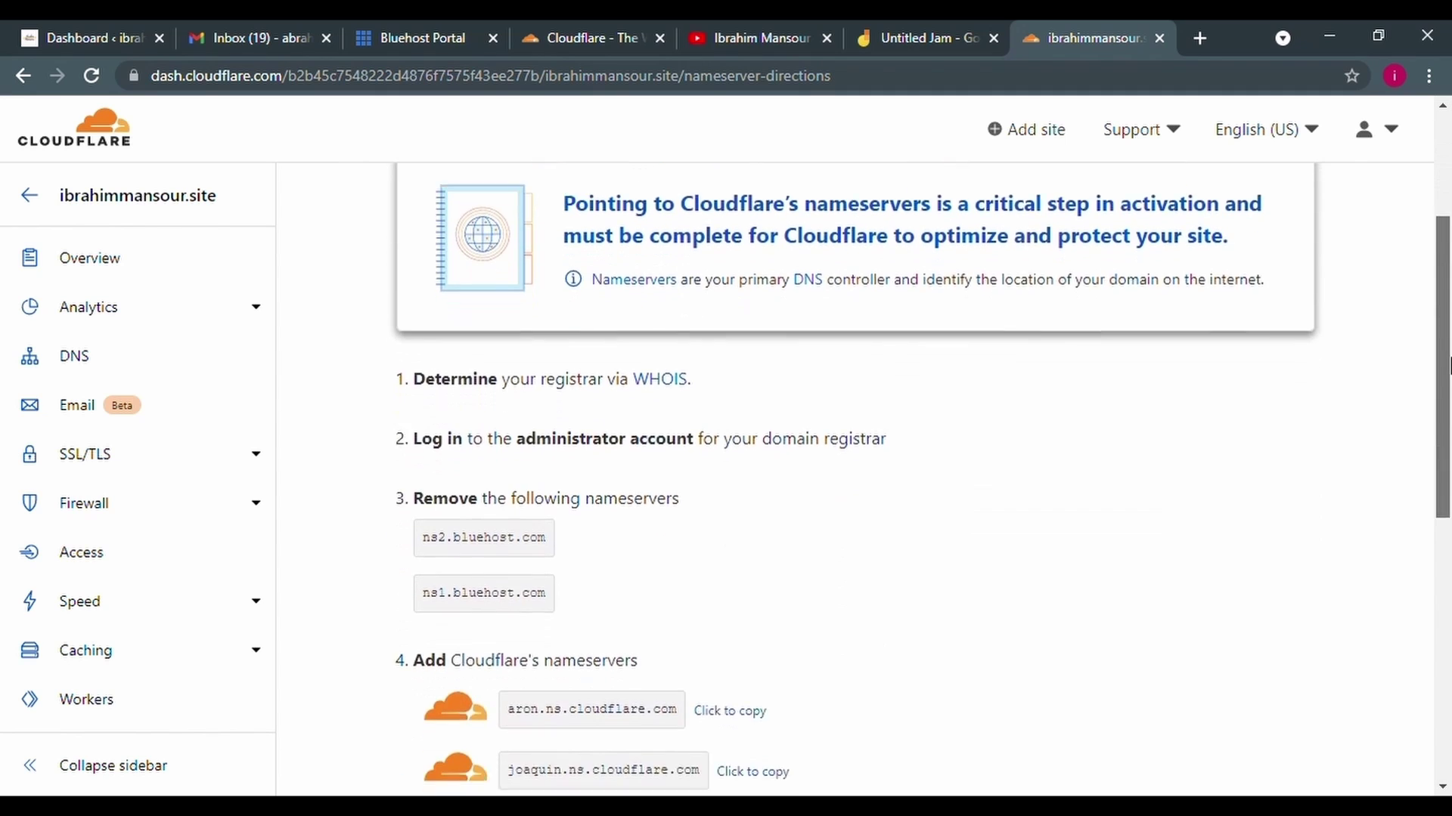
left_click_drag(552, 372, 435, 375)
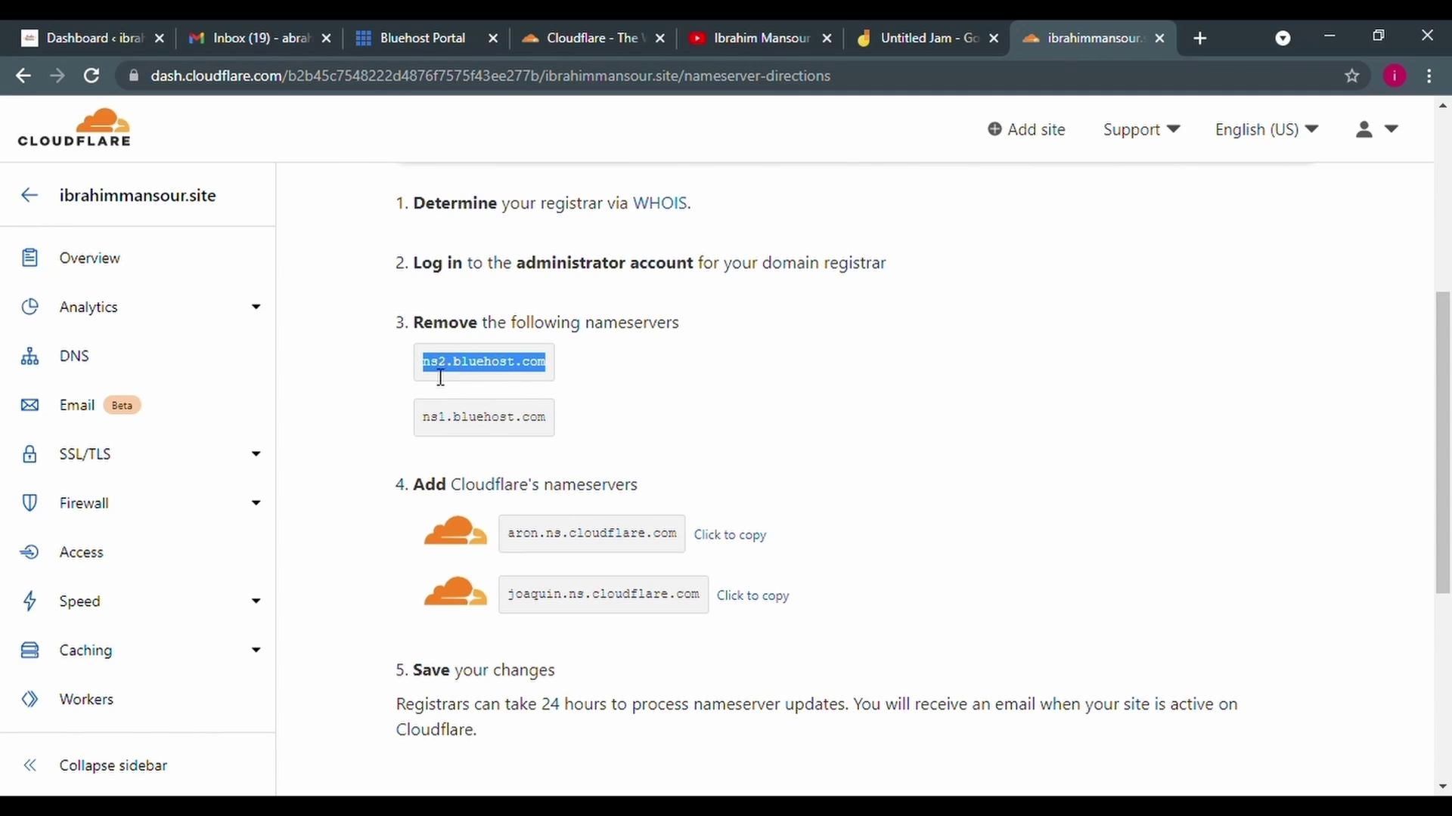
left_click(435, 430)
left_click_drag(435, 431, 529, 421)
left_click_drag(461, 375, 555, 376)
left_click_drag(413, 266, 892, 266)
left_click_drag(413, 328, 690, 329)
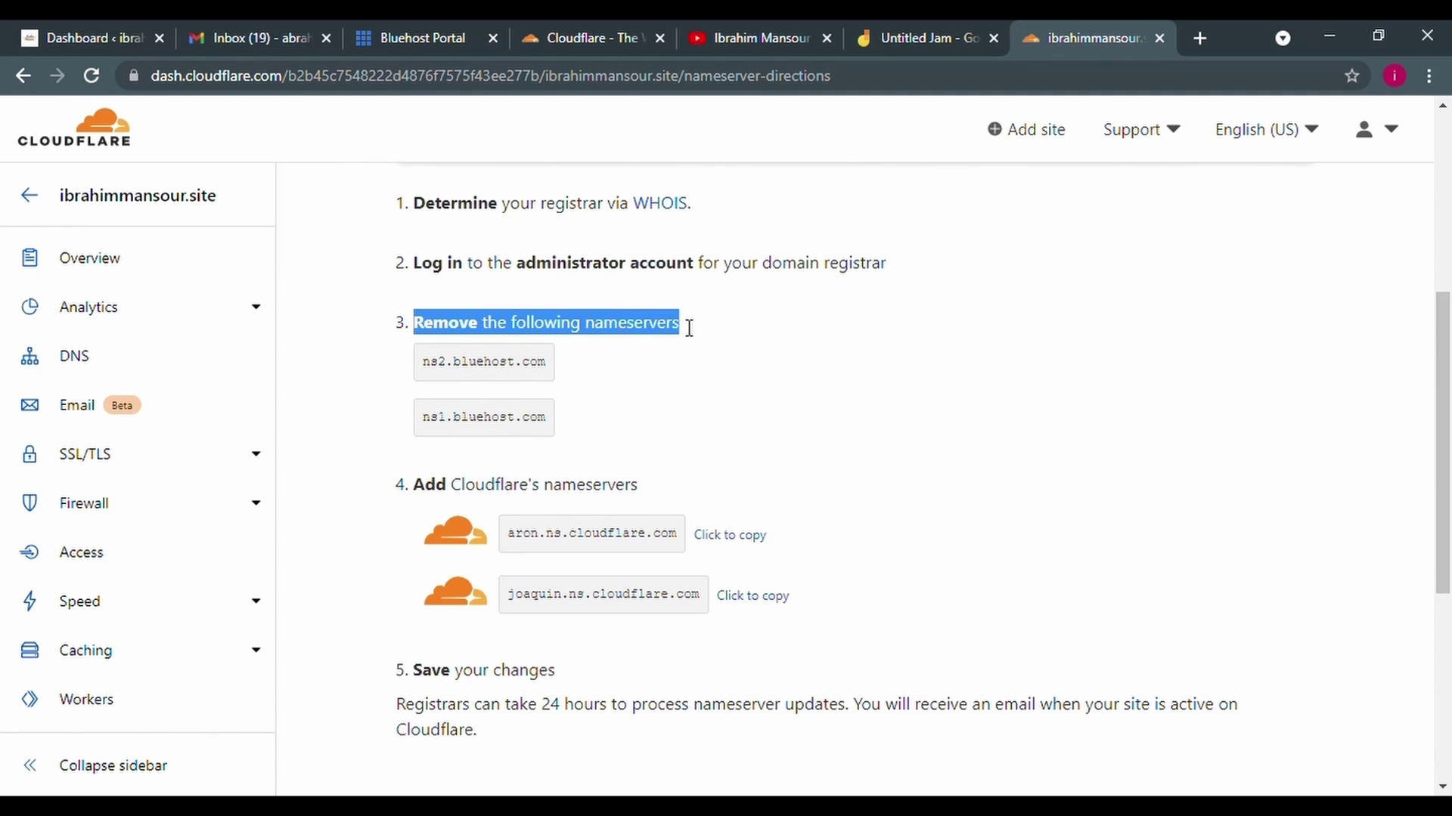
left_click(424, 499)
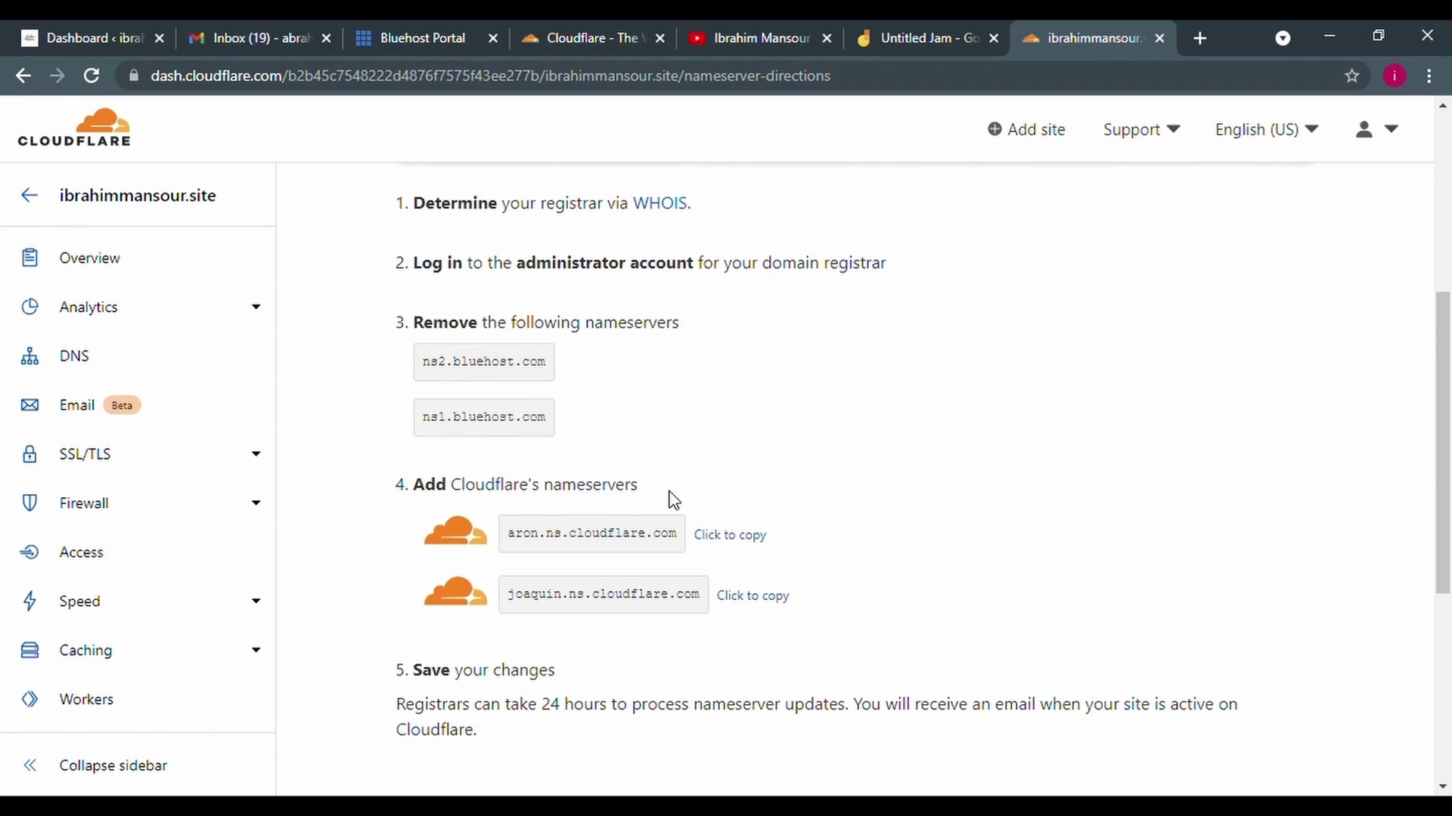
left_click_drag(414, 670, 547, 671)
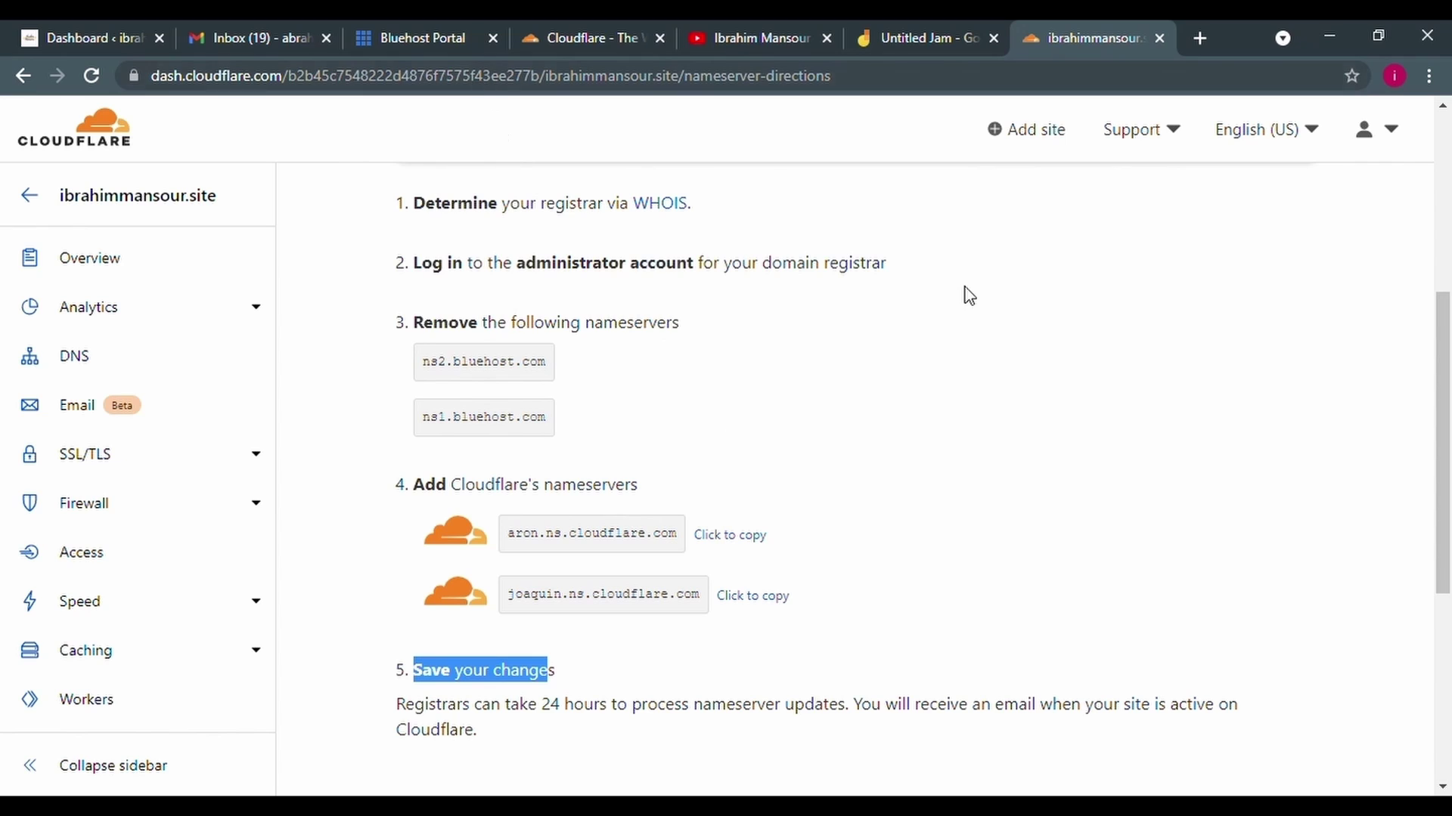
left_click(474, 21)
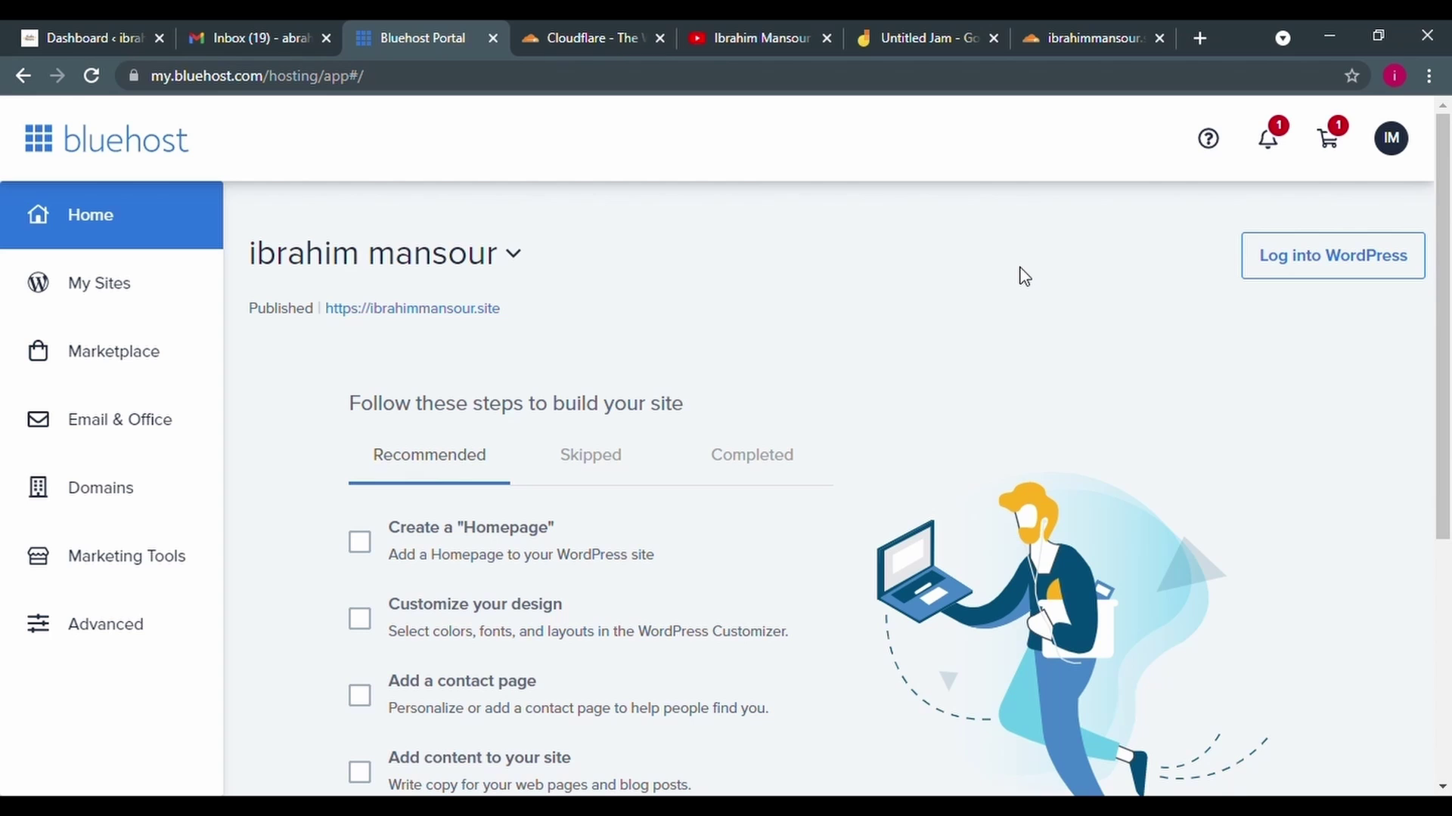
left_click(1107, 22)
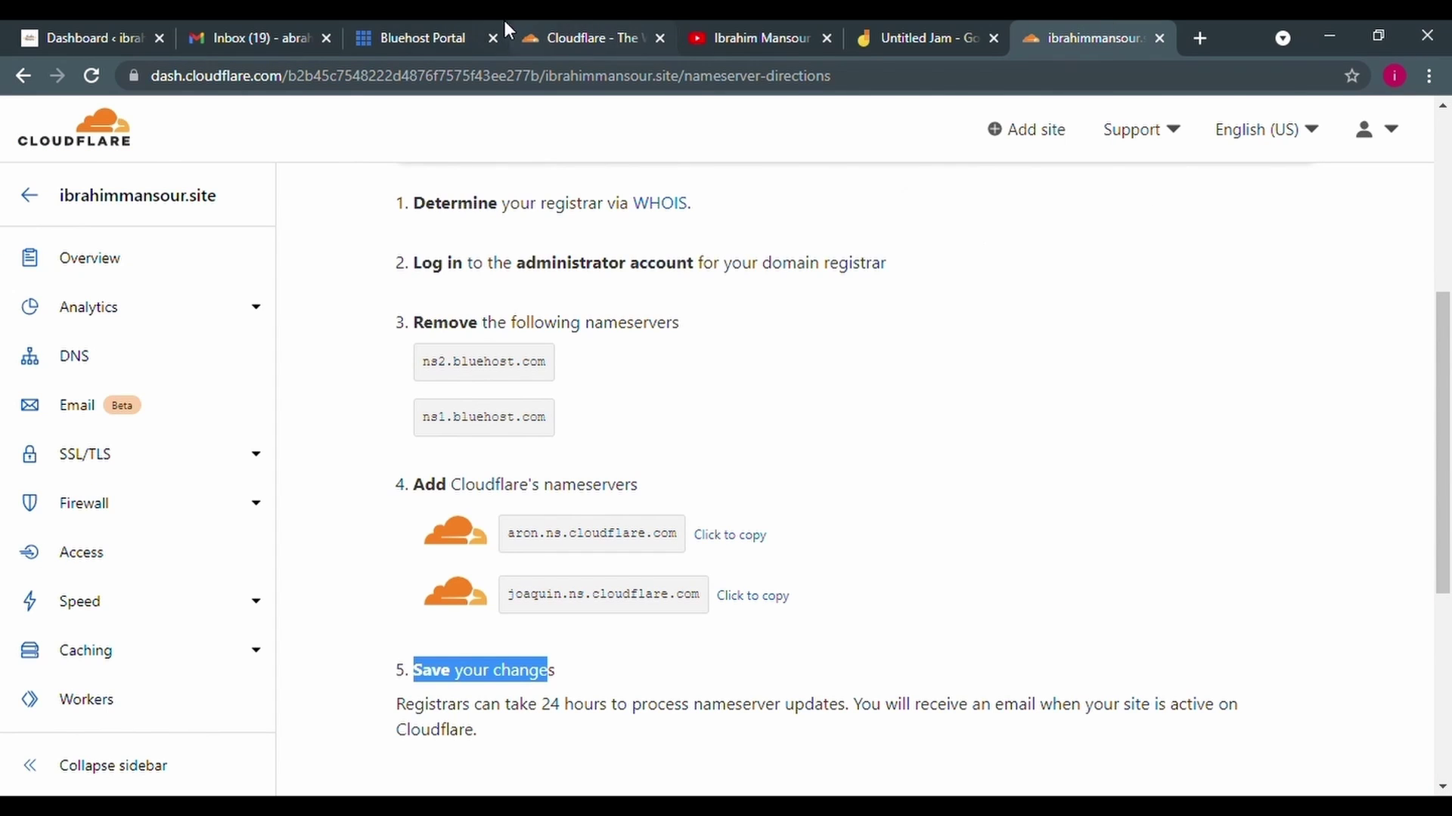
Switch to the Bluehost portal and open the DNS name server settings of the addon domain
left_click(458, 27)
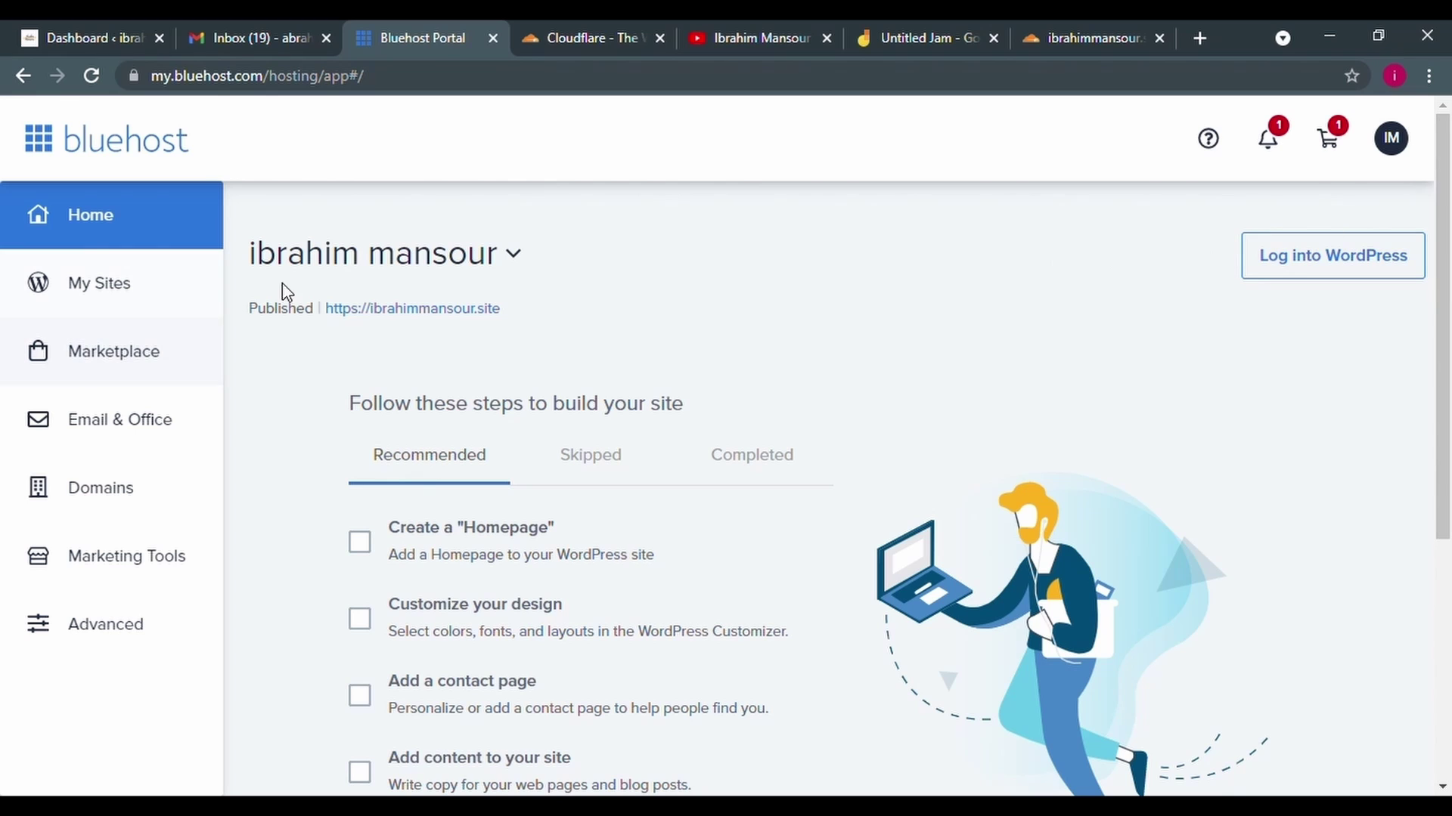
left_click(124, 502)
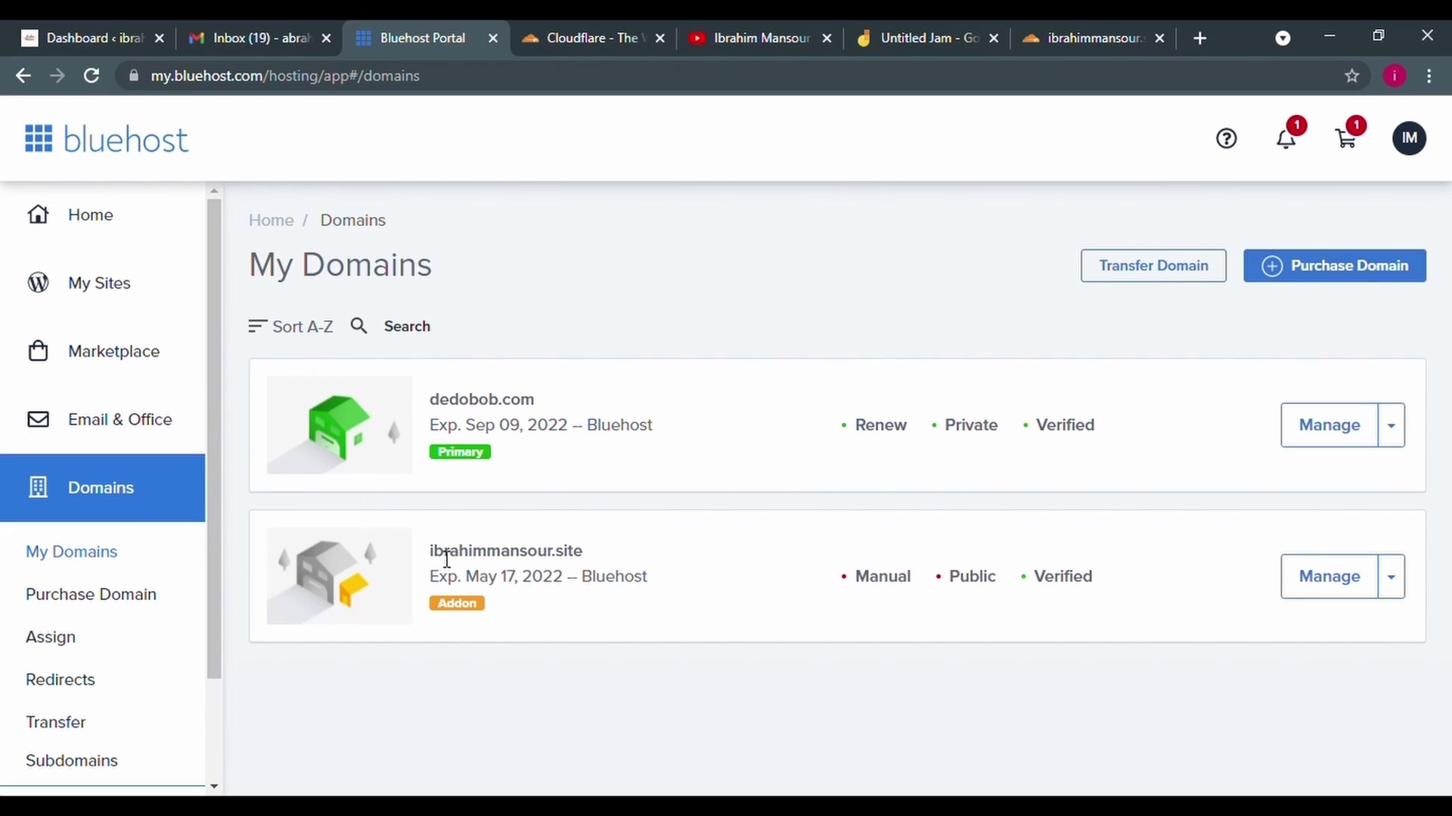
left_click_drag(427, 551, 587, 554)
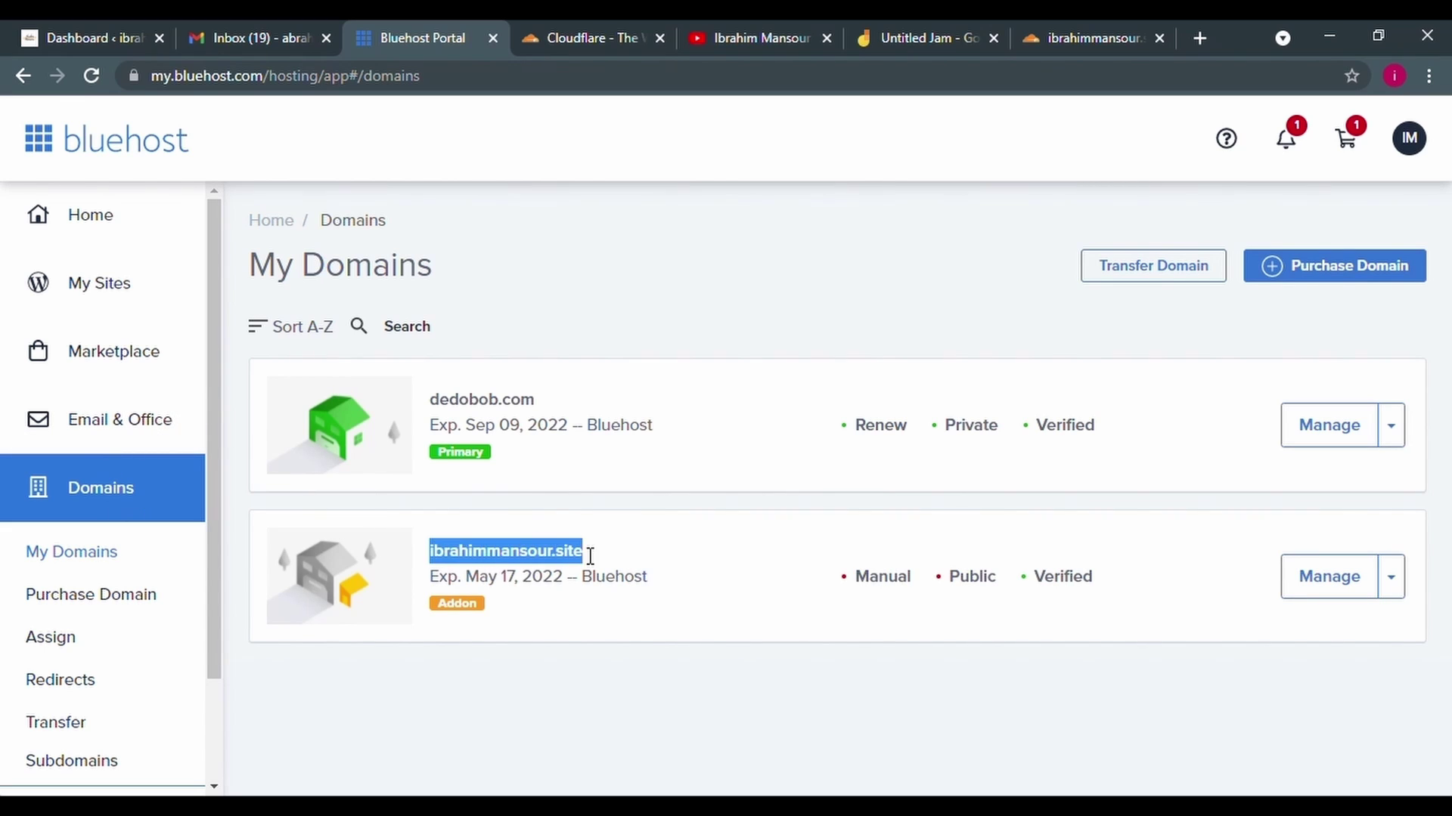
left_click_drag(431, 563, 583, 570)
left_click(1298, 590)
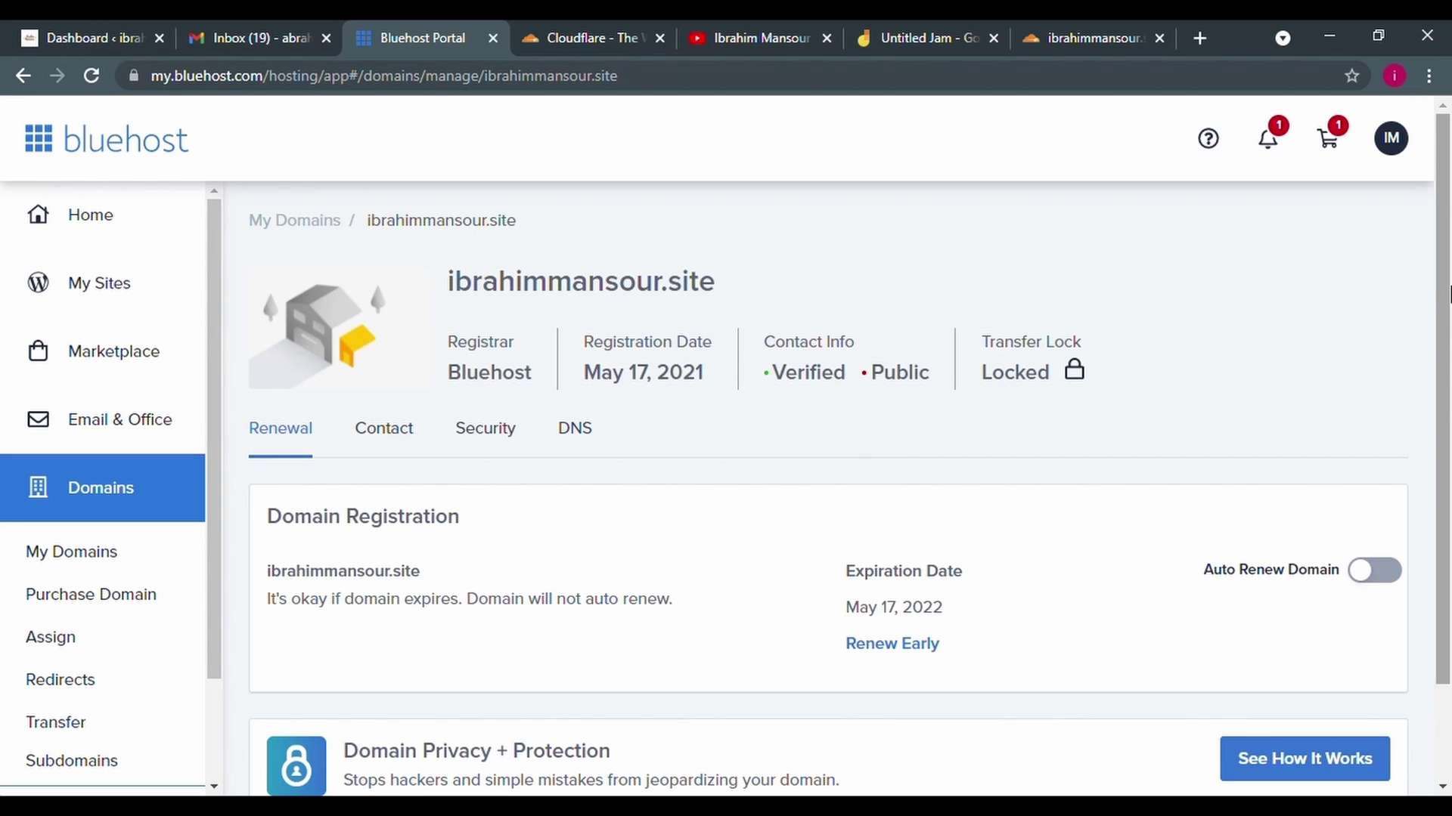
left_click(583, 448)
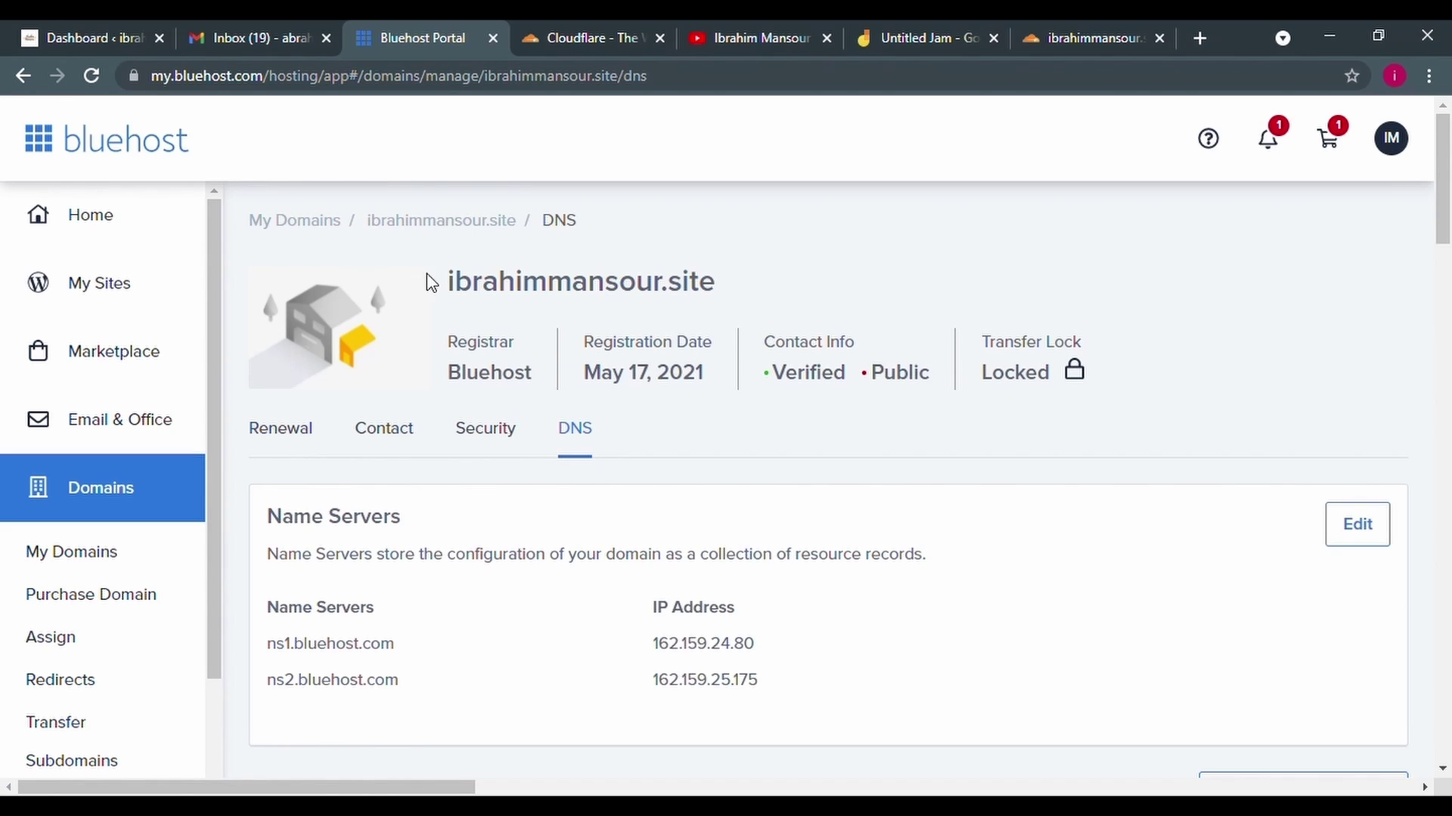
scroll(1444, 197, "down", 2)
scroll(1444, 220, "down", 1)
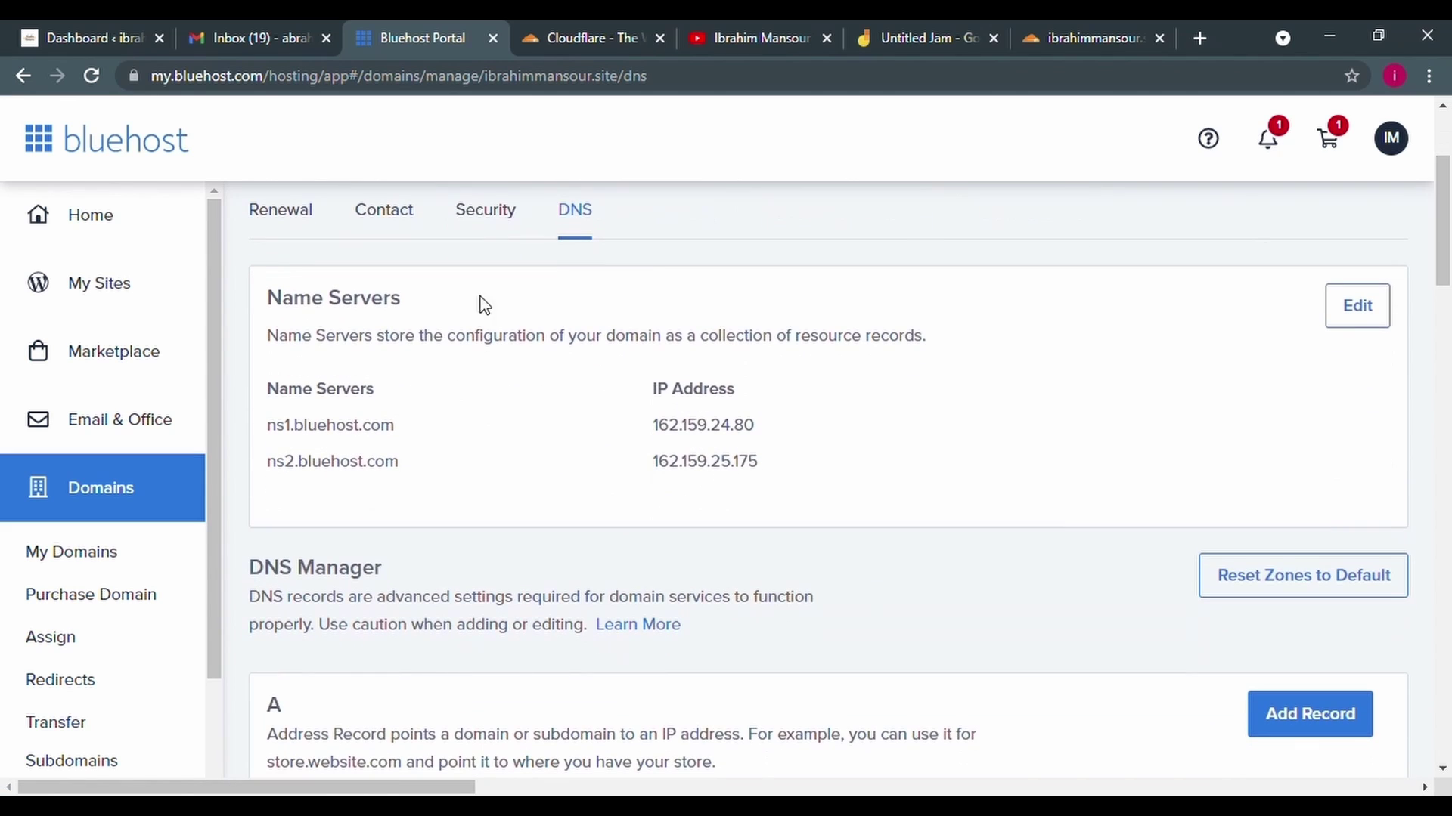
Set the domain's name server setup type to Custom and confirm the change despite the email service interruption
left_click_drag(266, 305, 431, 301)
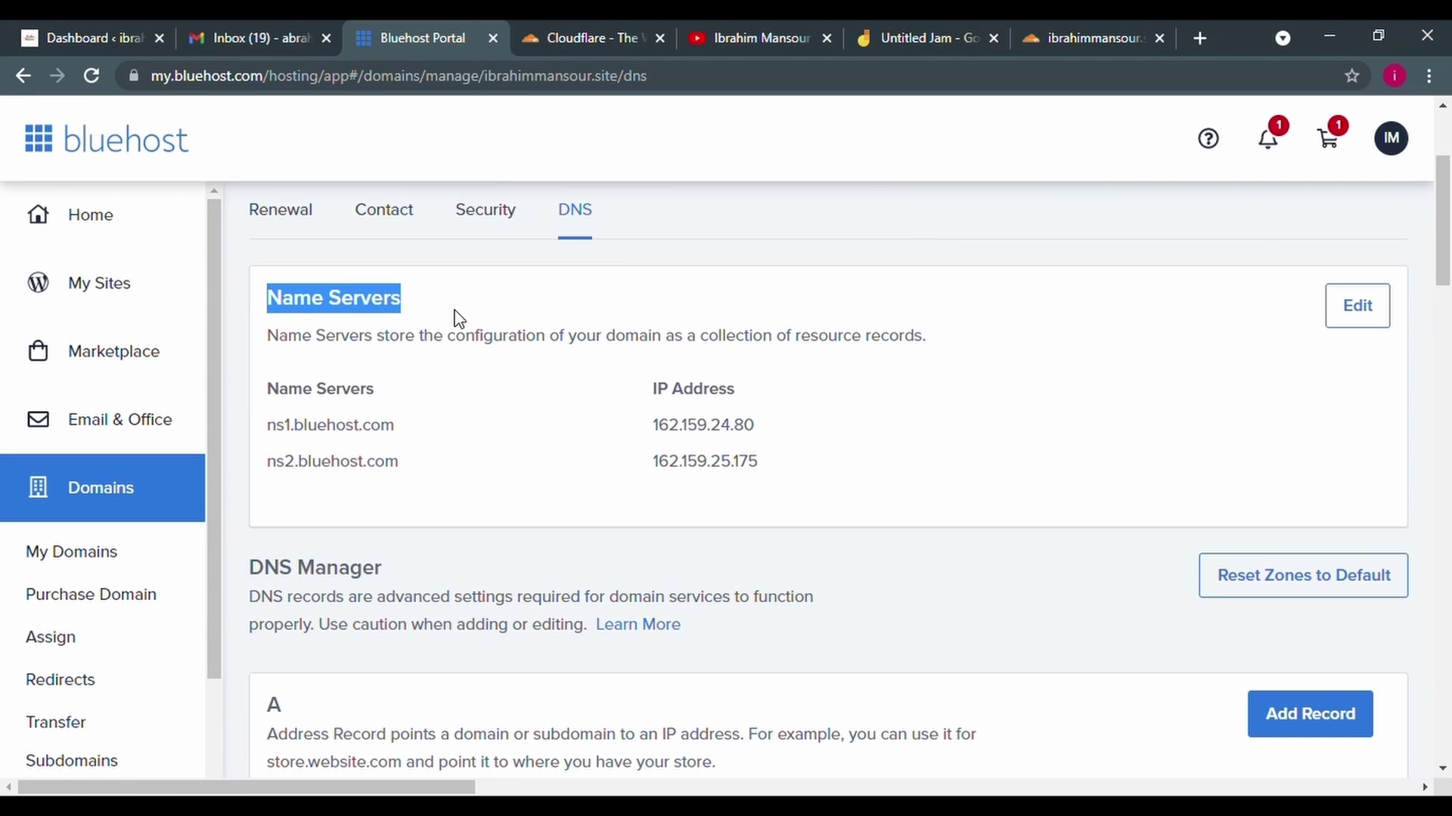
left_click_drag(400, 425, 277, 440)
left_click_drag(401, 464, 268, 465)
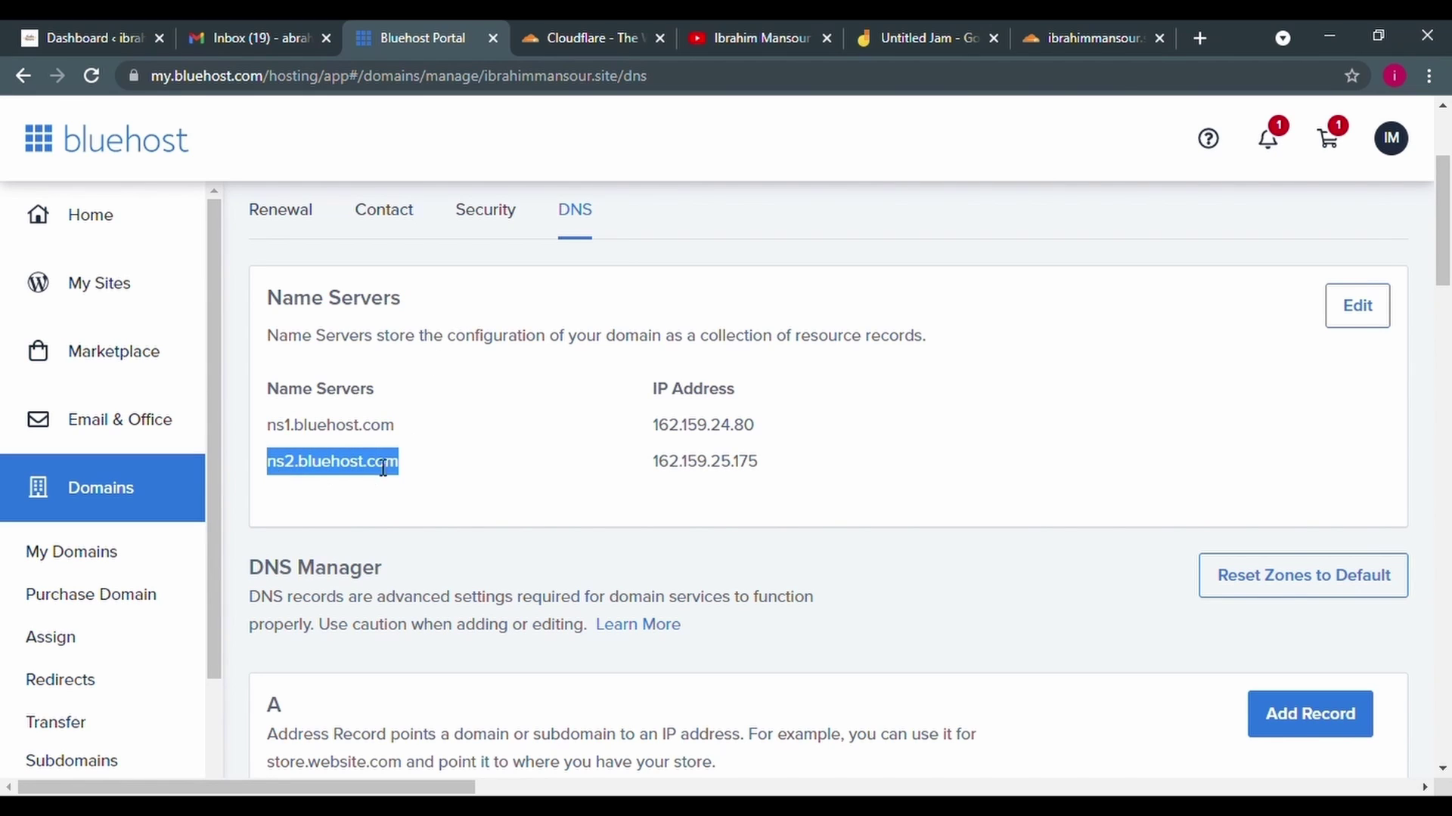
left_click(1370, 322)
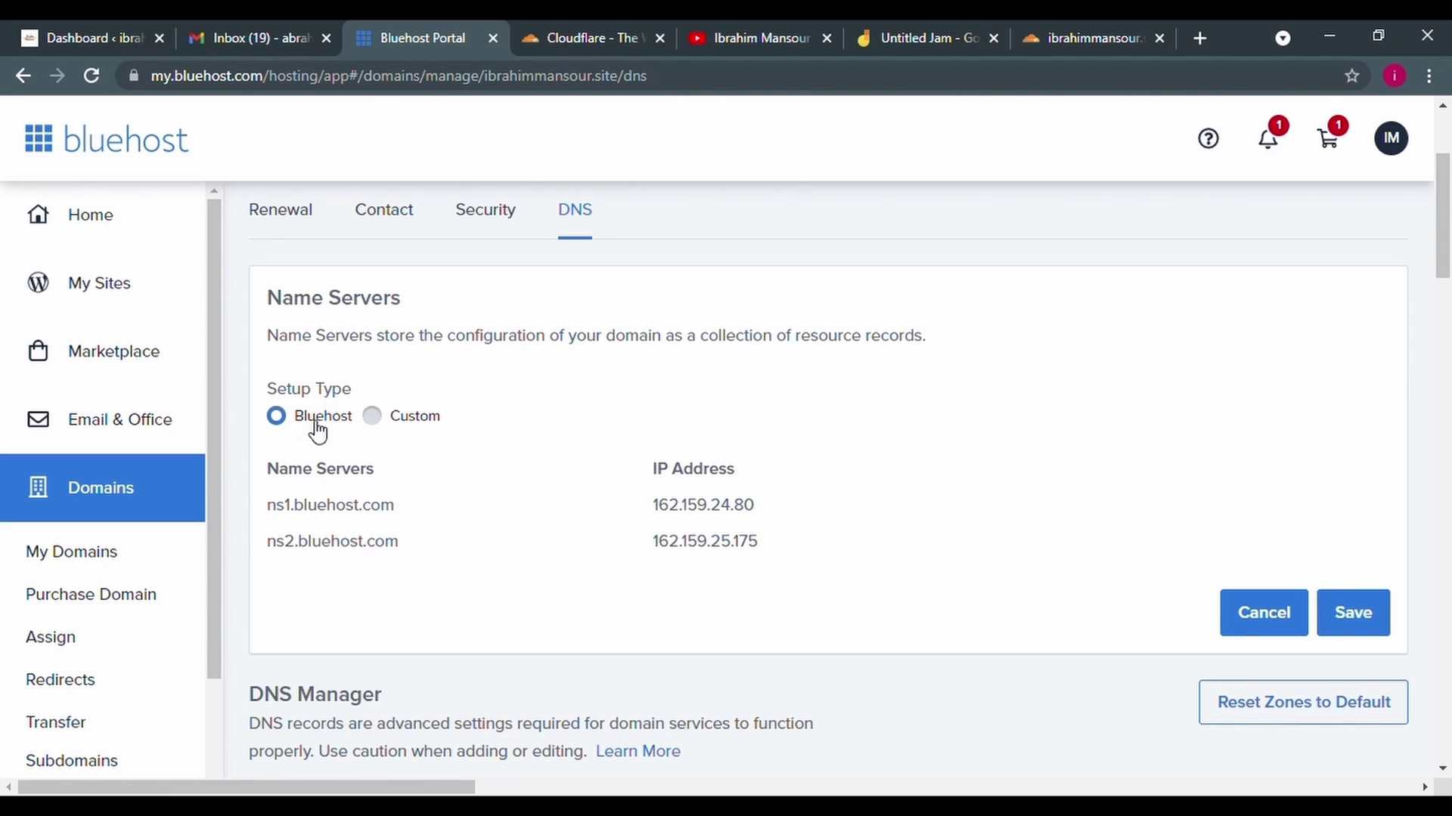
left_click(372, 422)
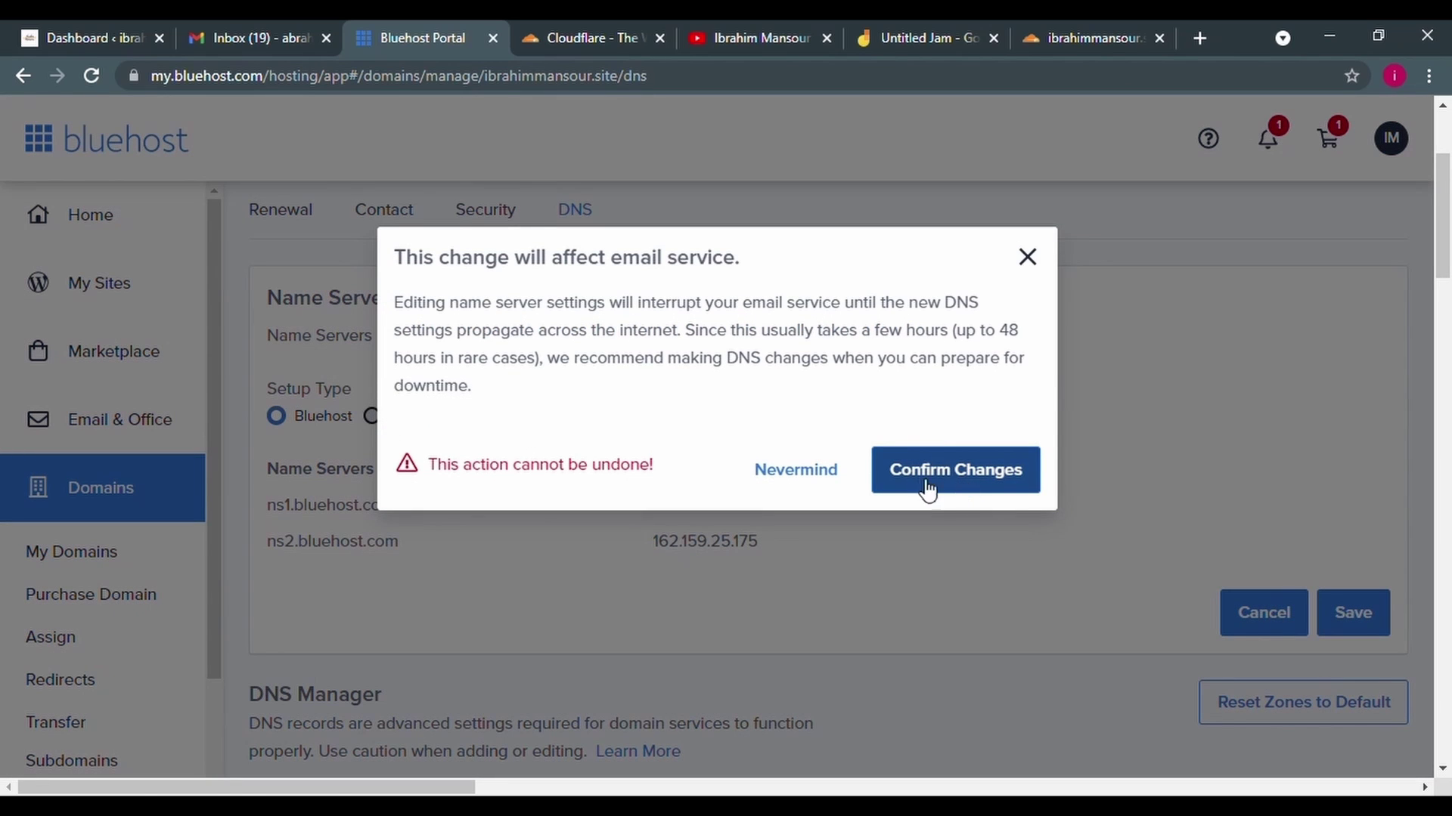
left_click(951, 485)
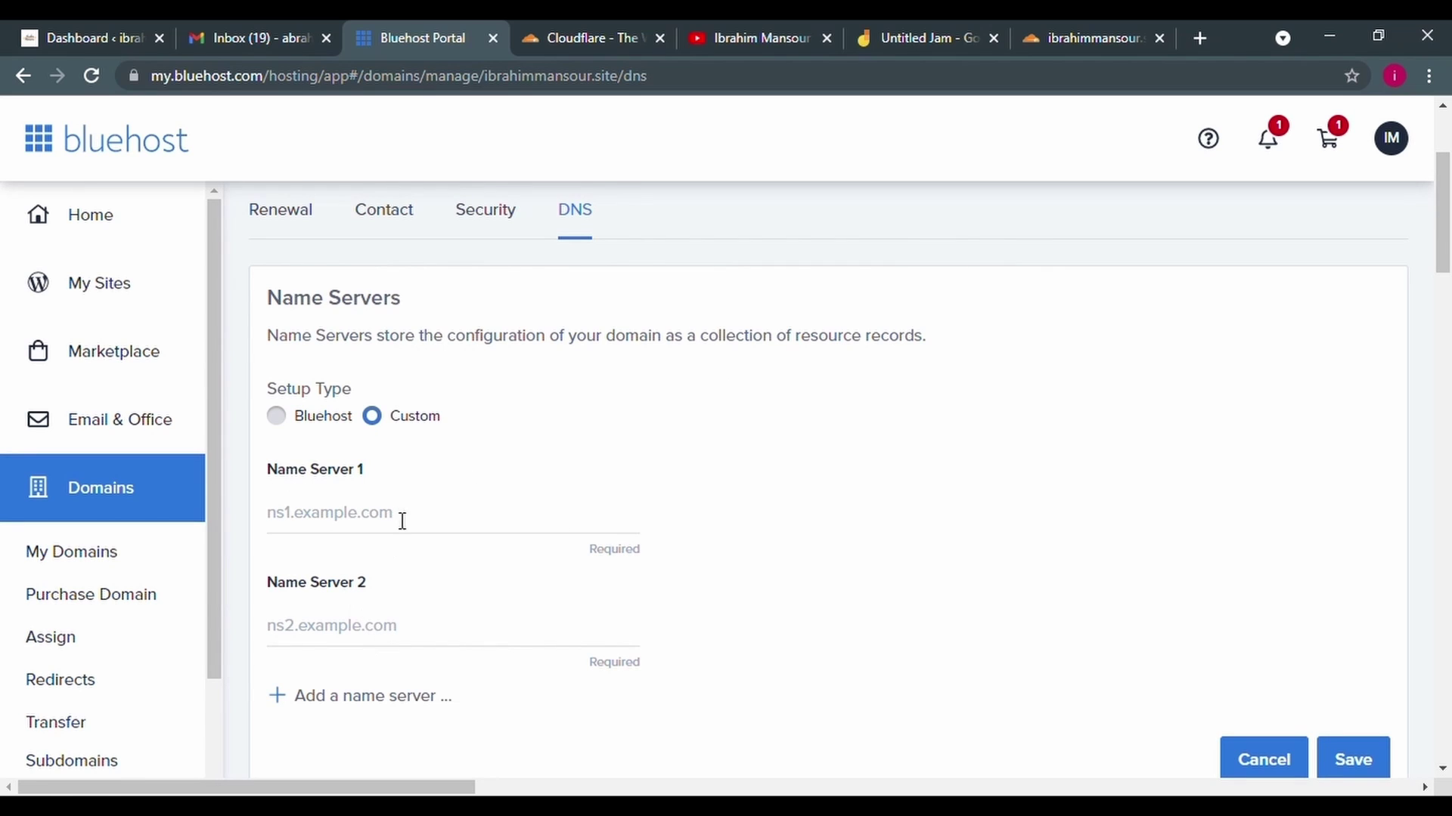
Copy the nameserver aron.ns.cloudflare.com from the Cloudflare instructions and paste it as Name Server 1 in the Bluehost portal
left_click(1045, 22)
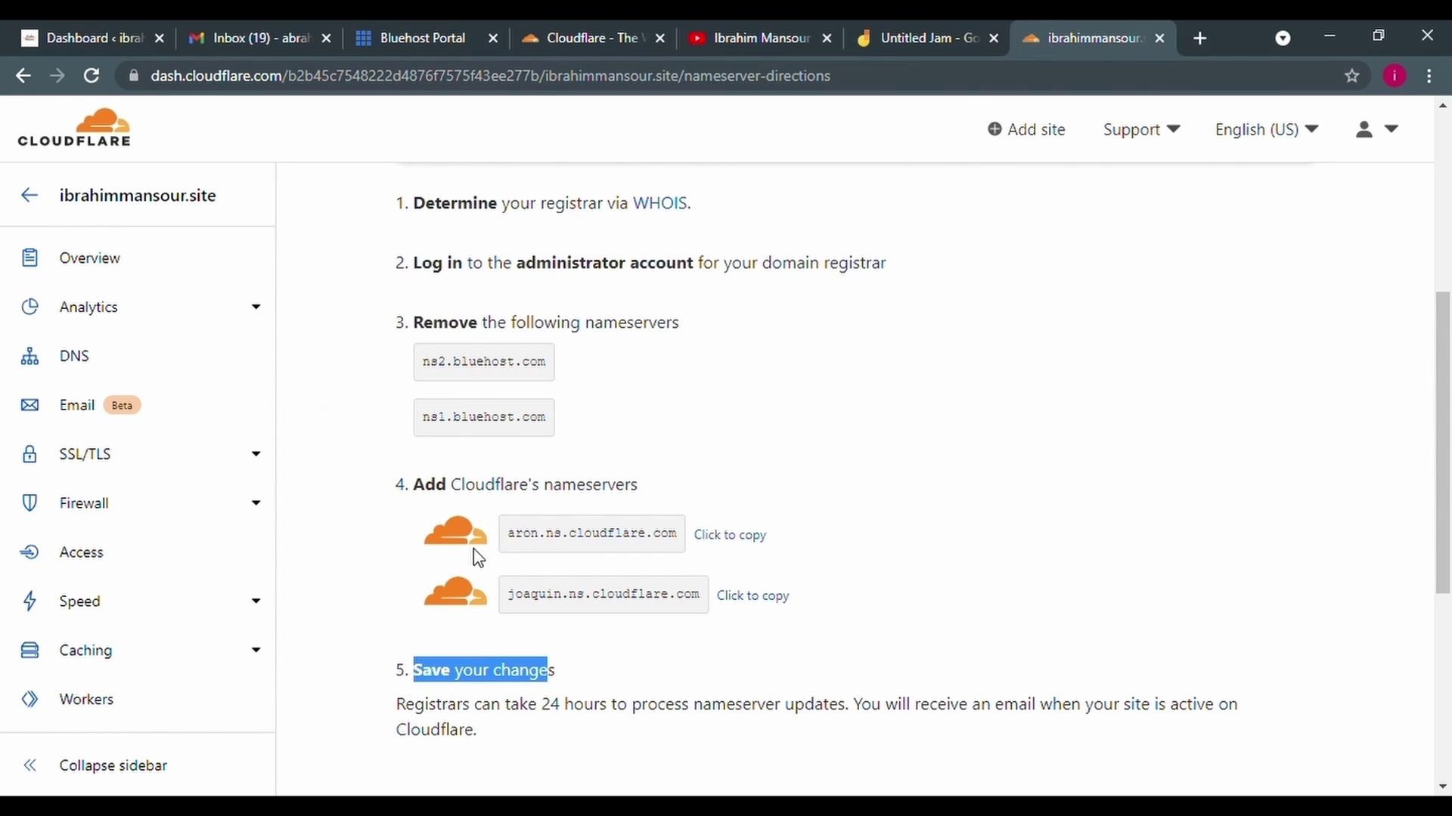
left_click(729, 536)
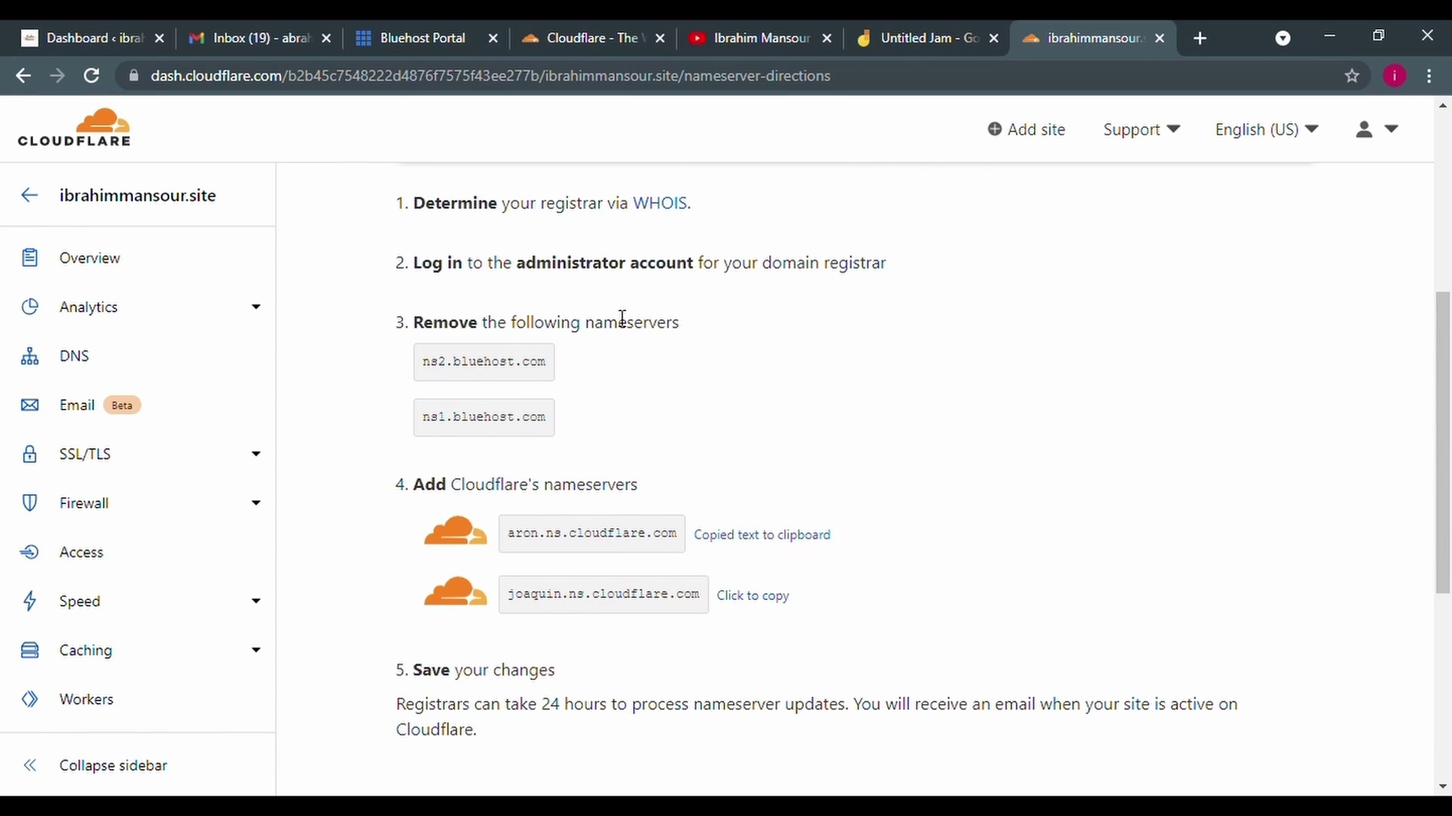
left_click(422, 31)
left_click(426, 514)
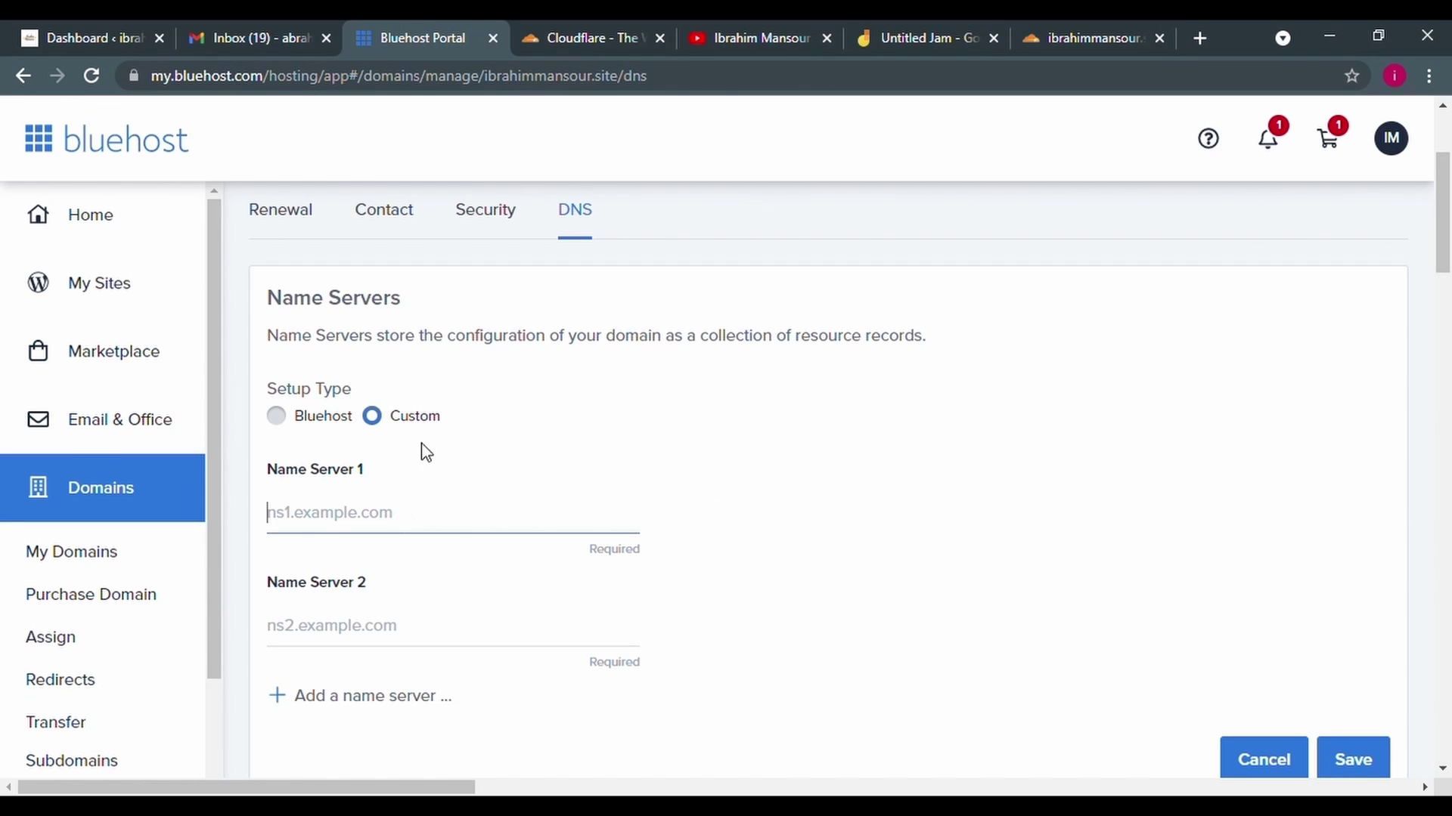
key("ctrl+v")
Copy the second Cloudflare nameserver, joaquin.ns.cloudflare.com, and paste it as Name Server 2 in the Bluehost portal
left_click(1076, 36)
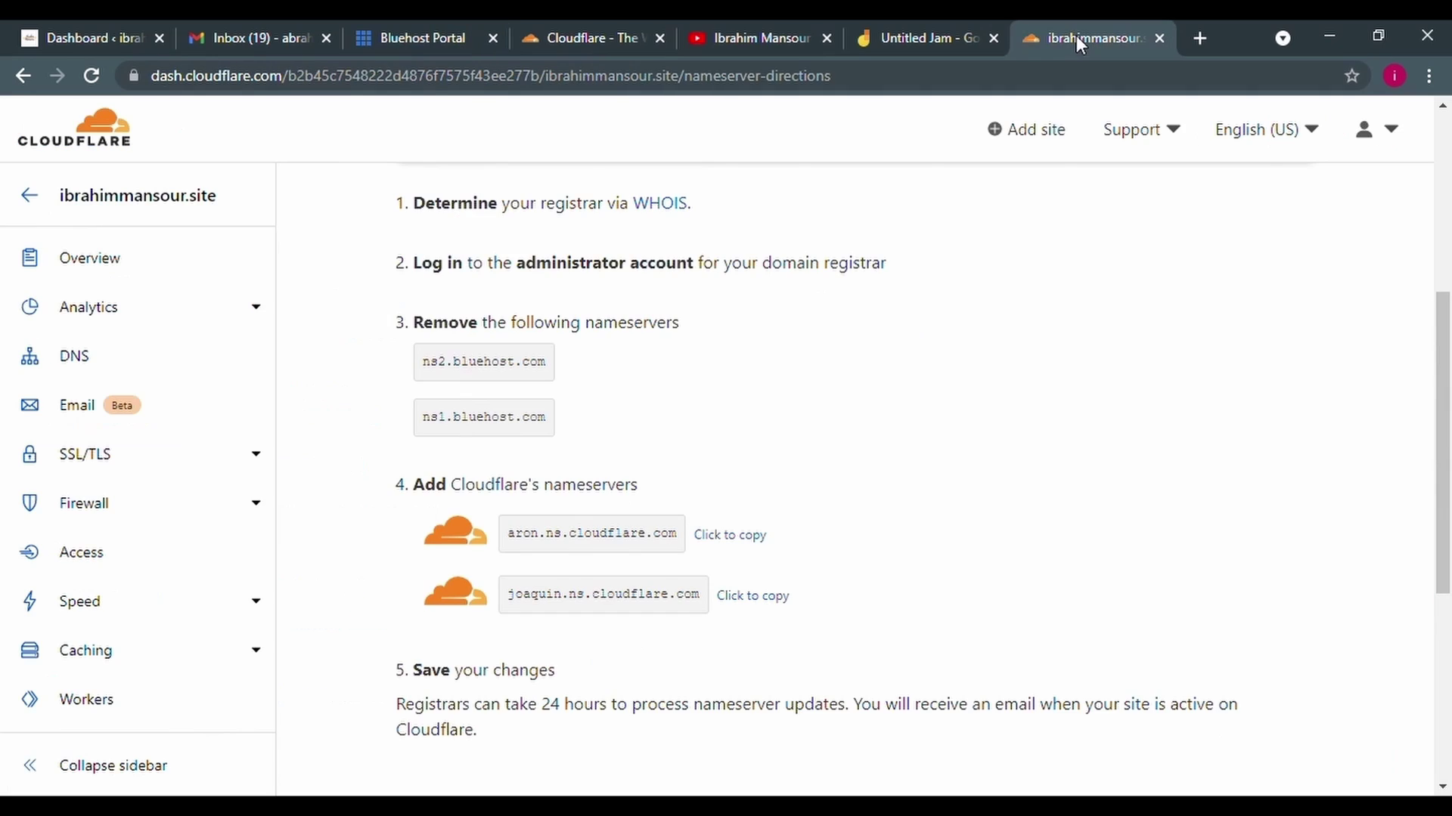
left_click(781, 597)
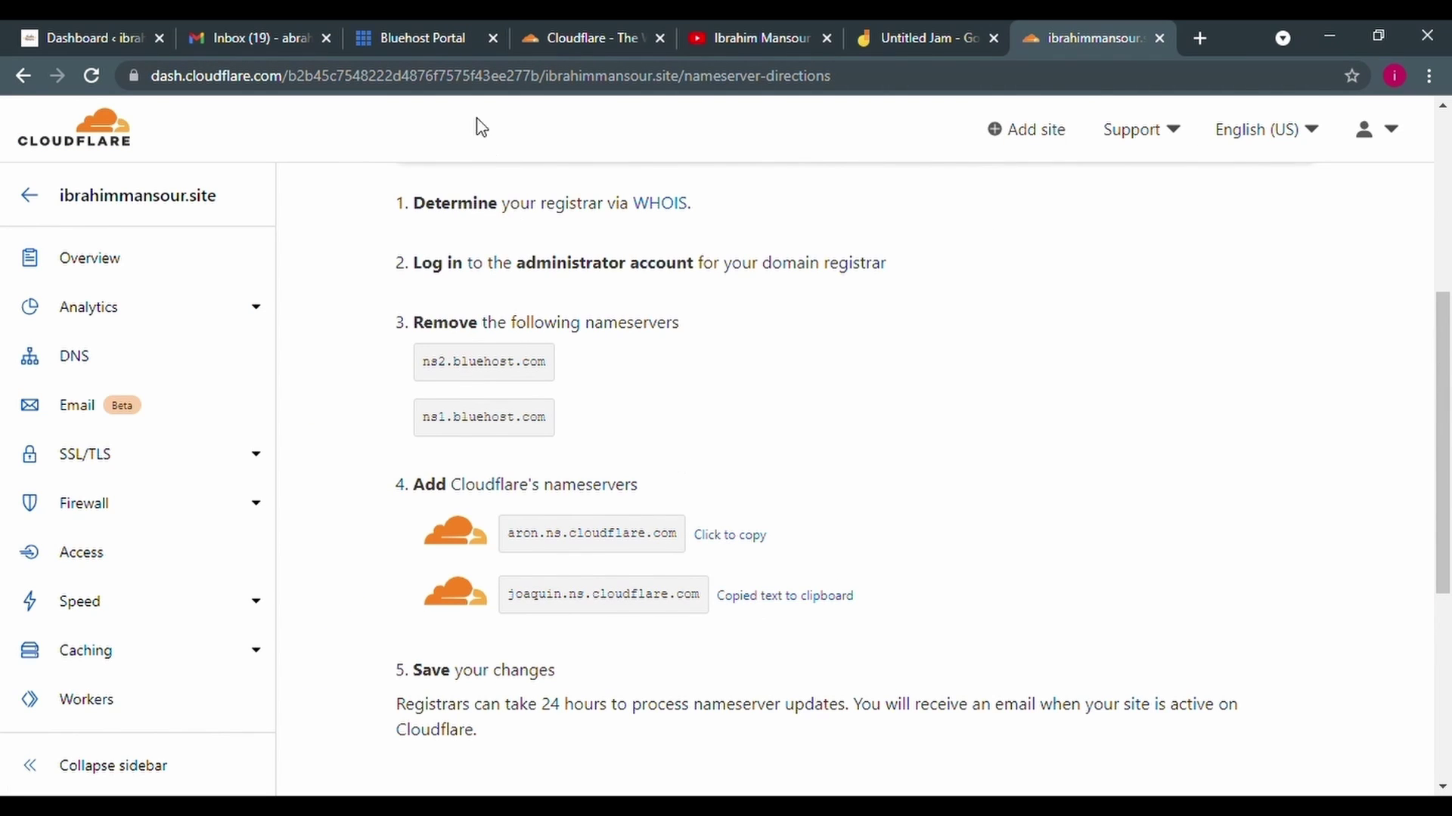
left_click(416, 34)
left_click(367, 618)
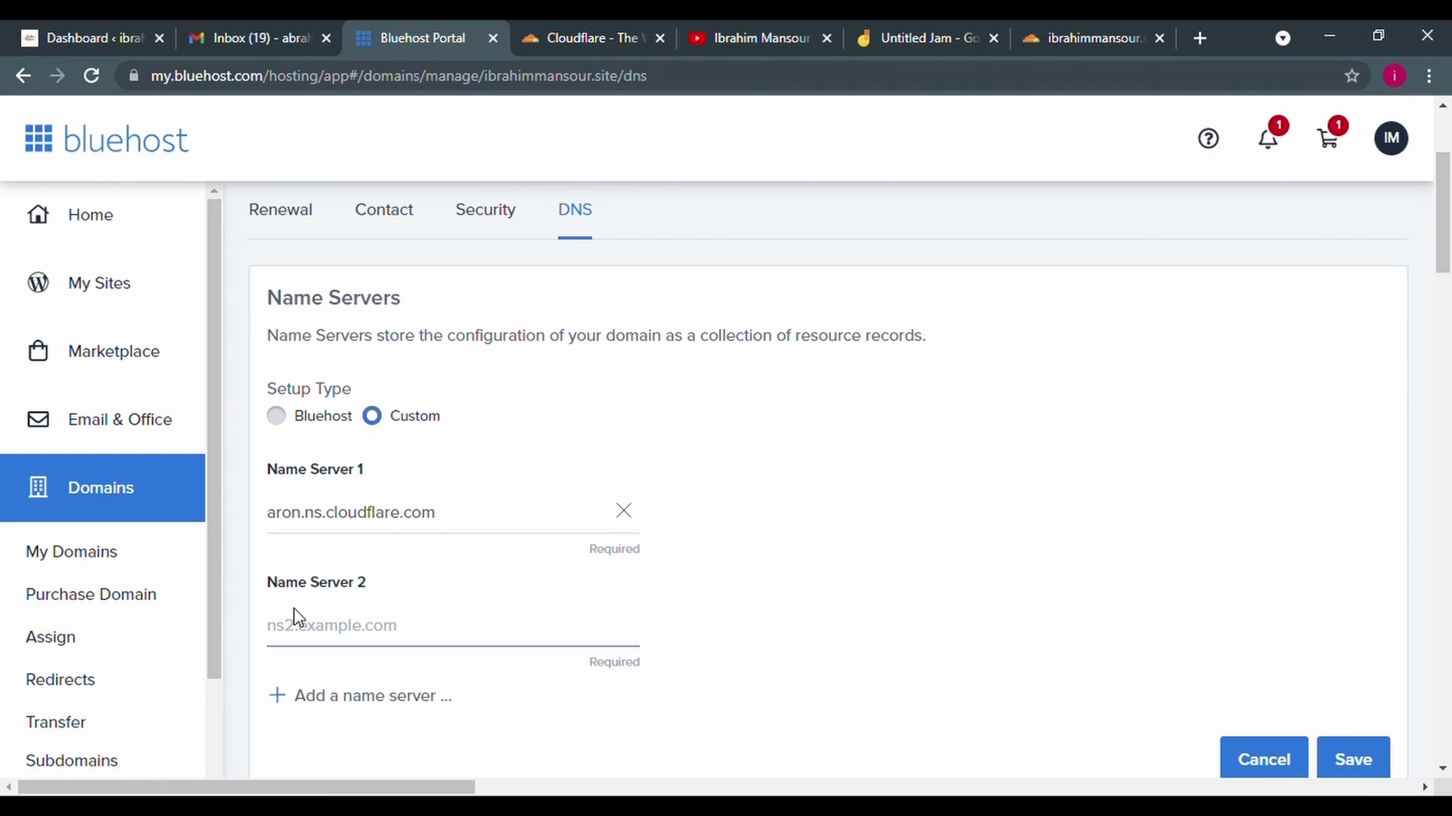
key("ctrl+v")
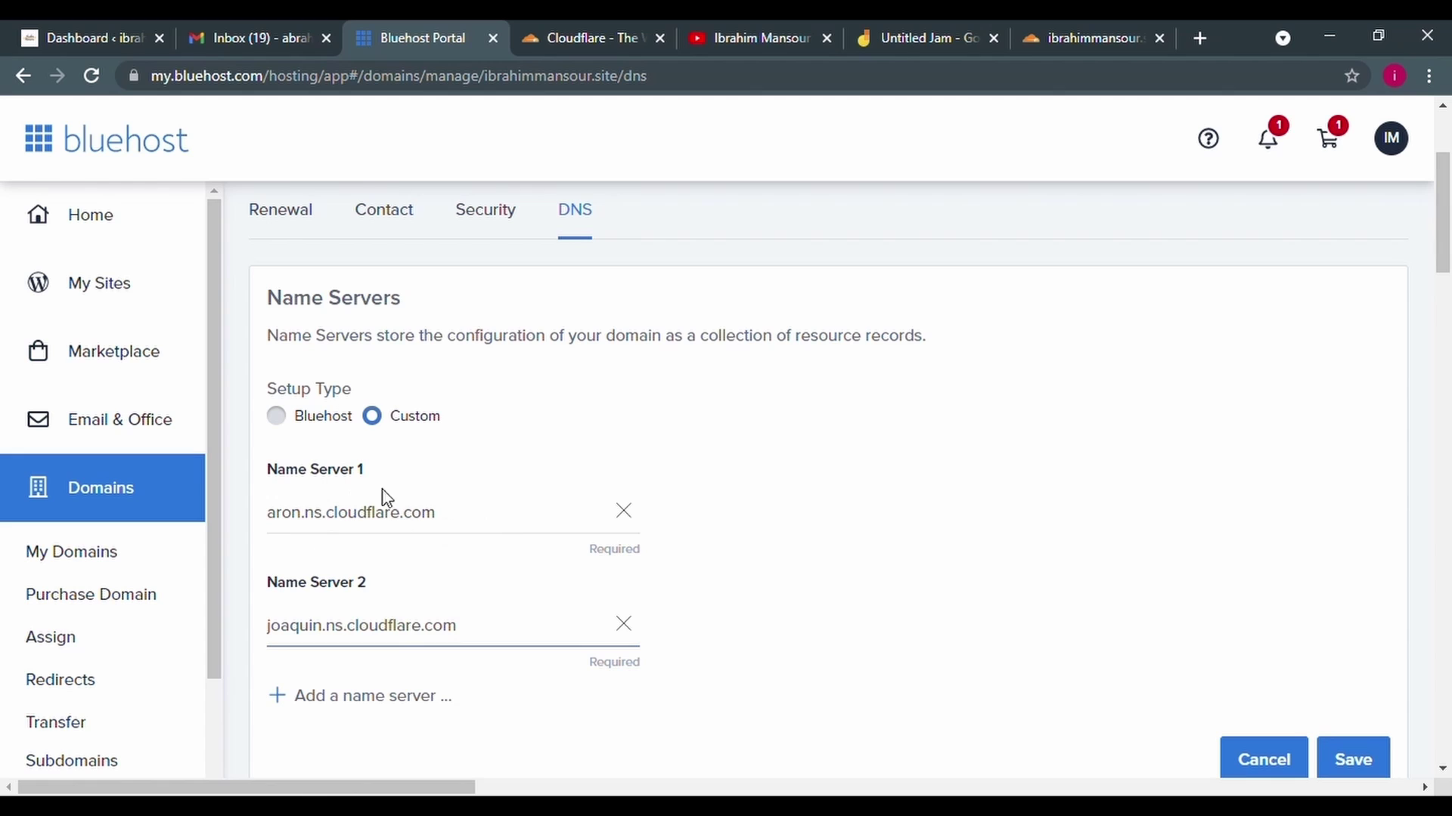
Save the custom name servers for the domain and review the updated name server list
left_click_drag(1445, 257, 1448, 260)
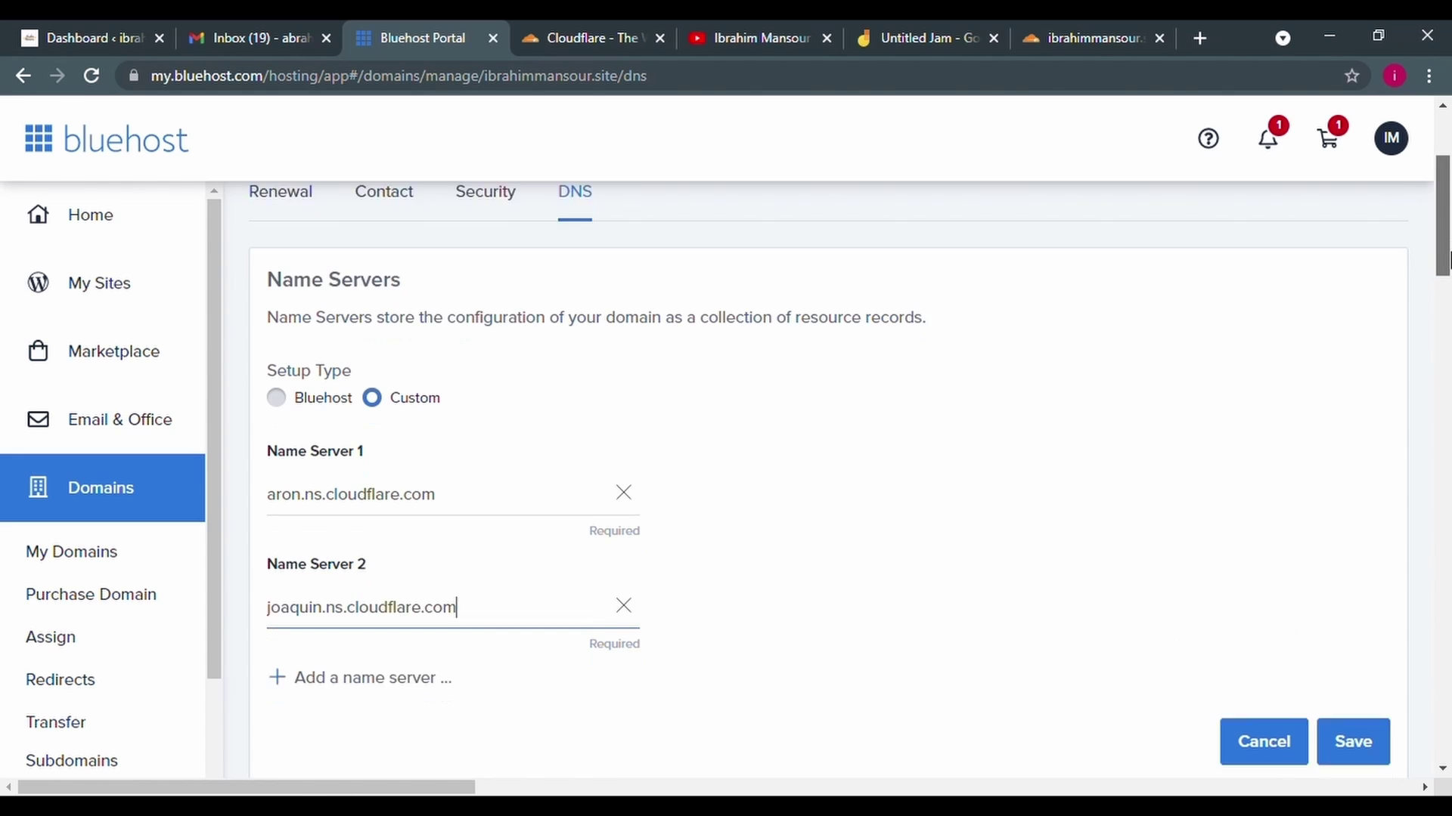
scroll(1426, 499, "down", 1)
left_click(1372, 641)
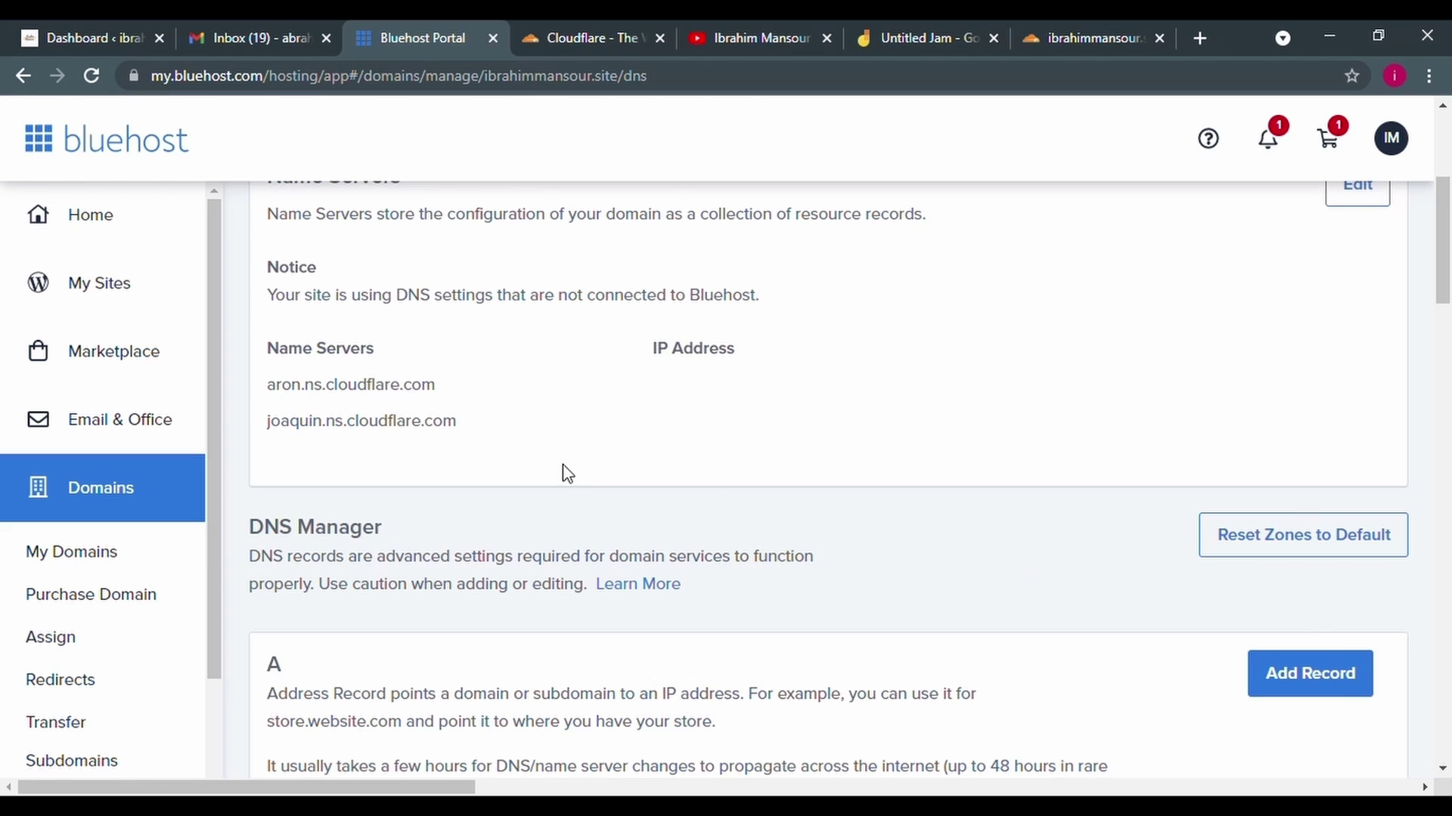
scroll(525, 443, "up", 2)
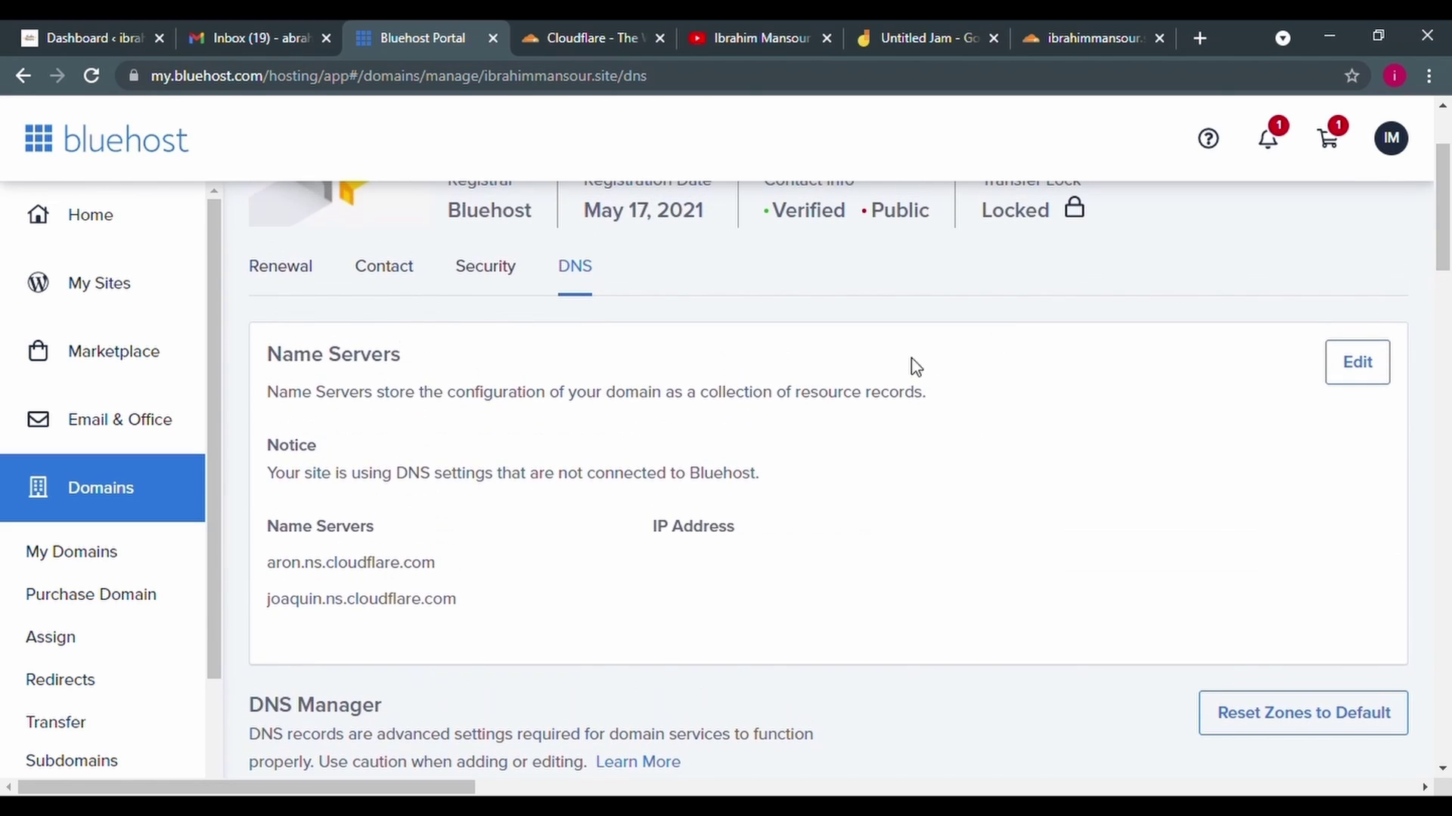
left_click_drag(280, 539, 384, 541)
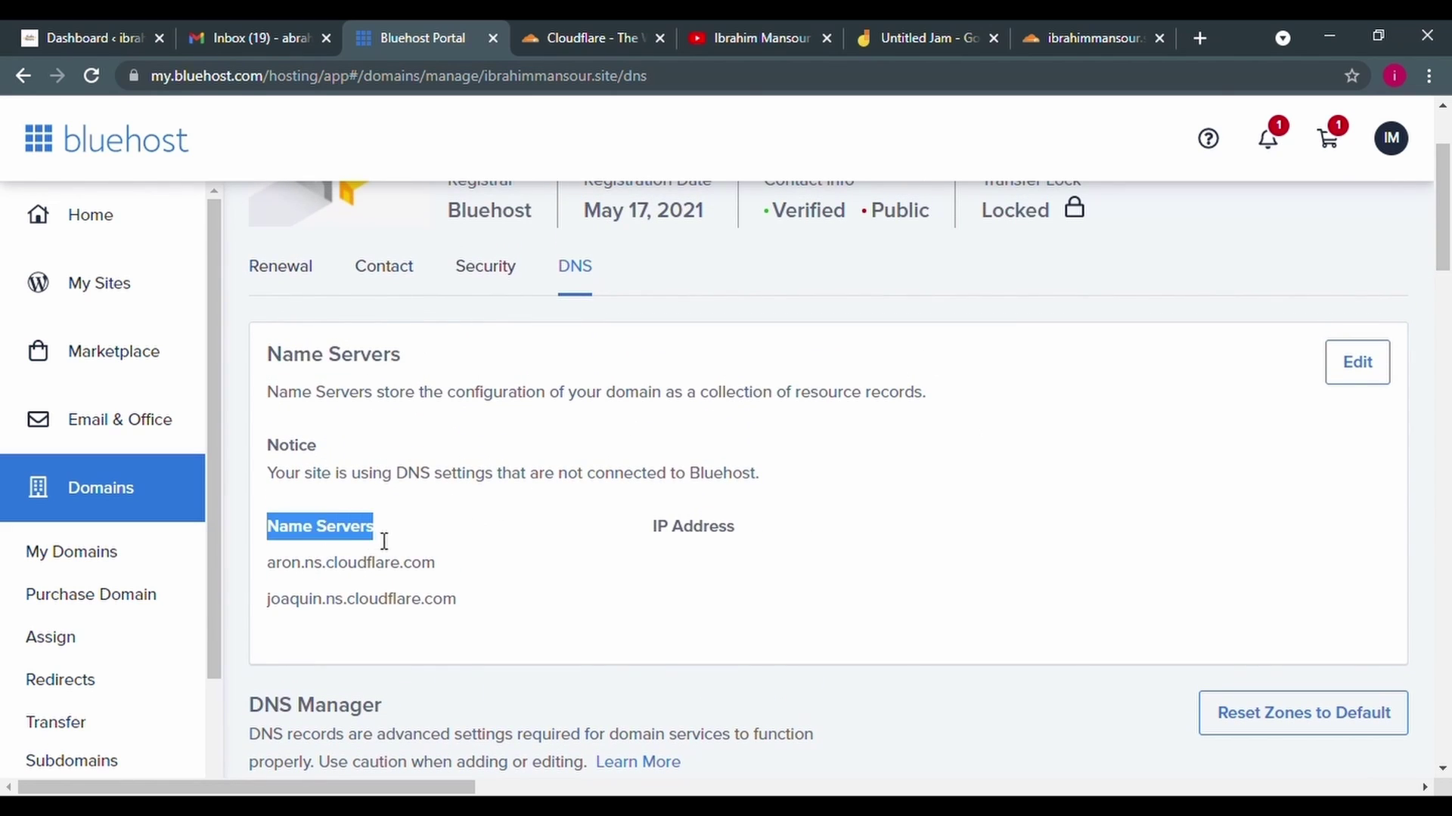
Switch to Cloudflare, submit the completed nameserver change for checking and skip the configuration recommendations
left_click(1078, 43)
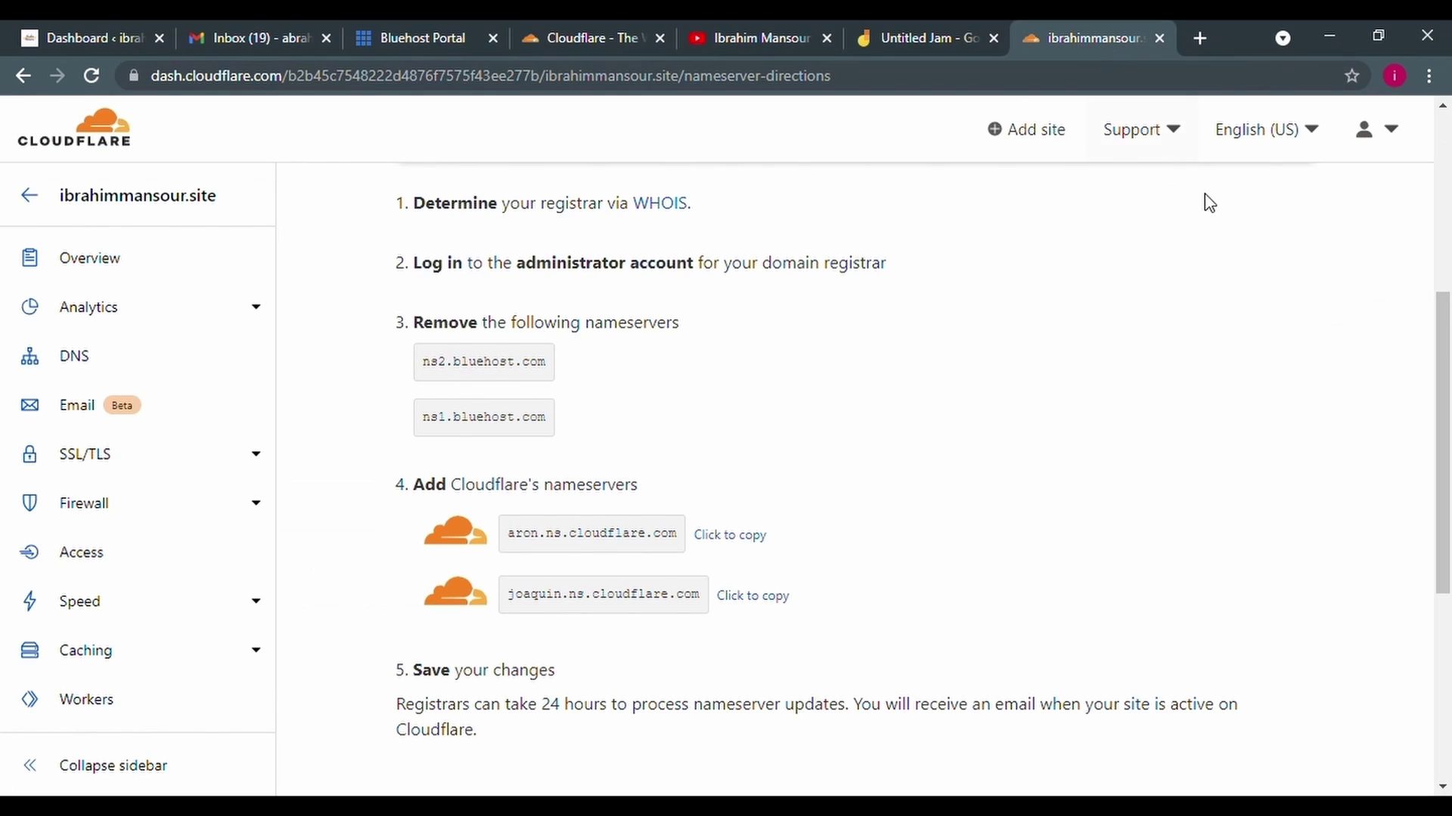
scroll(1448, 428, "down", 2)
scroll(1448, 427, "down", 2)
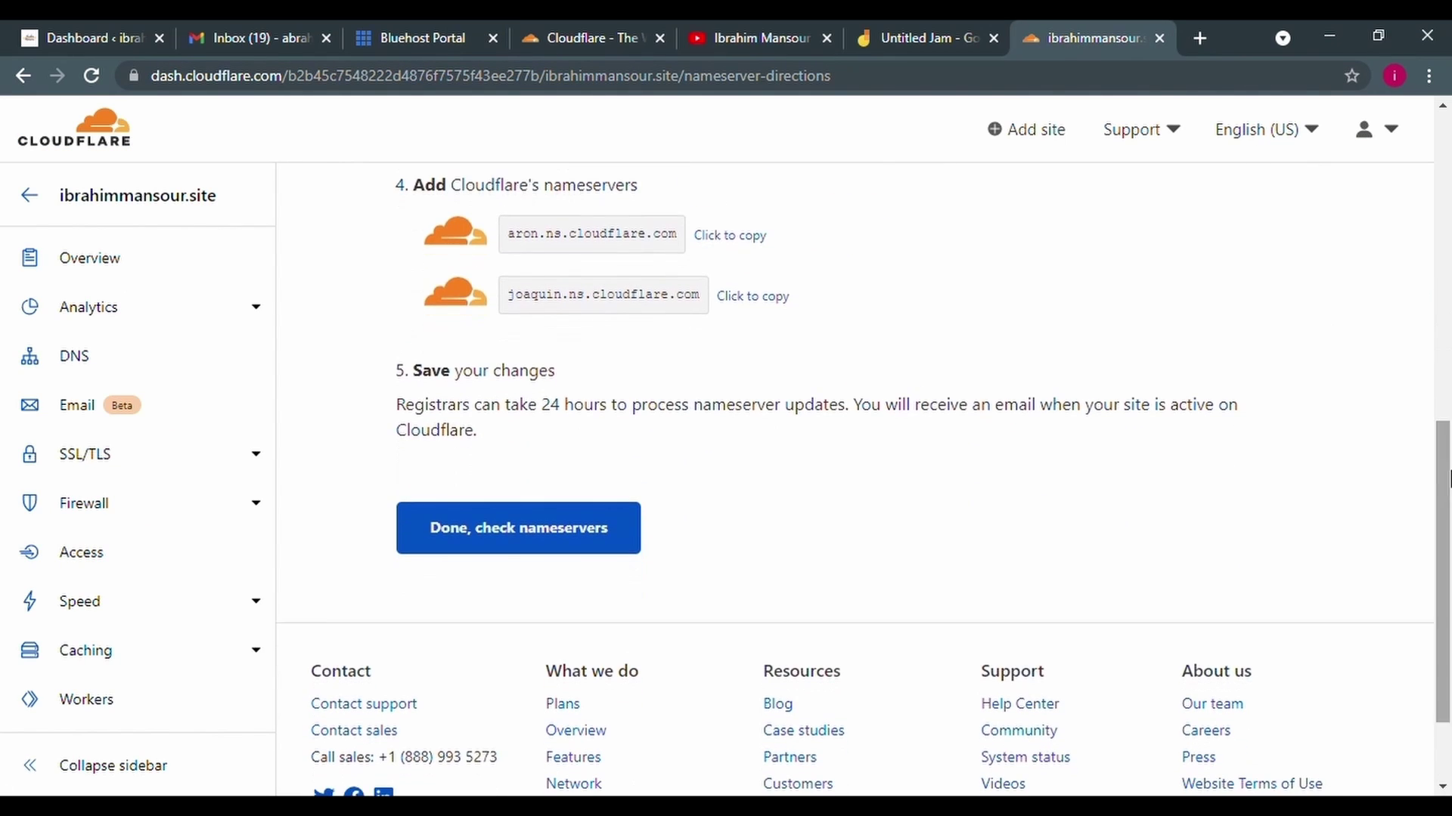
left_click(553, 543)
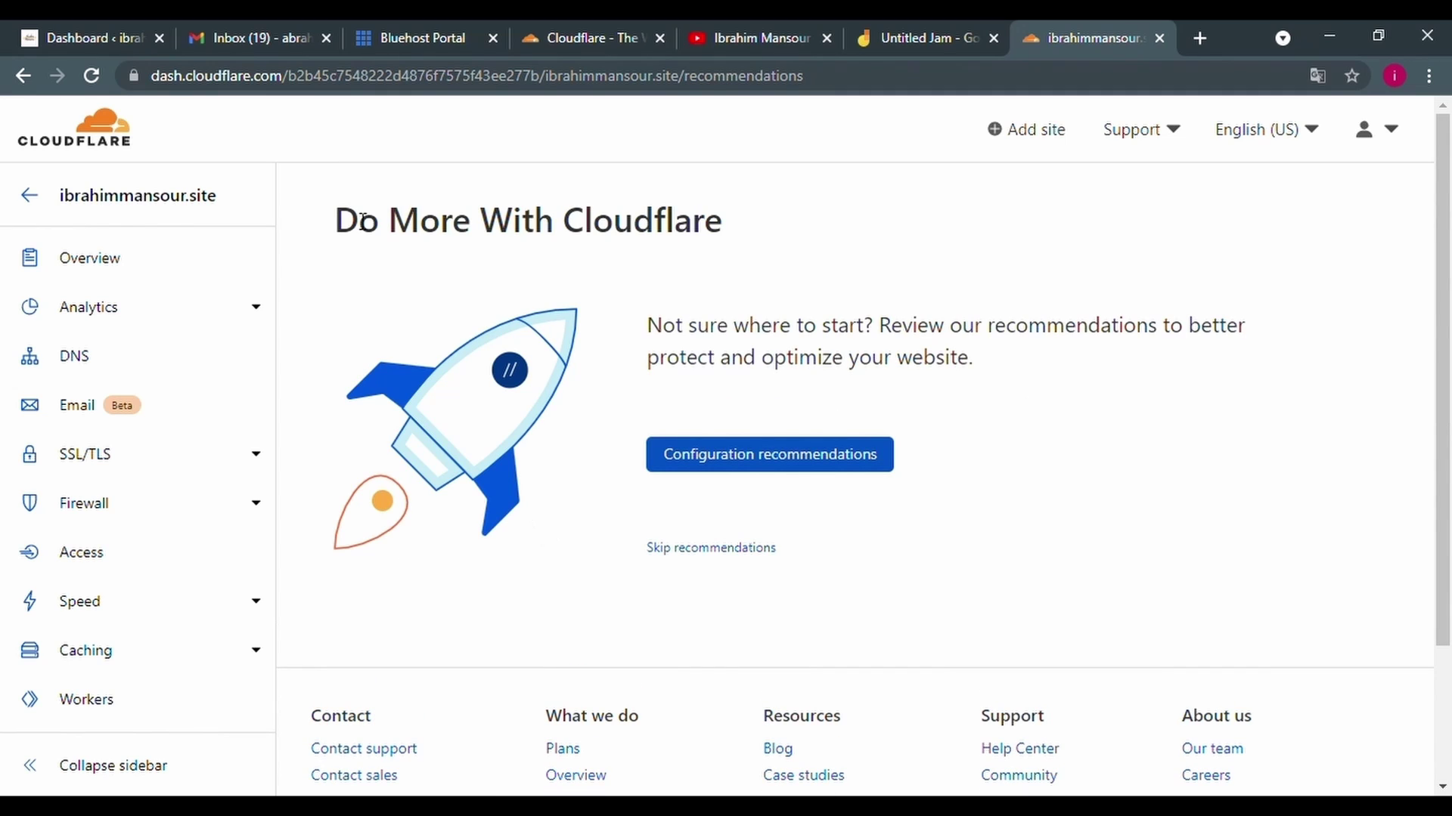
left_click_drag(359, 225, 810, 220)
left_click(810, 220)
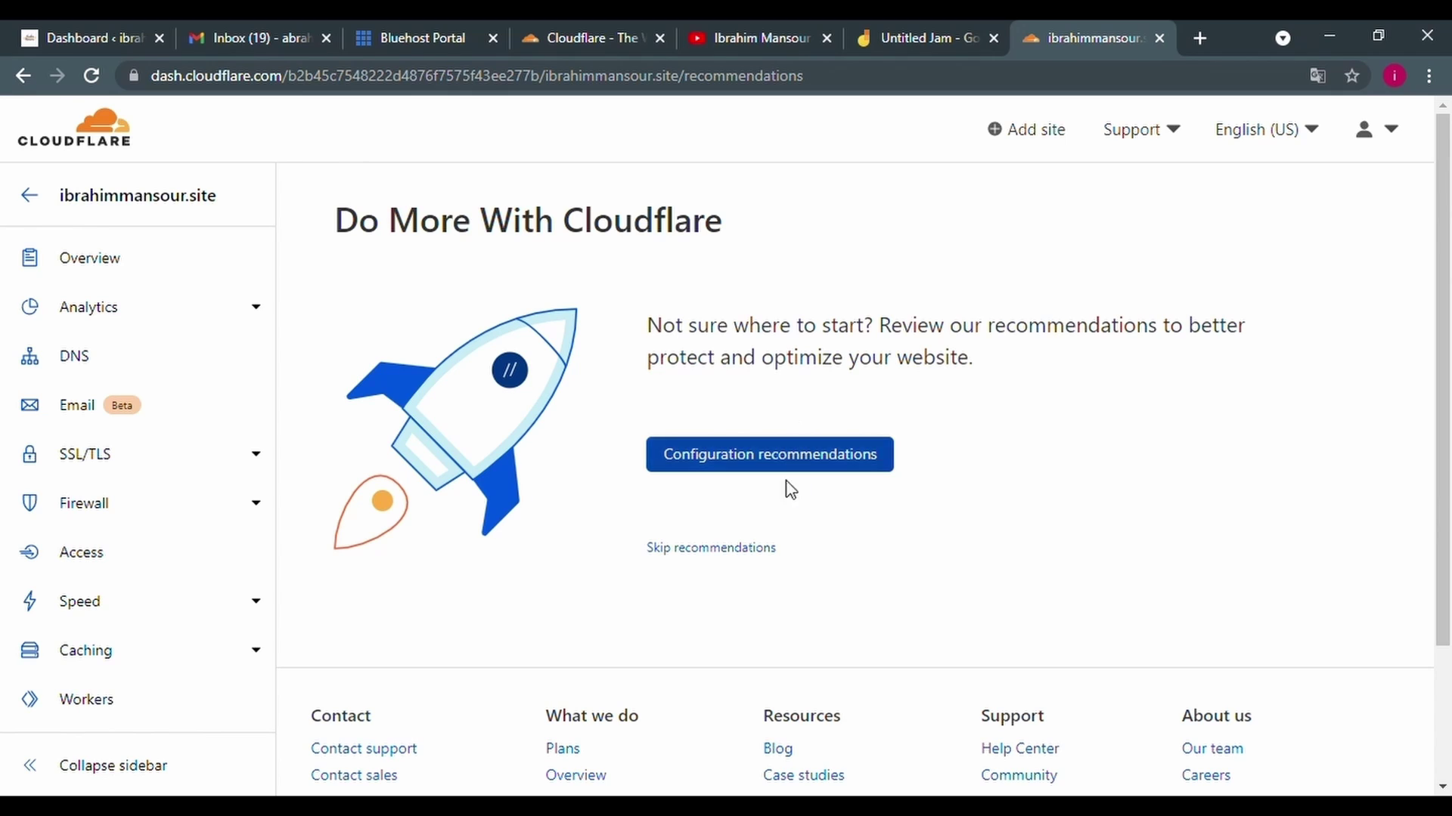
left_click(695, 550)
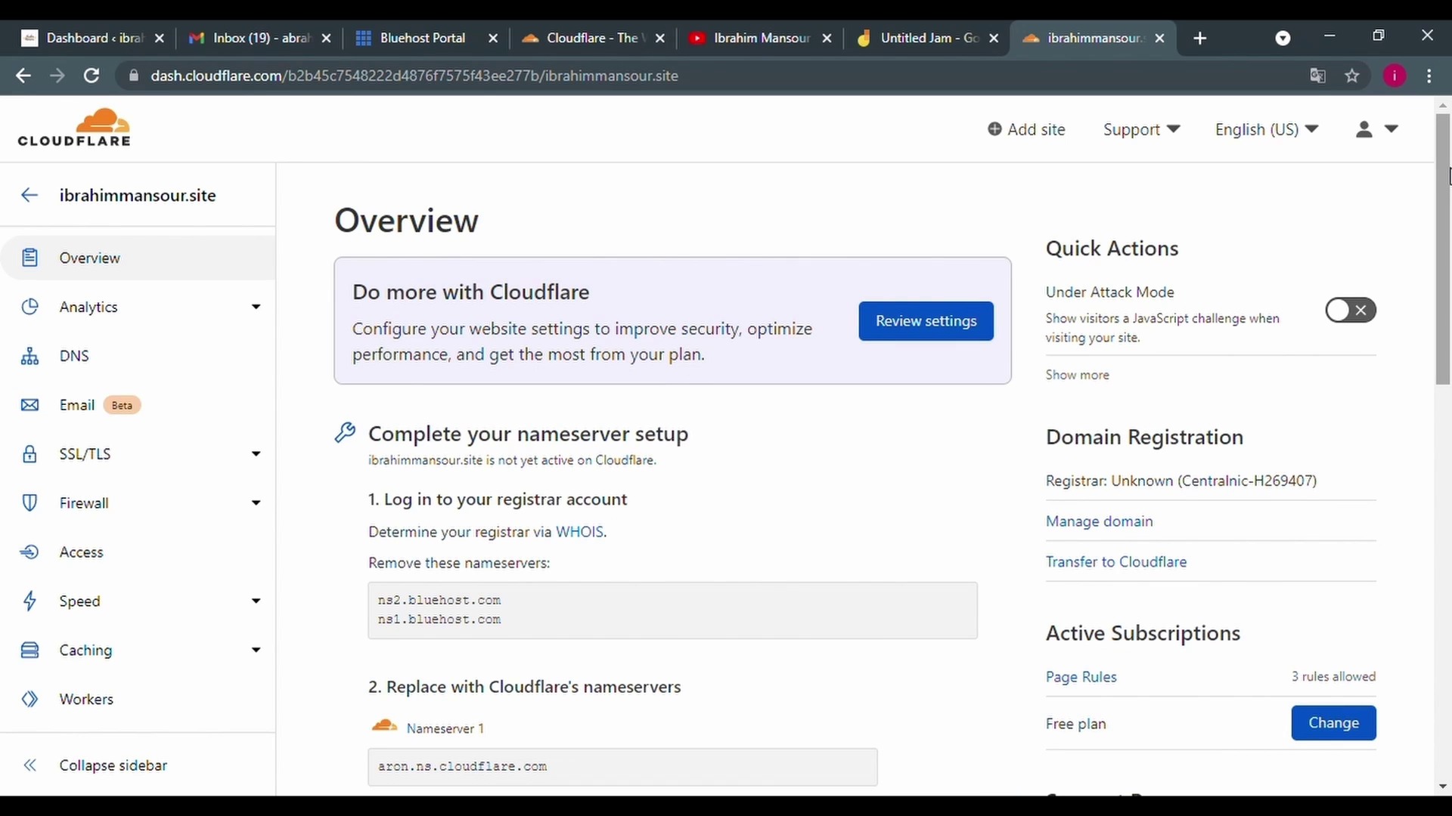
Request a nameserver check from the site's overview and reload the page to check the activation status
left_click_drag(1450, 176, 1449, 423)
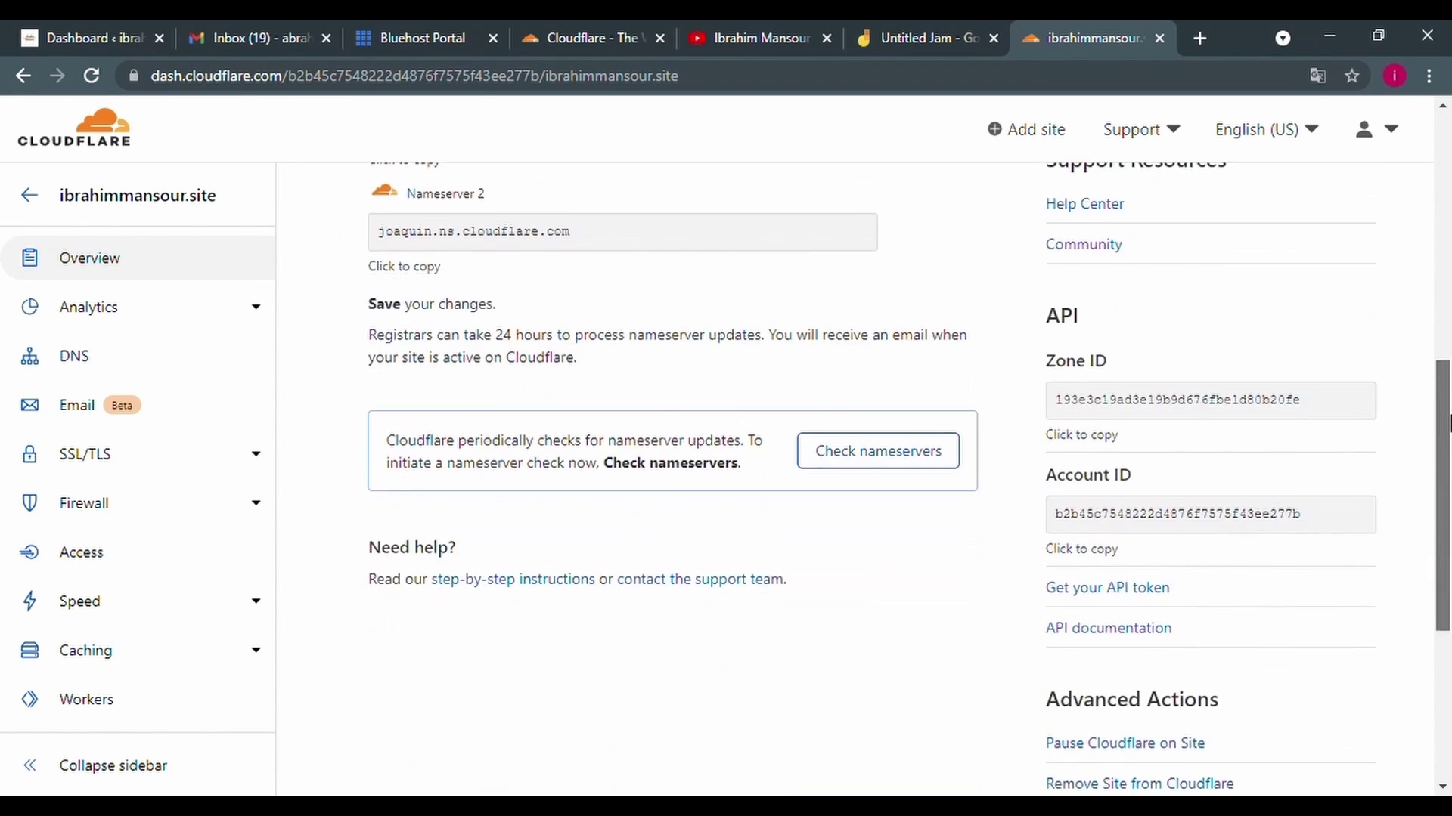
left_click(884, 454)
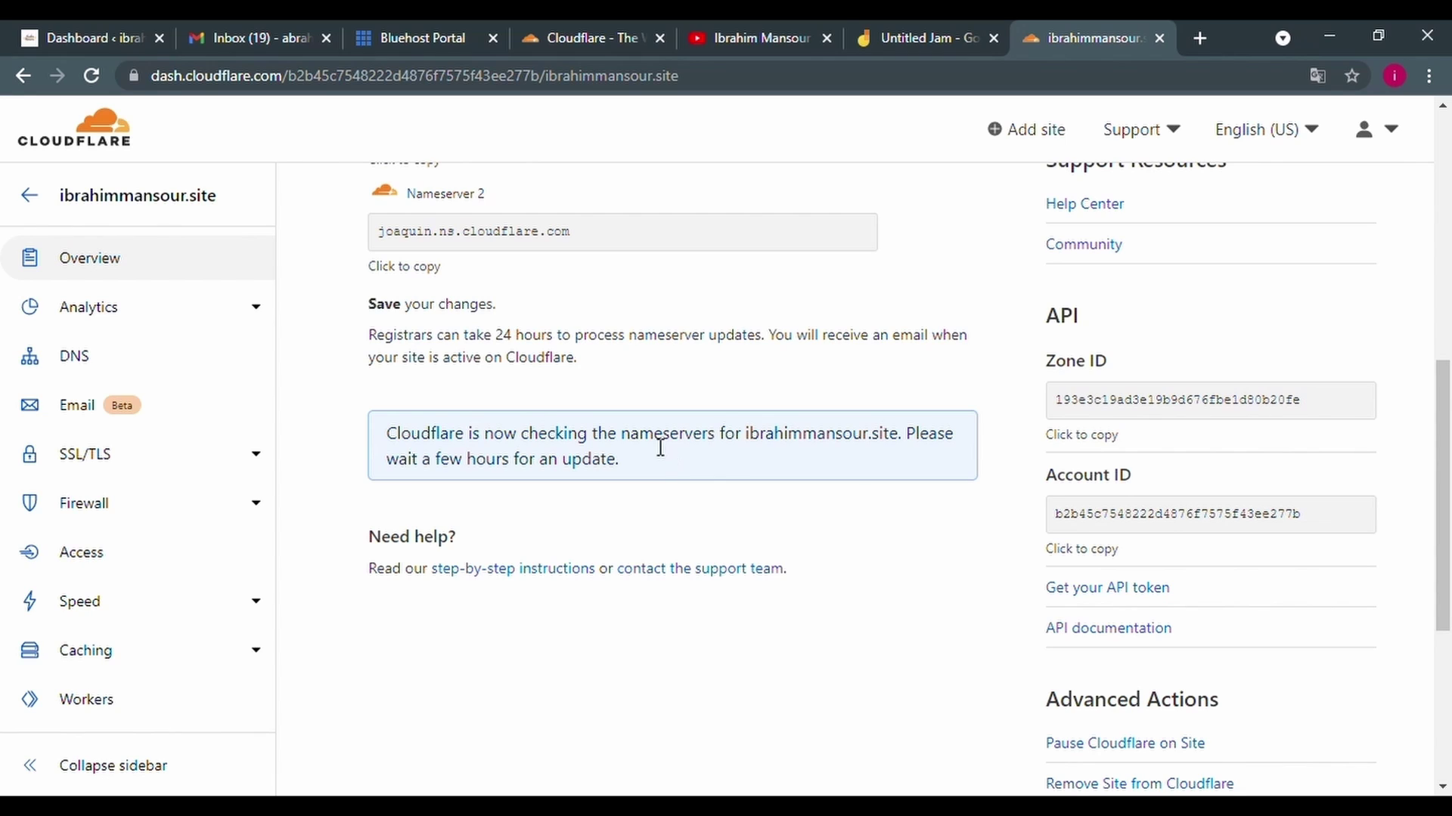
left_click_drag(492, 337, 563, 344)
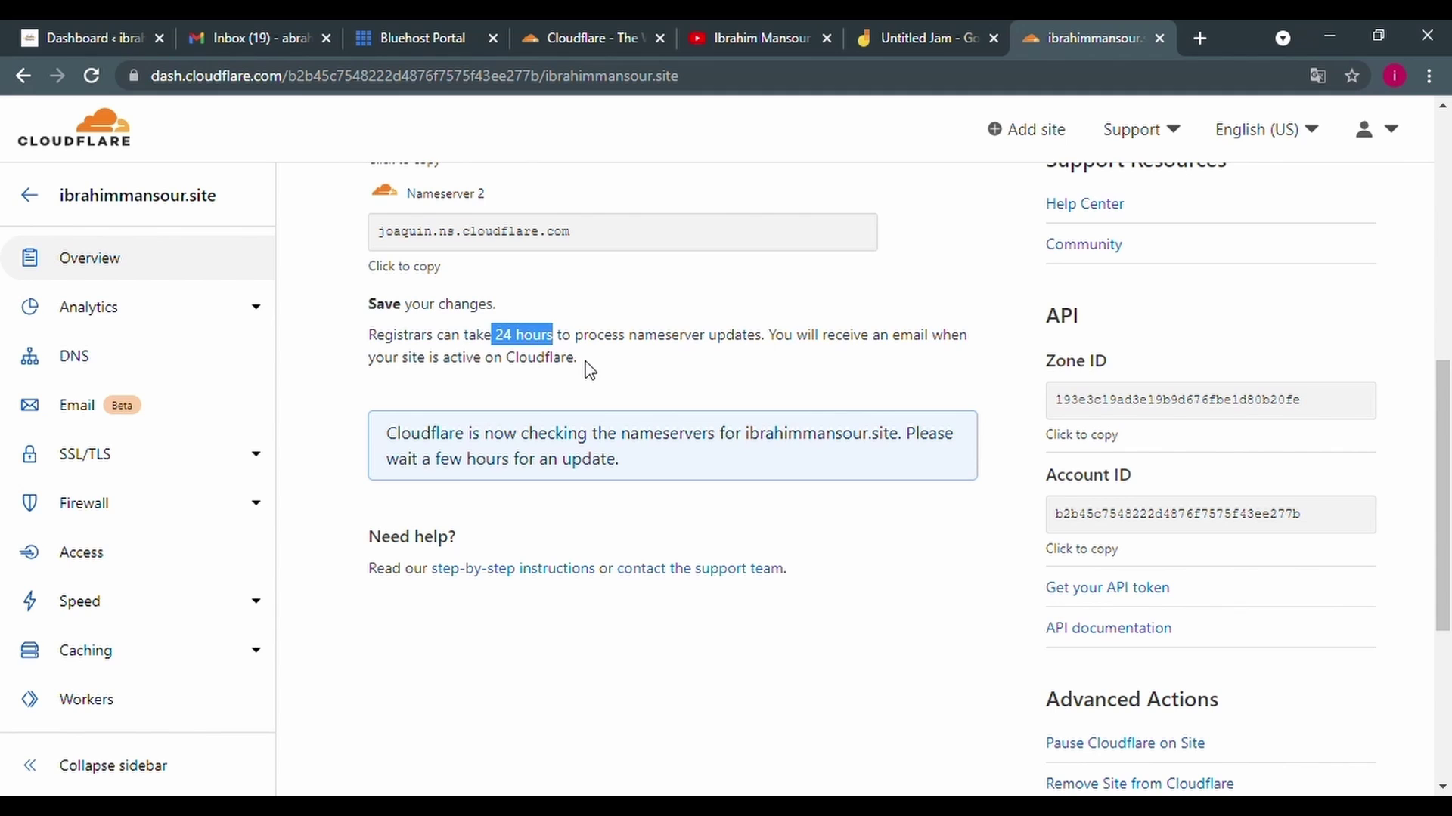
left_click(720, 349)
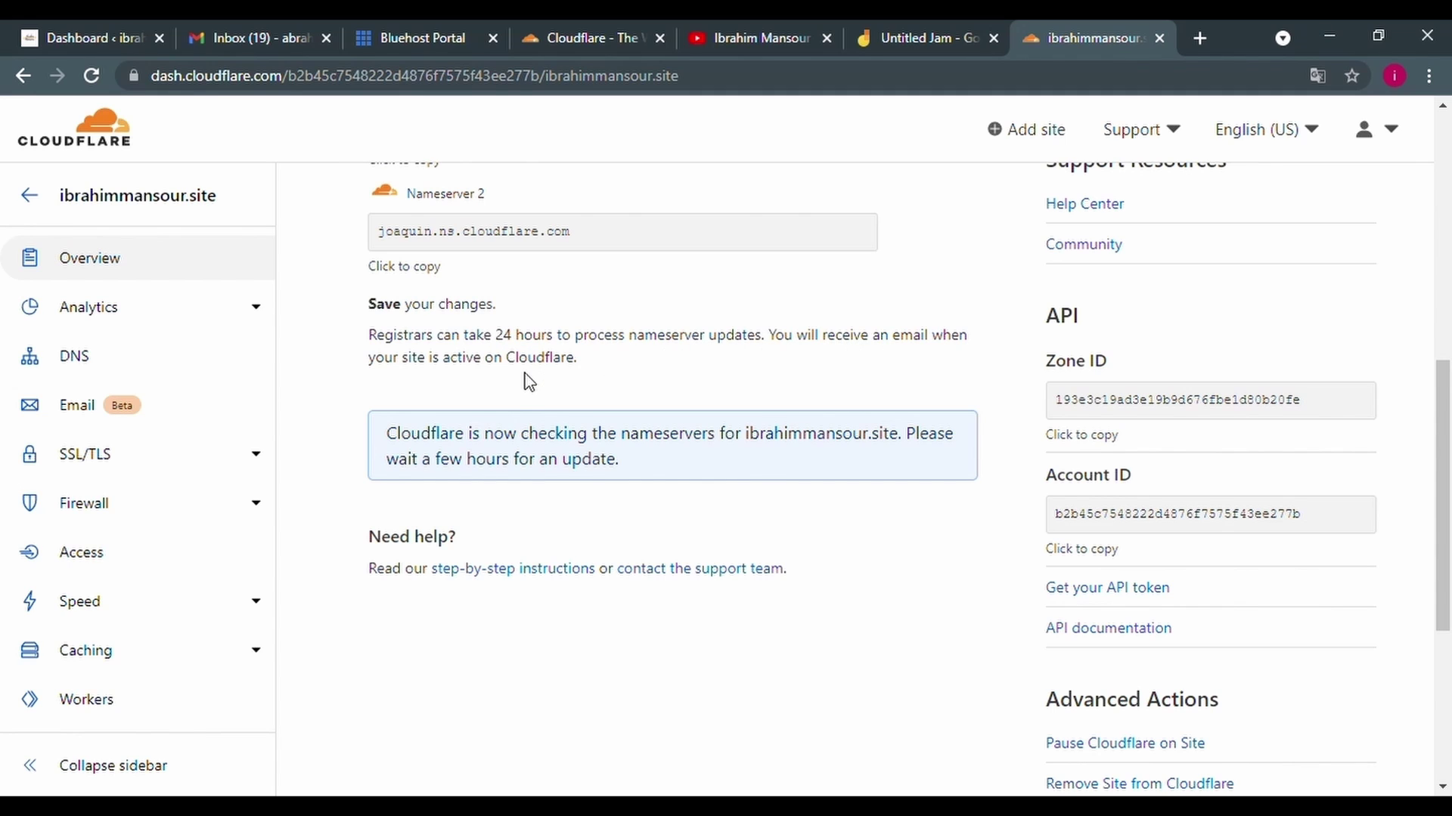
double_click(461, 358)
scroll(467, 378, "up", 8)
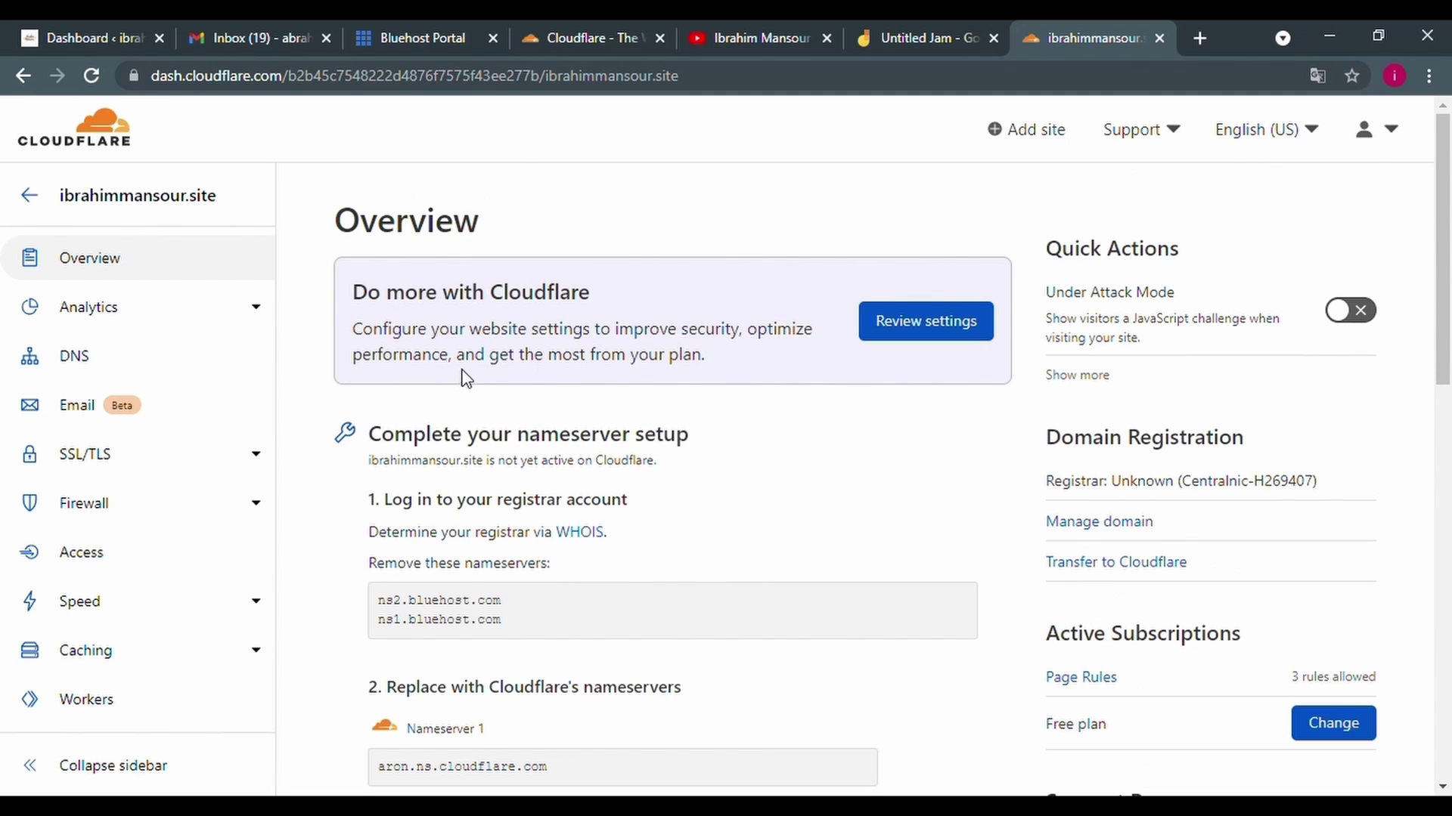
left_click(95, 80)
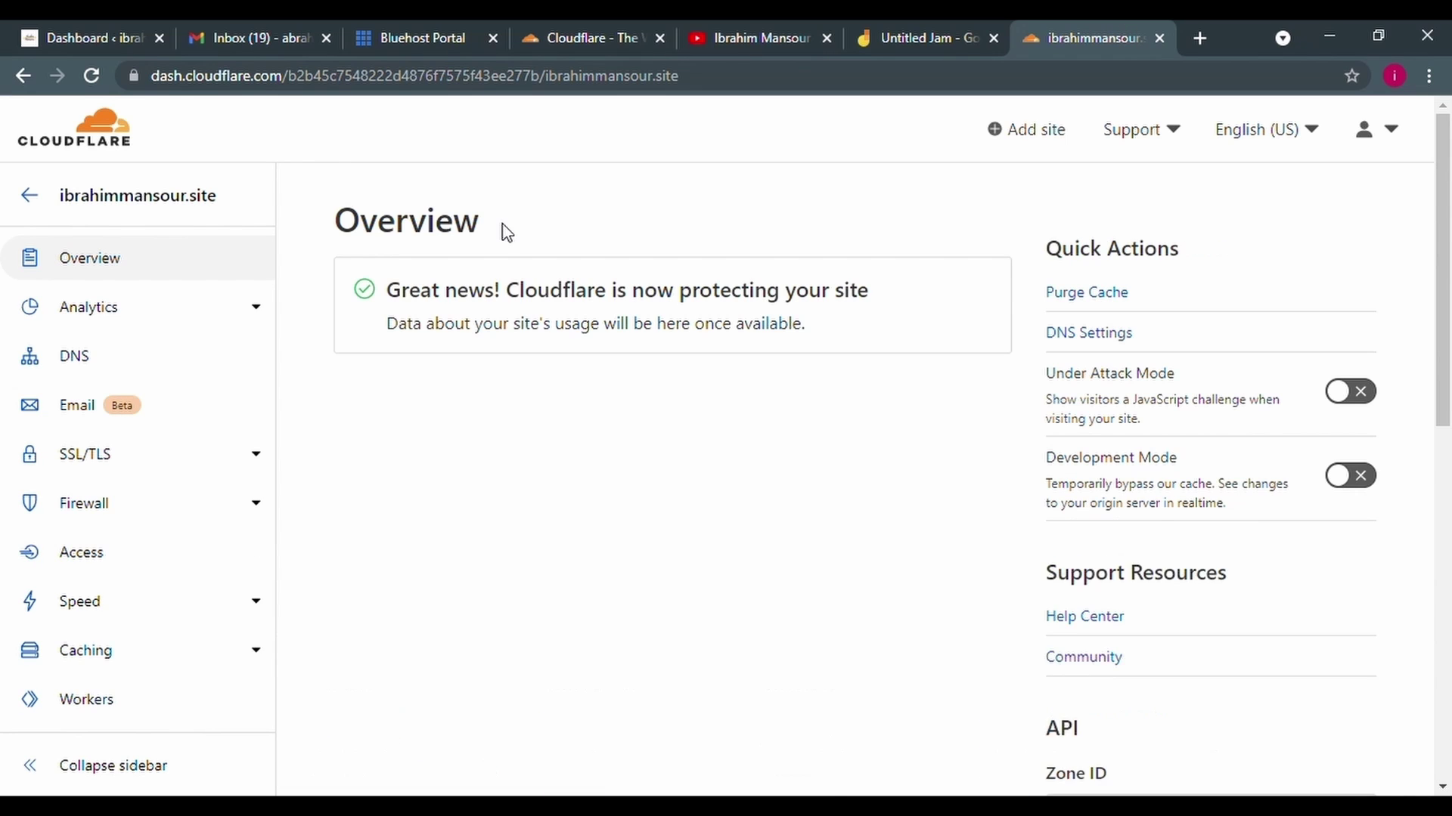
left_click_drag(388, 294, 877, 305)
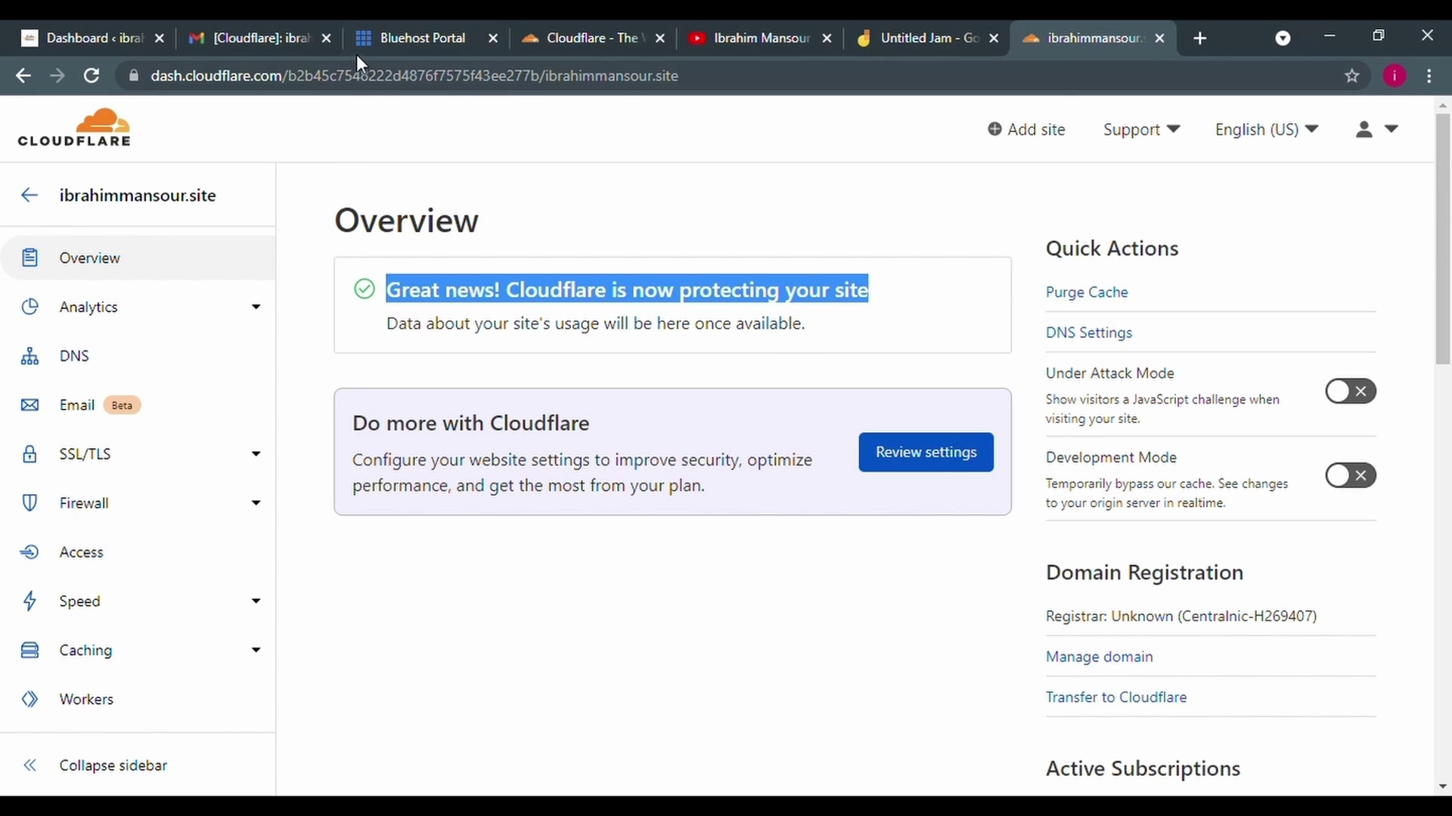
Switch to Gmail to read Cloudflare's site activation email, and return to the Cloudflare dashboard
left_click(303, 23)
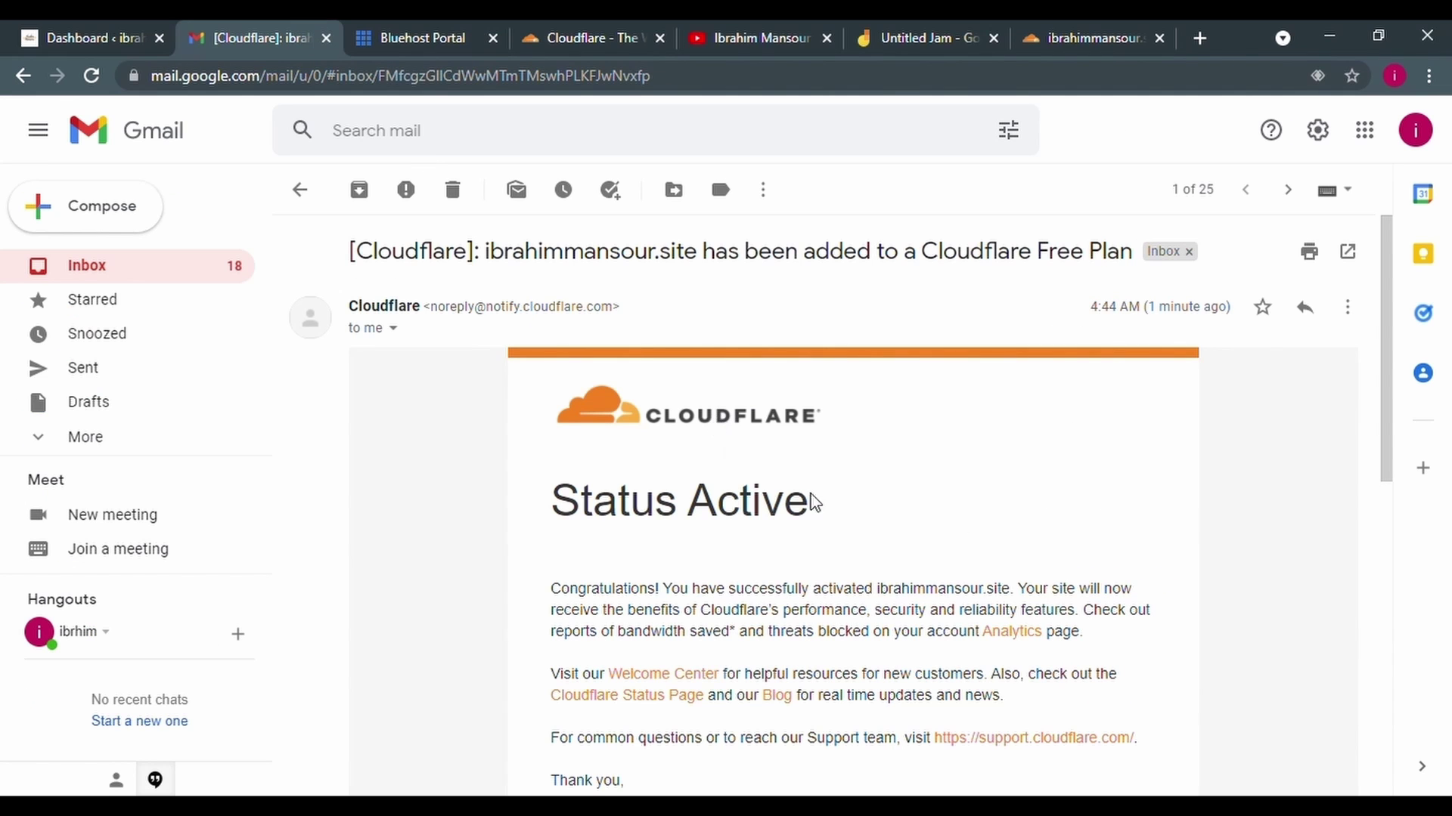
mouse_move(1391, 404)
left_mouse_down()
mouse_move(1419, 612)
mouse_move(1416, 463)
mouse_move(1378, 413)
left_mouse_up()
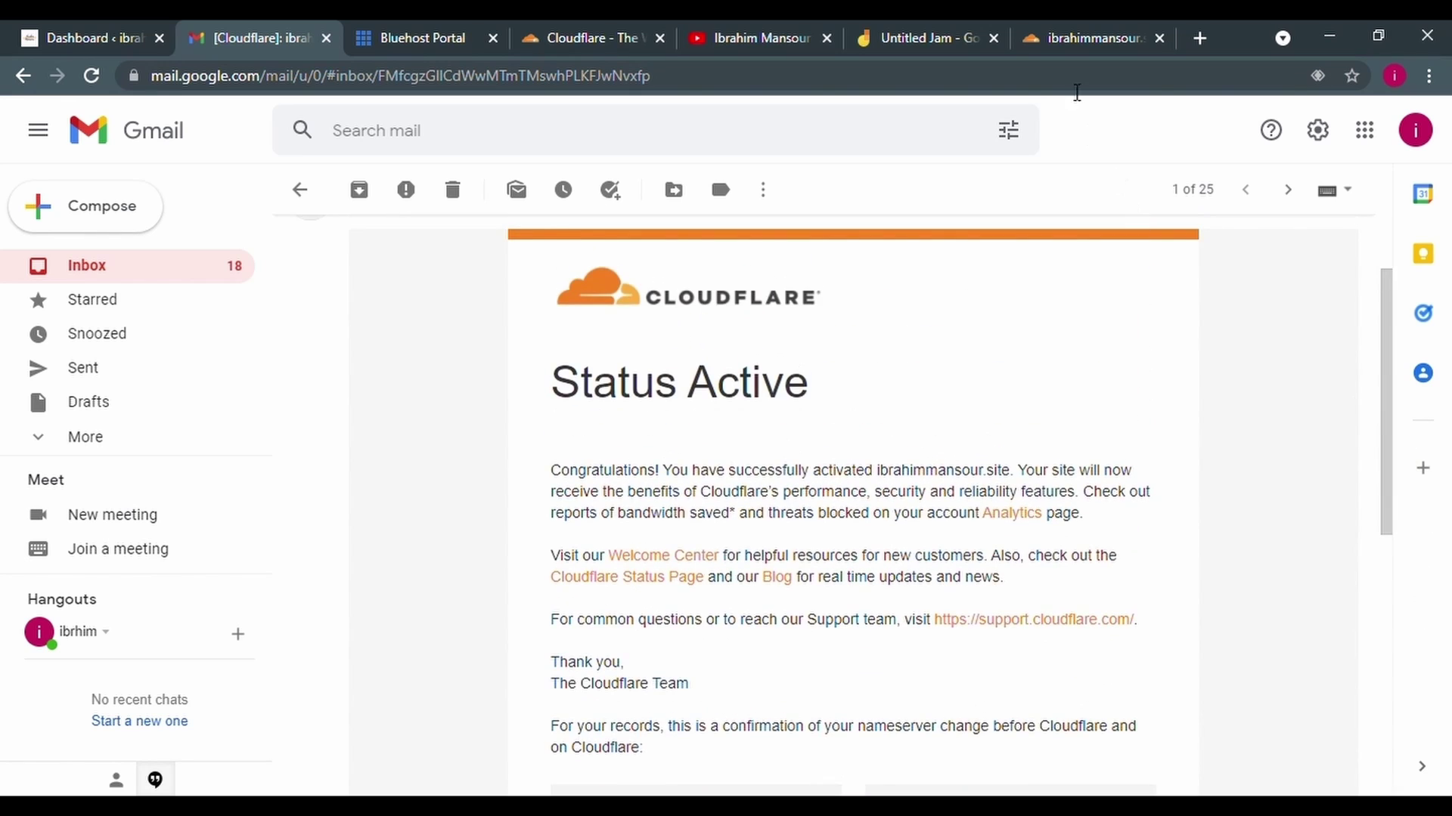
left_click(1059, 42)
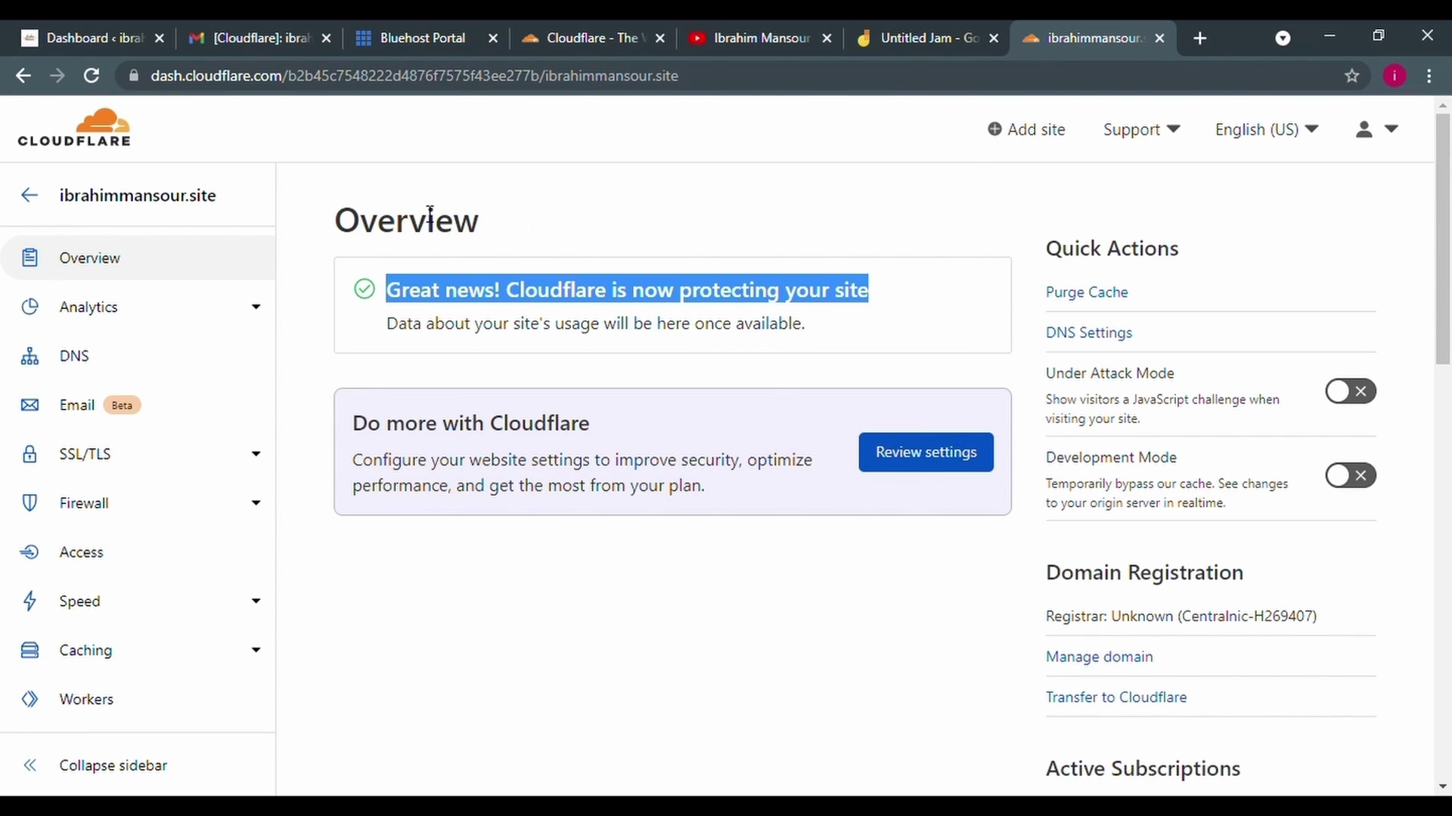
Check the site's status in the account's website list and reopen its overview to review the protection status
left_click(39, 201)
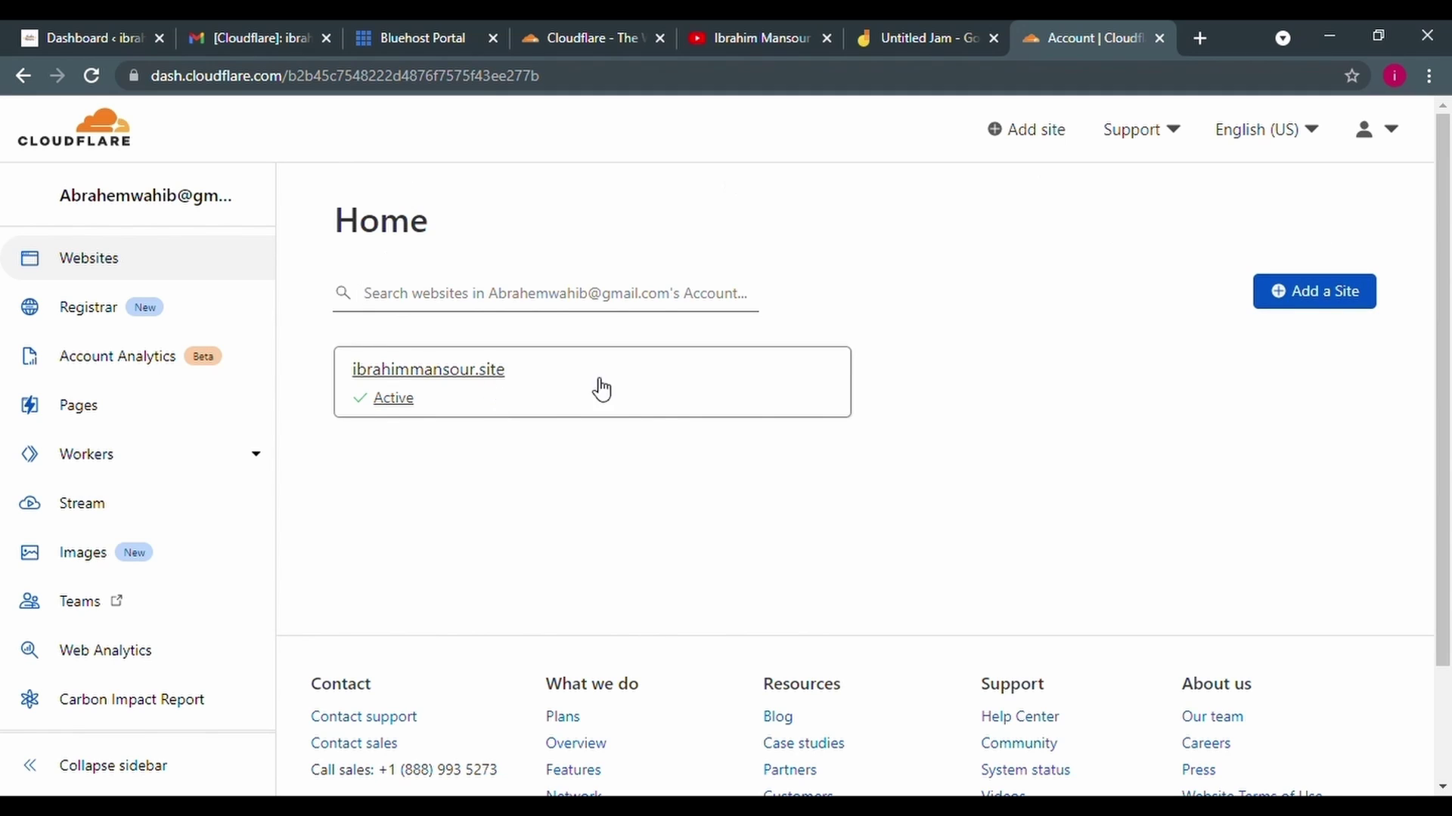
scroll(883, 237, "down", 2)
scroll(883, 236, "up", 2)
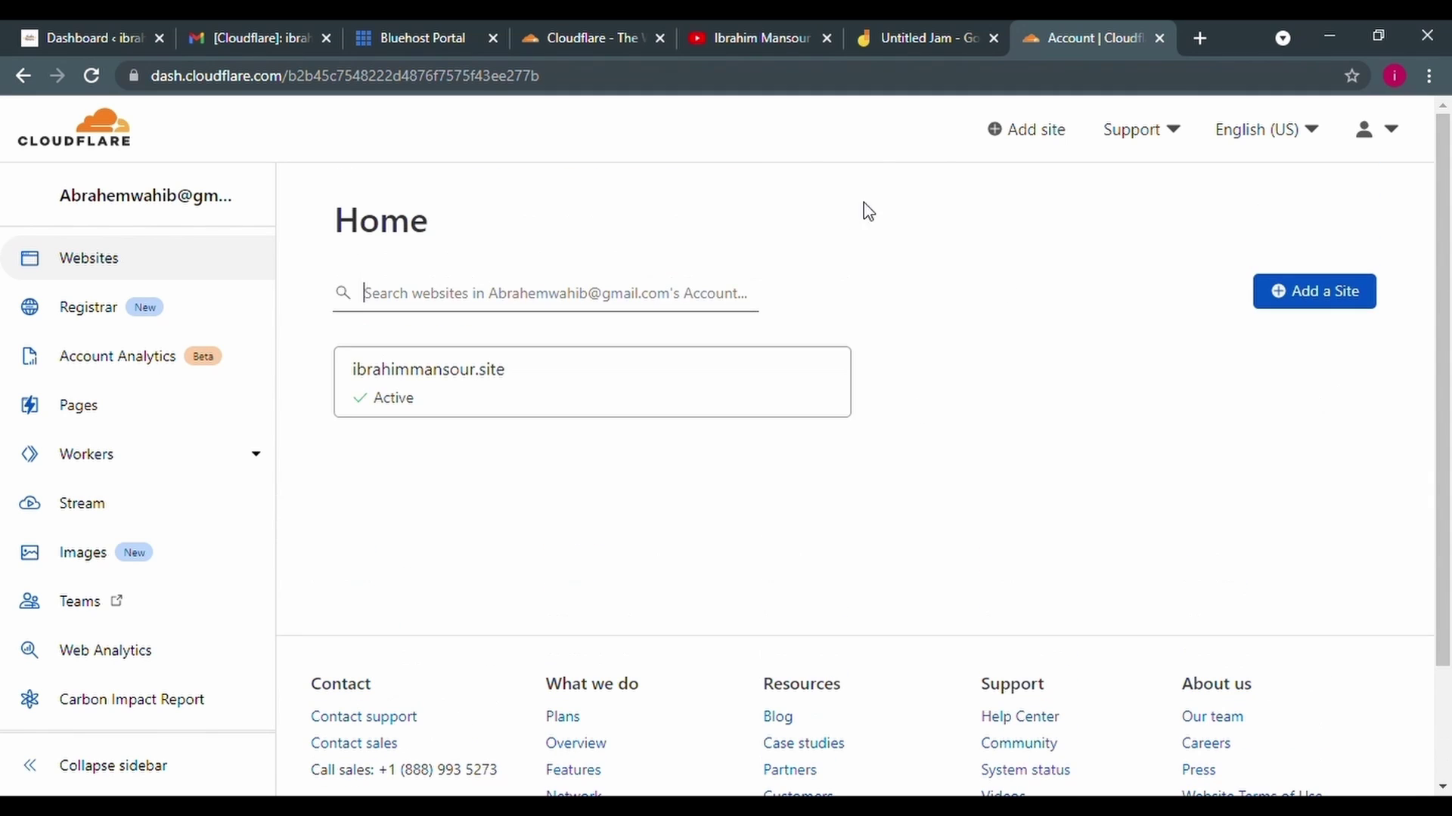
left_click(440, 400)
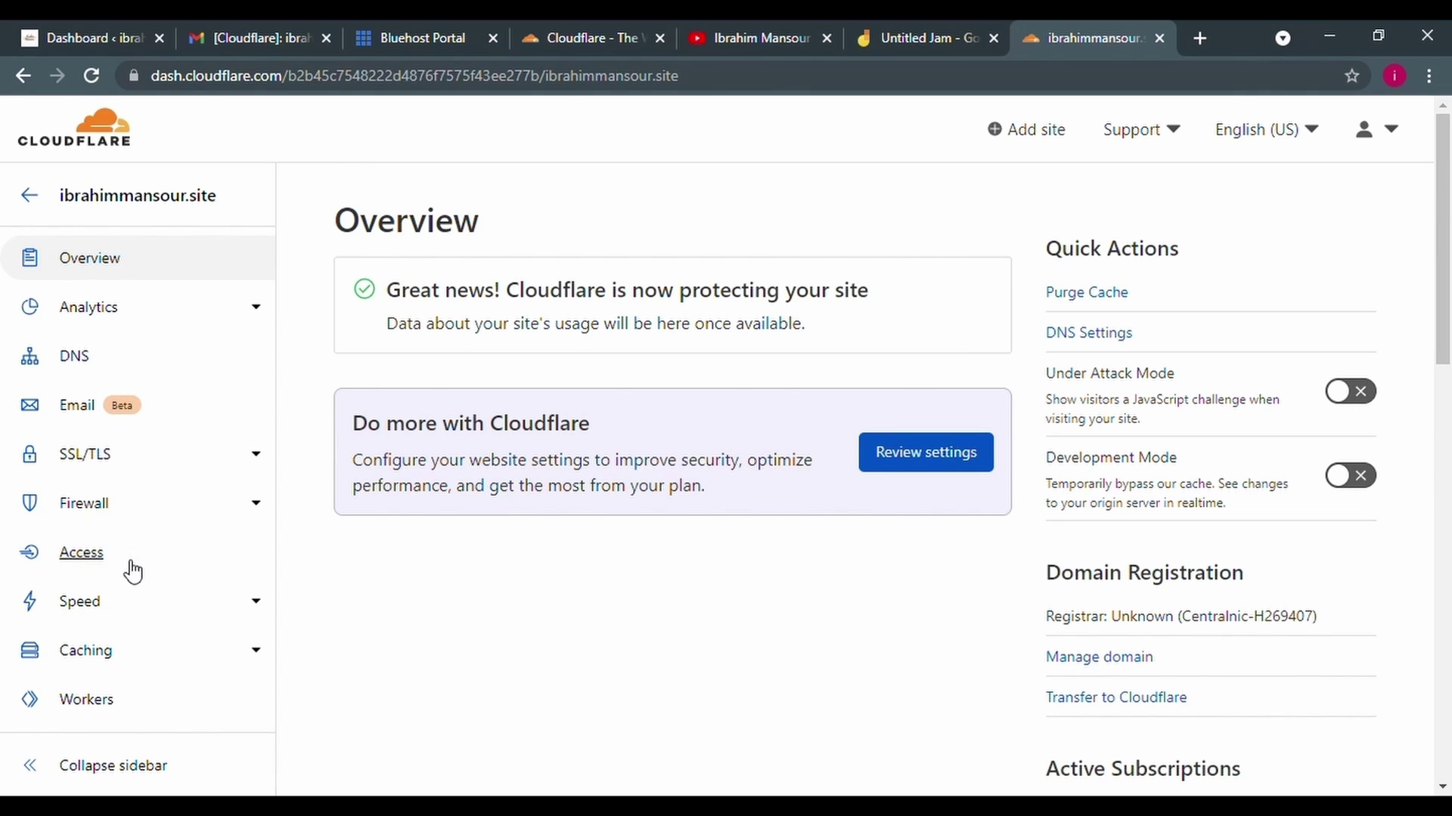
scroll(133, 570, "down", 5)
scroll(132, 571, "up", 5)
left_click_drag(400, 297, 861, 296)
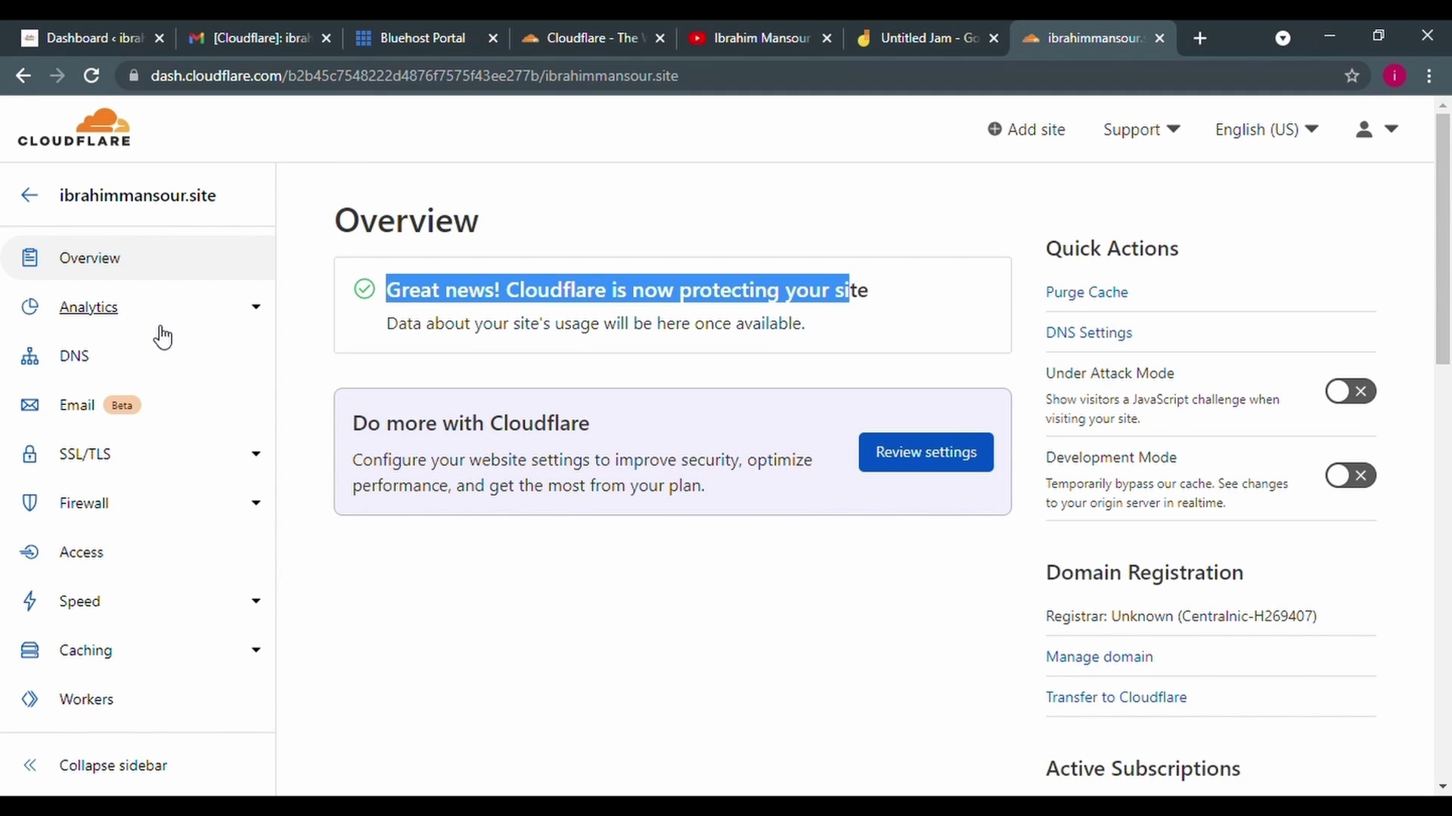
Review the site's traffic analytics, including cached and uncached requests, and the DNS page down to the assigned Cloudflare nameservers
left_click(92, 313)
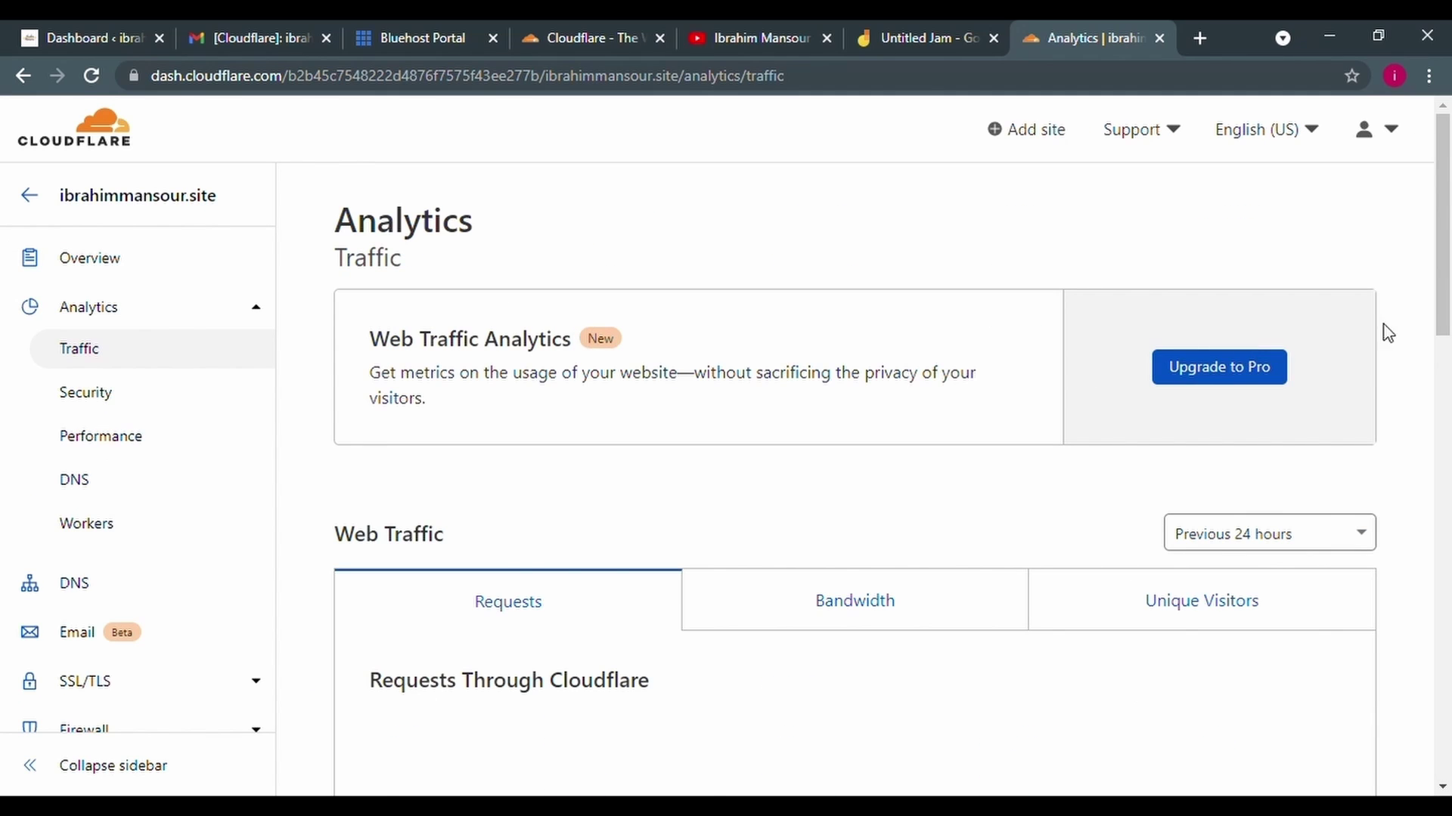
scroll(1064, 479, "down", 4)
left_click_drag(1066, 481, 923, 447)
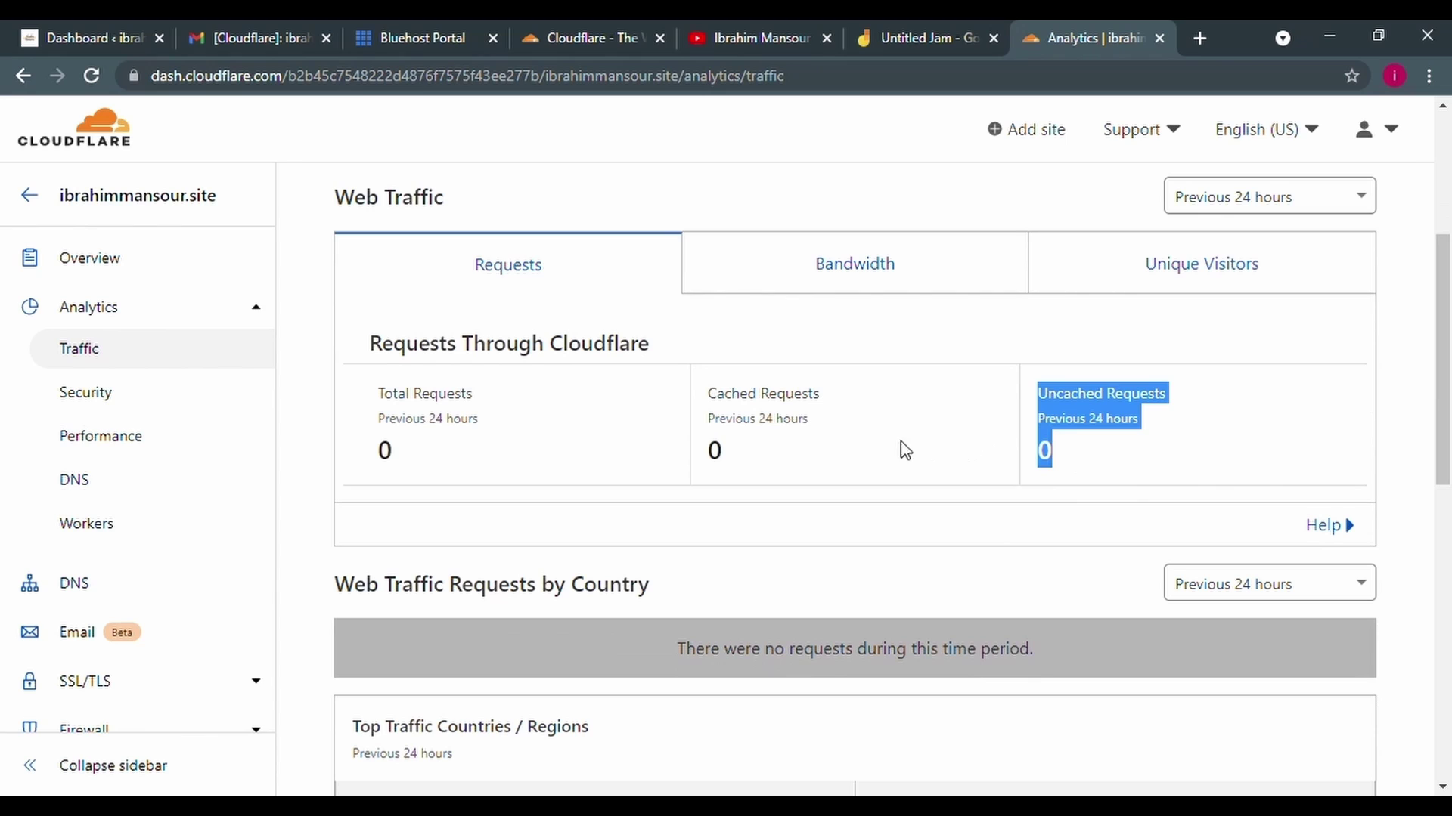
left_click(406, 458)
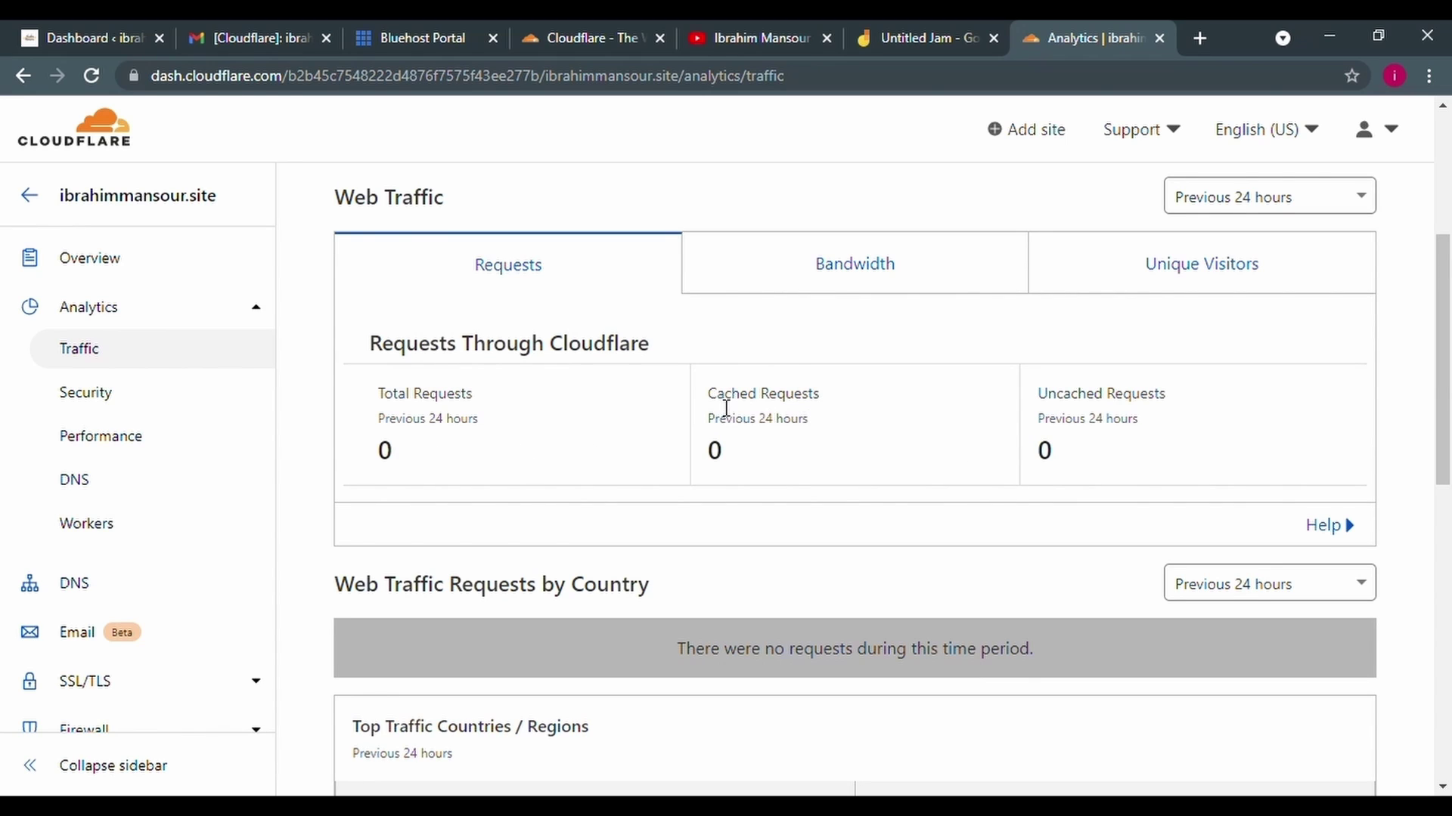
left_click_drag(709, 400, 777, 401)
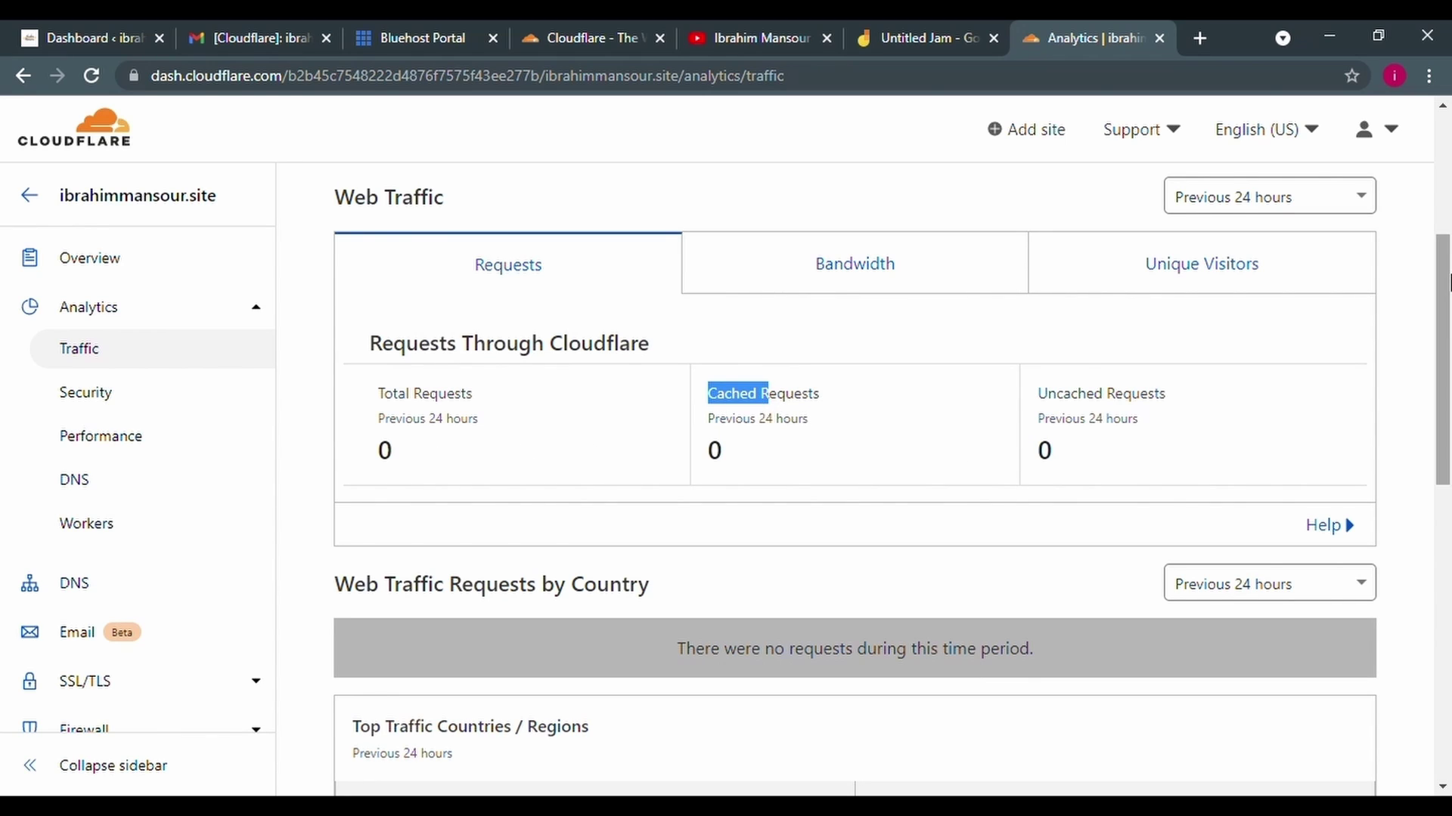
scroll(1444, 480, "down", 5)
scroll(1444, 480, "down", 1)
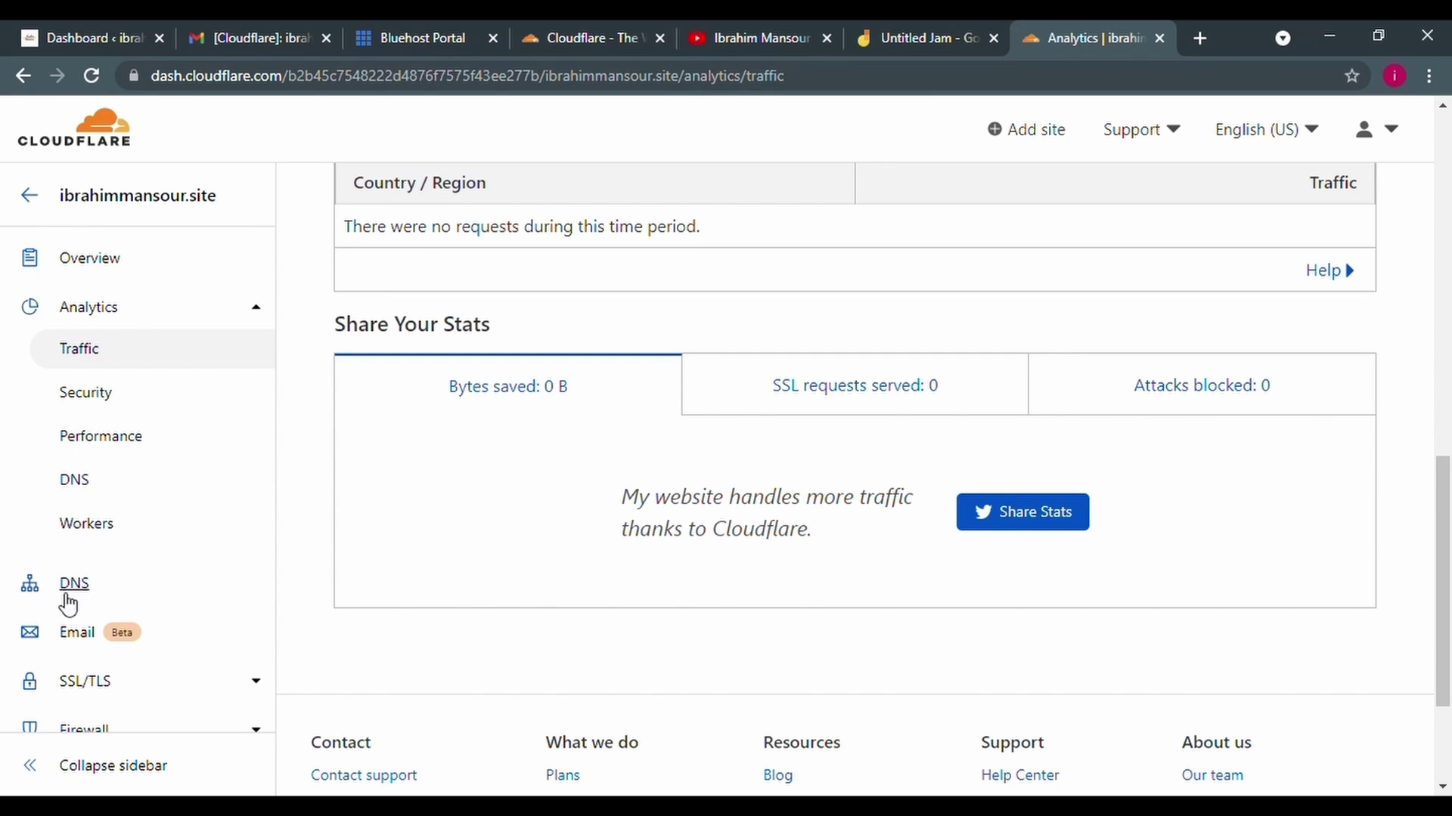
left_click(97, 601)
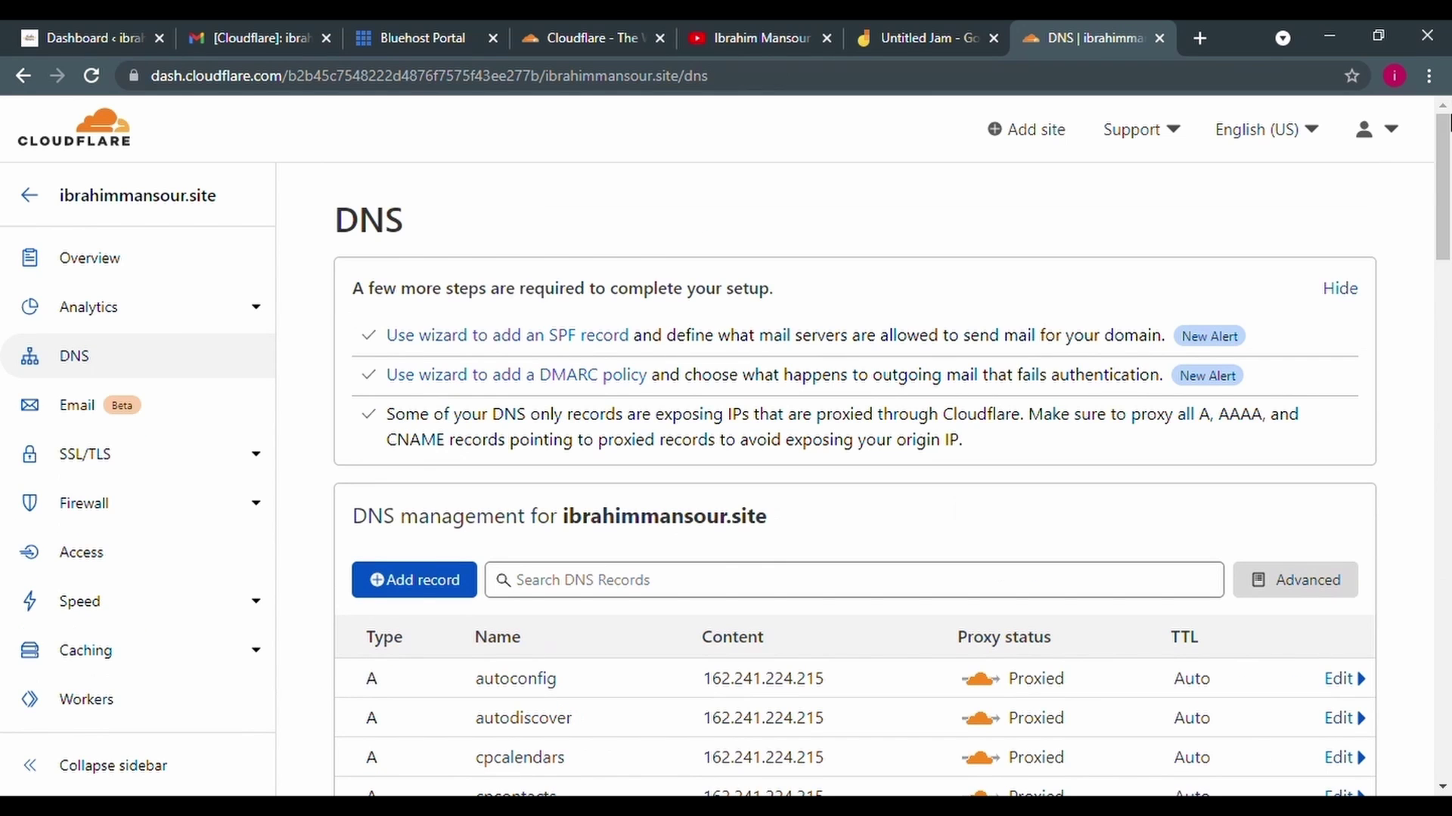
left_click_drag(1444, 155, 1448, 450)
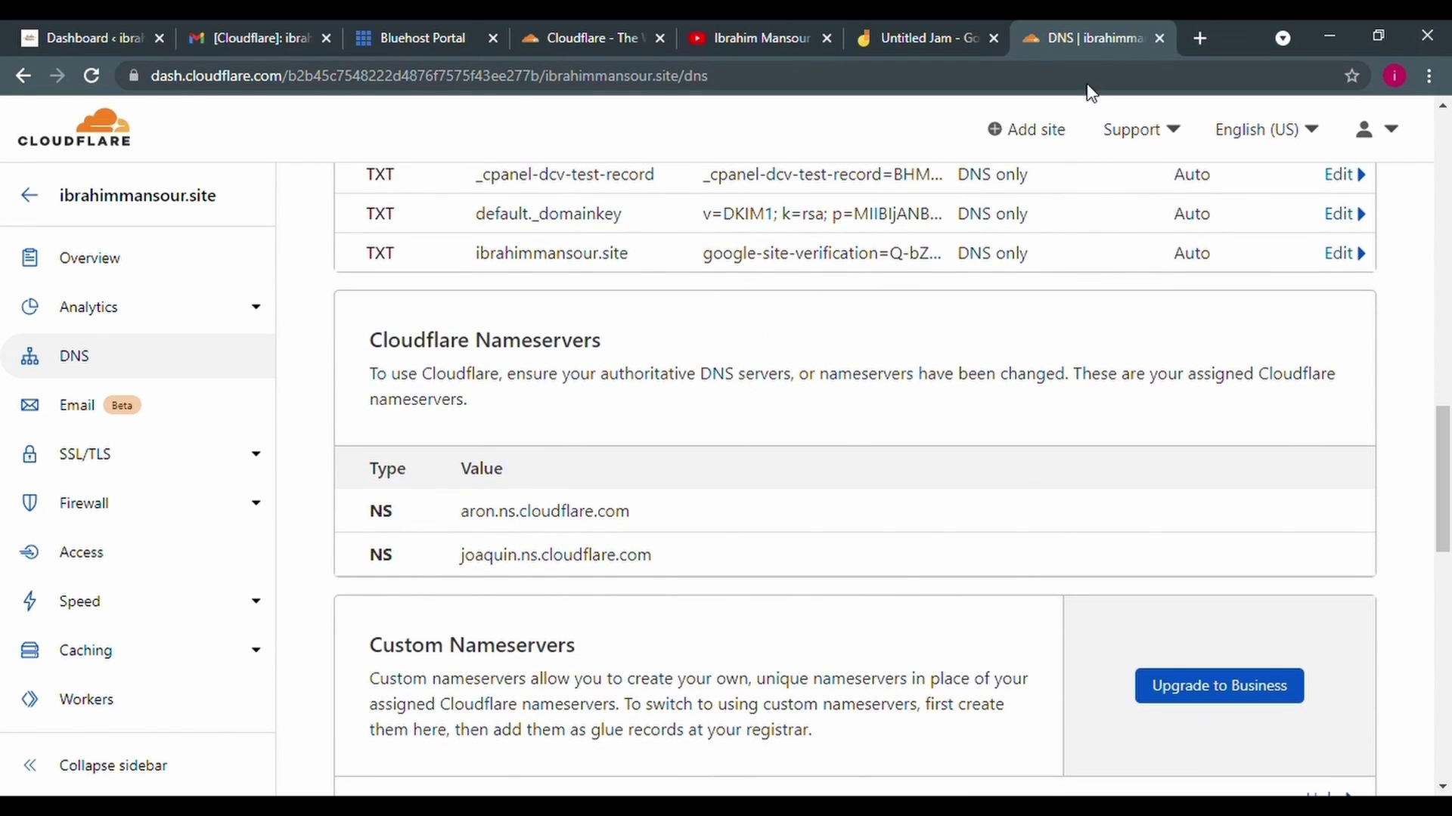
Search the web for "dnscheker" in a new browser tab and open the DNS Checker site, dnschecker.org
left_click(1209, 24)
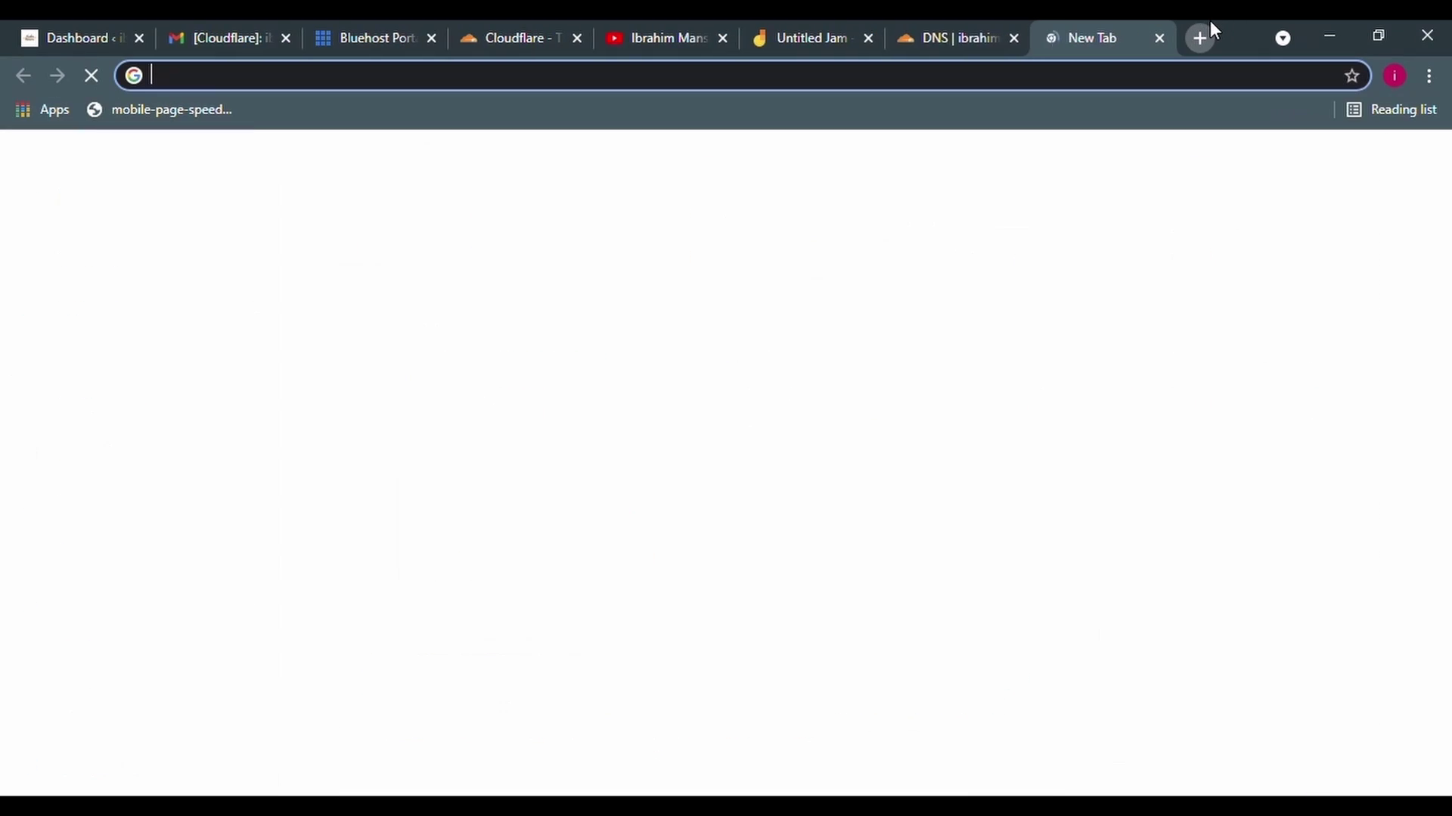
type("dns")
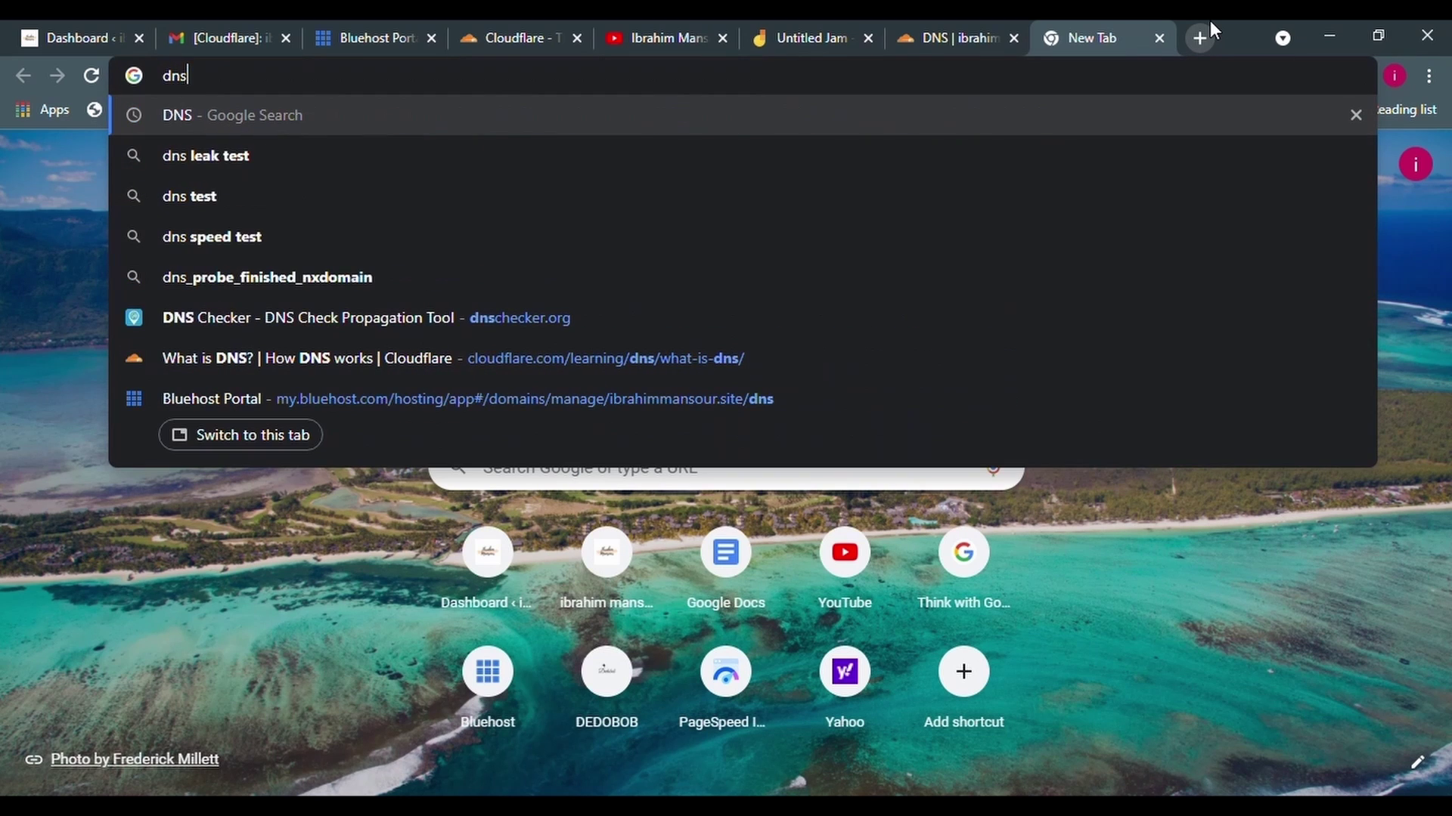
type("cheker")
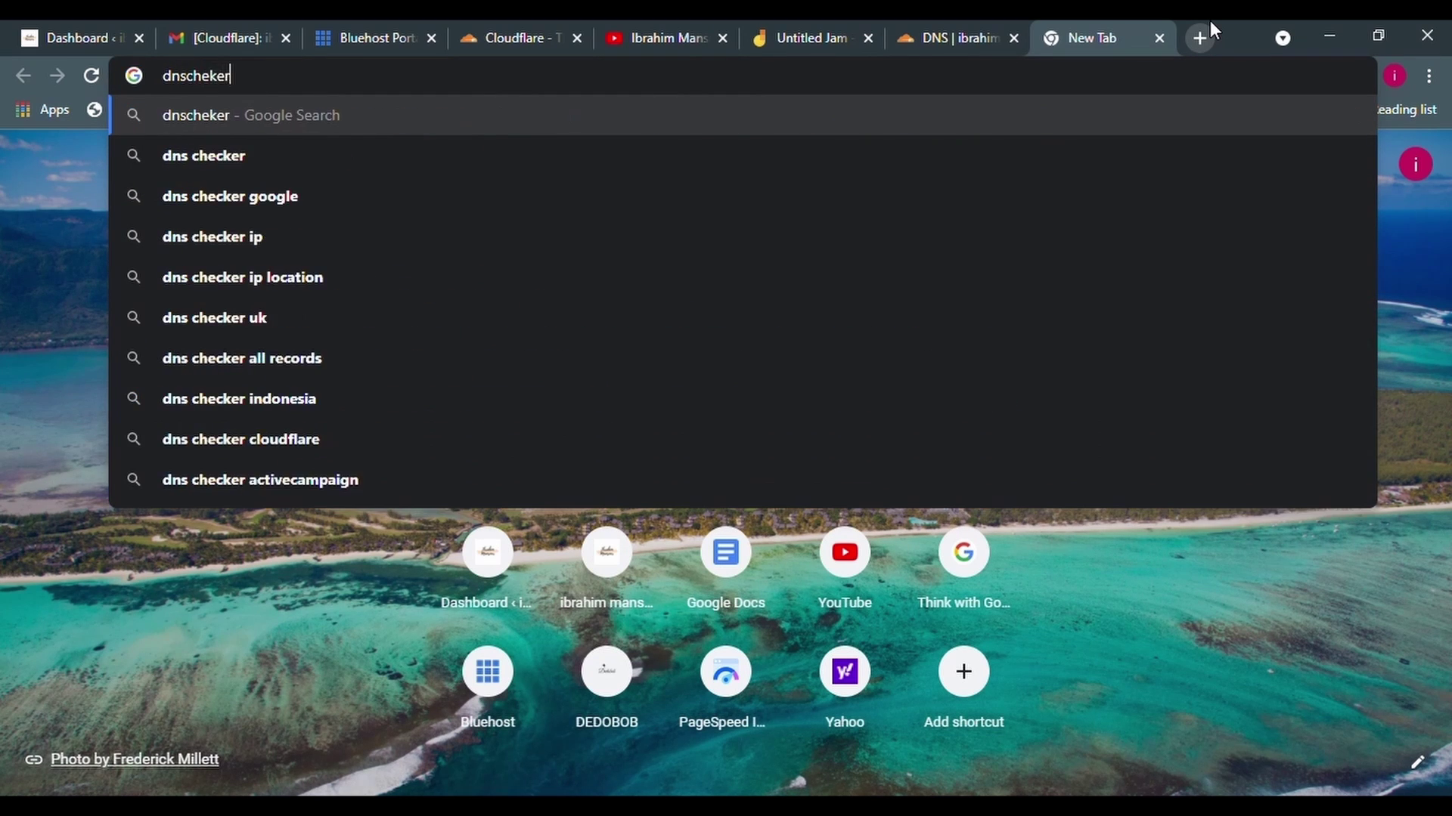
key("Return")
left_click(441, 412)
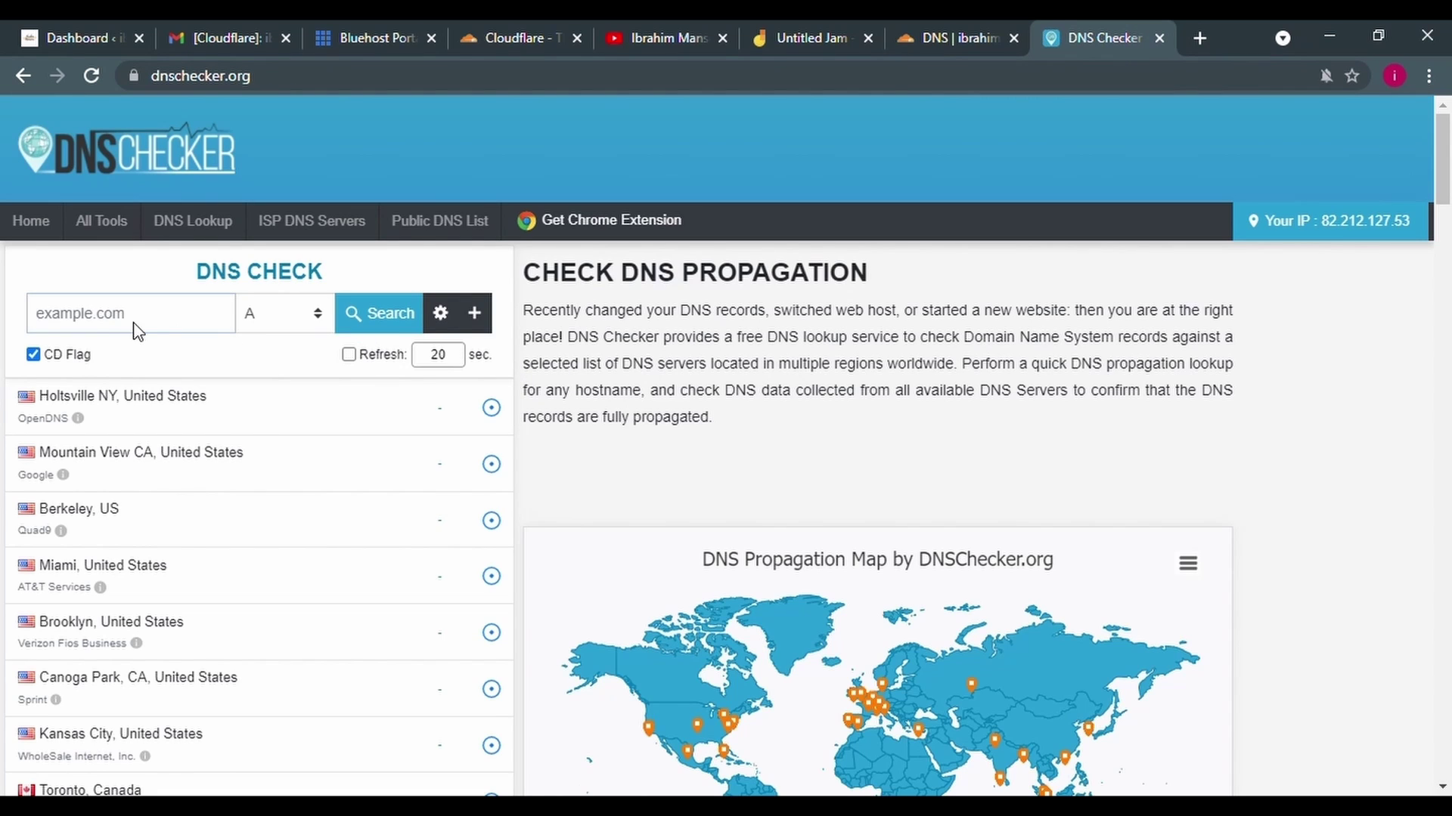
Run a DNS propagation lookup of the A records for the WordPress site's domain
type("ibrahim")
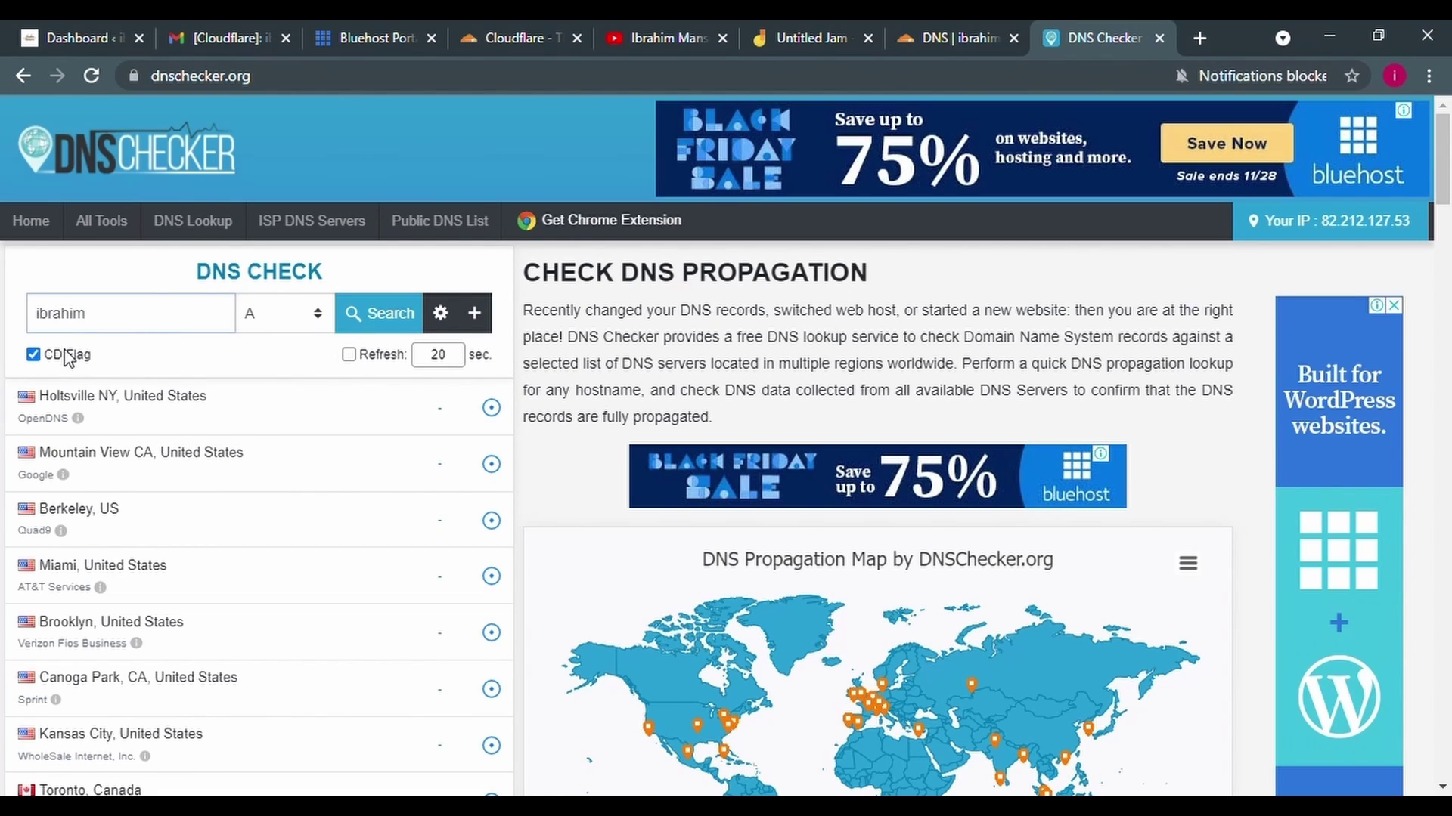
left_click(65, 350)
left_click(356, 318)
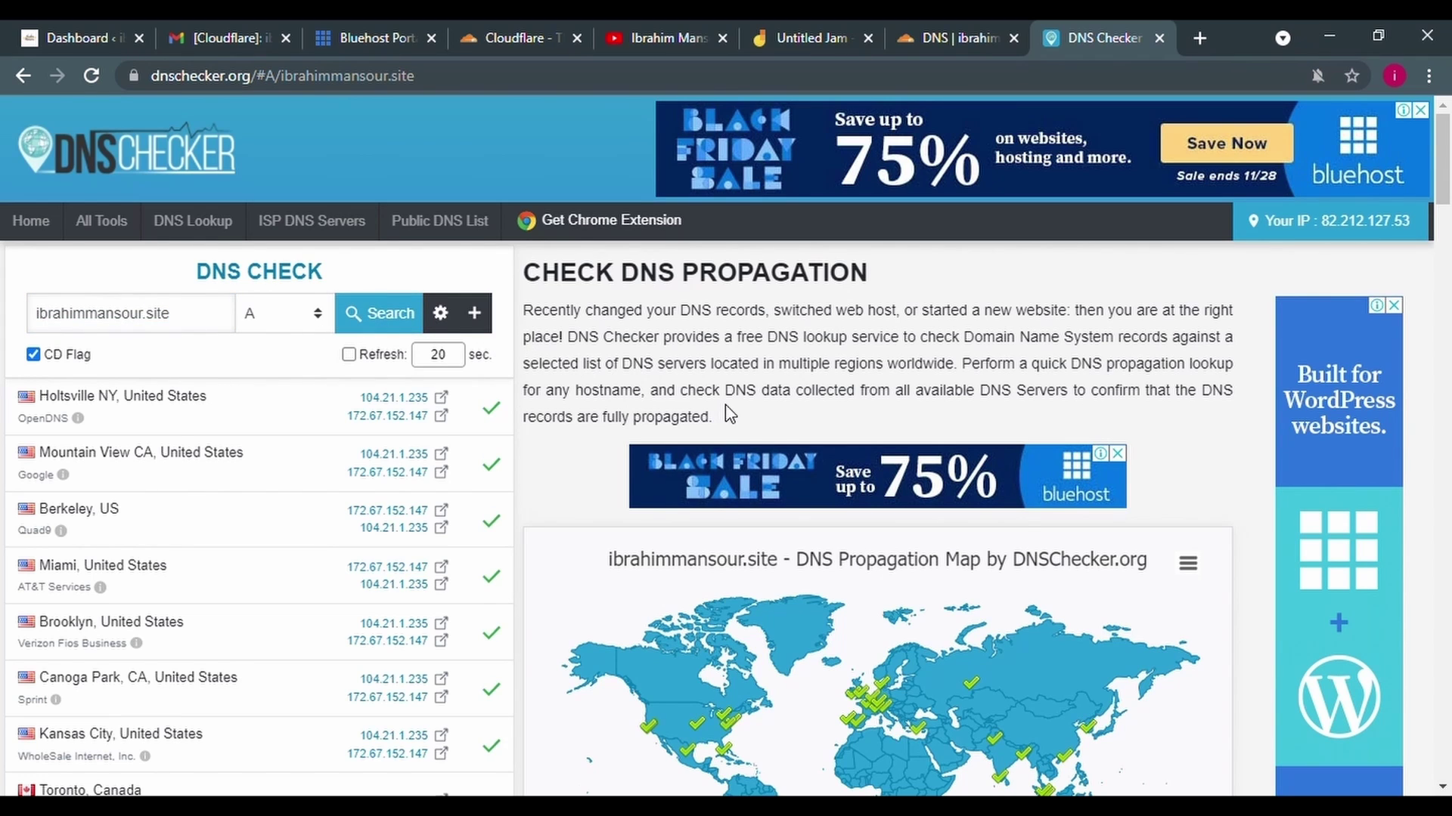
Inspect the DNS propagation map's results for locations in the United States, South Africa and Australia
left_click_drag(1445, 173, 1448, 208)
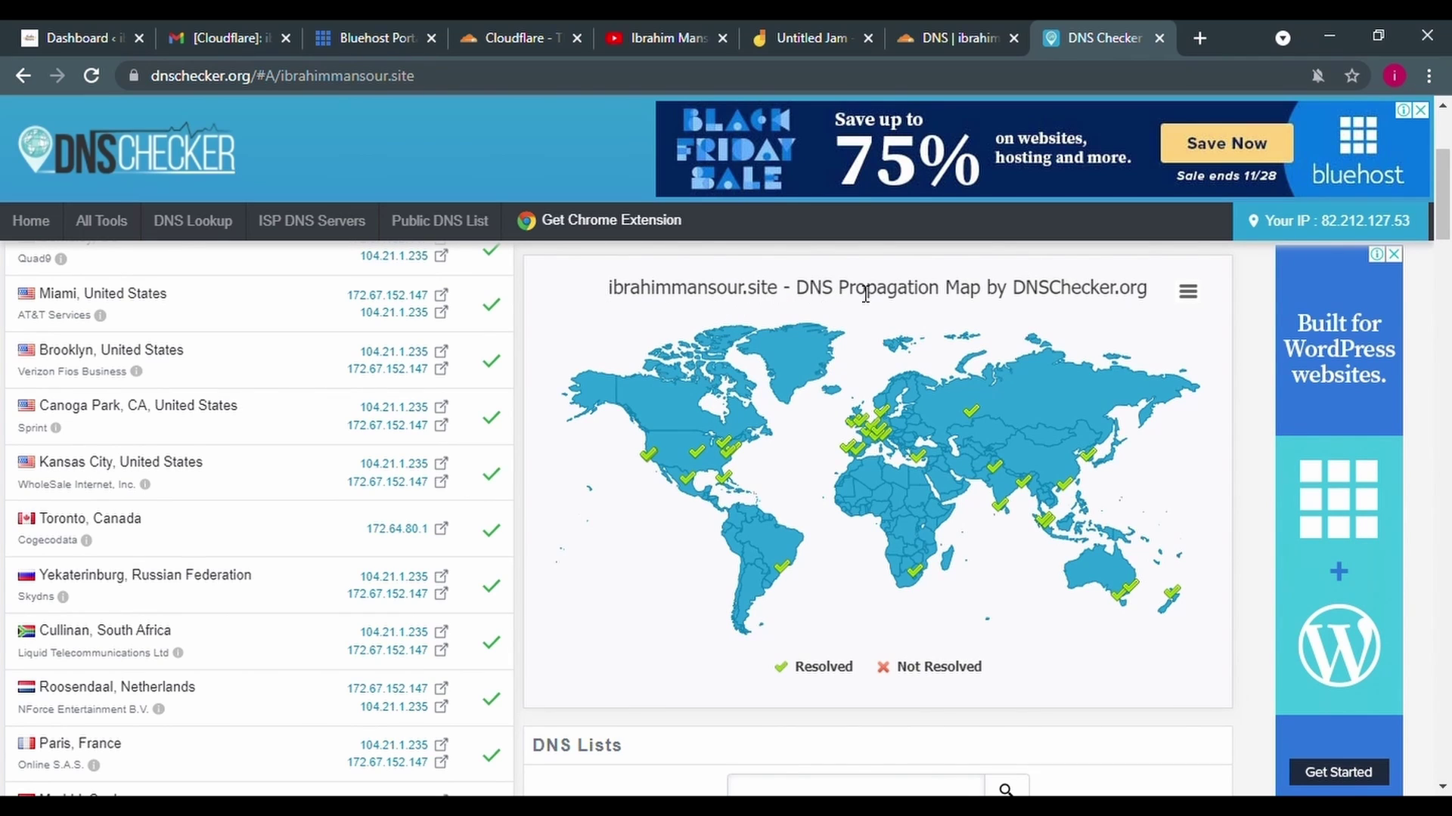
mouse_move(676, 466)
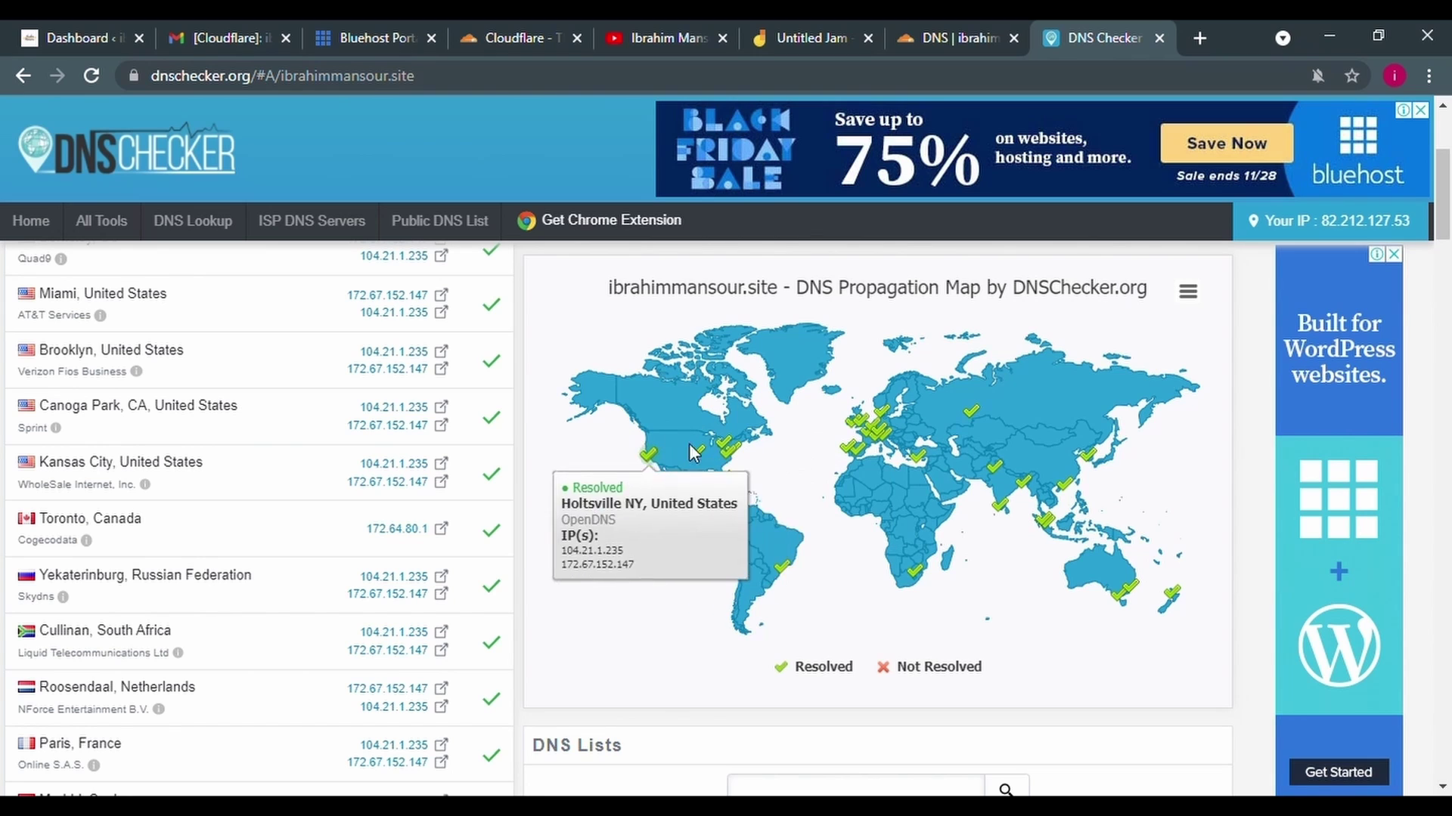
mouse_move(867, 584)
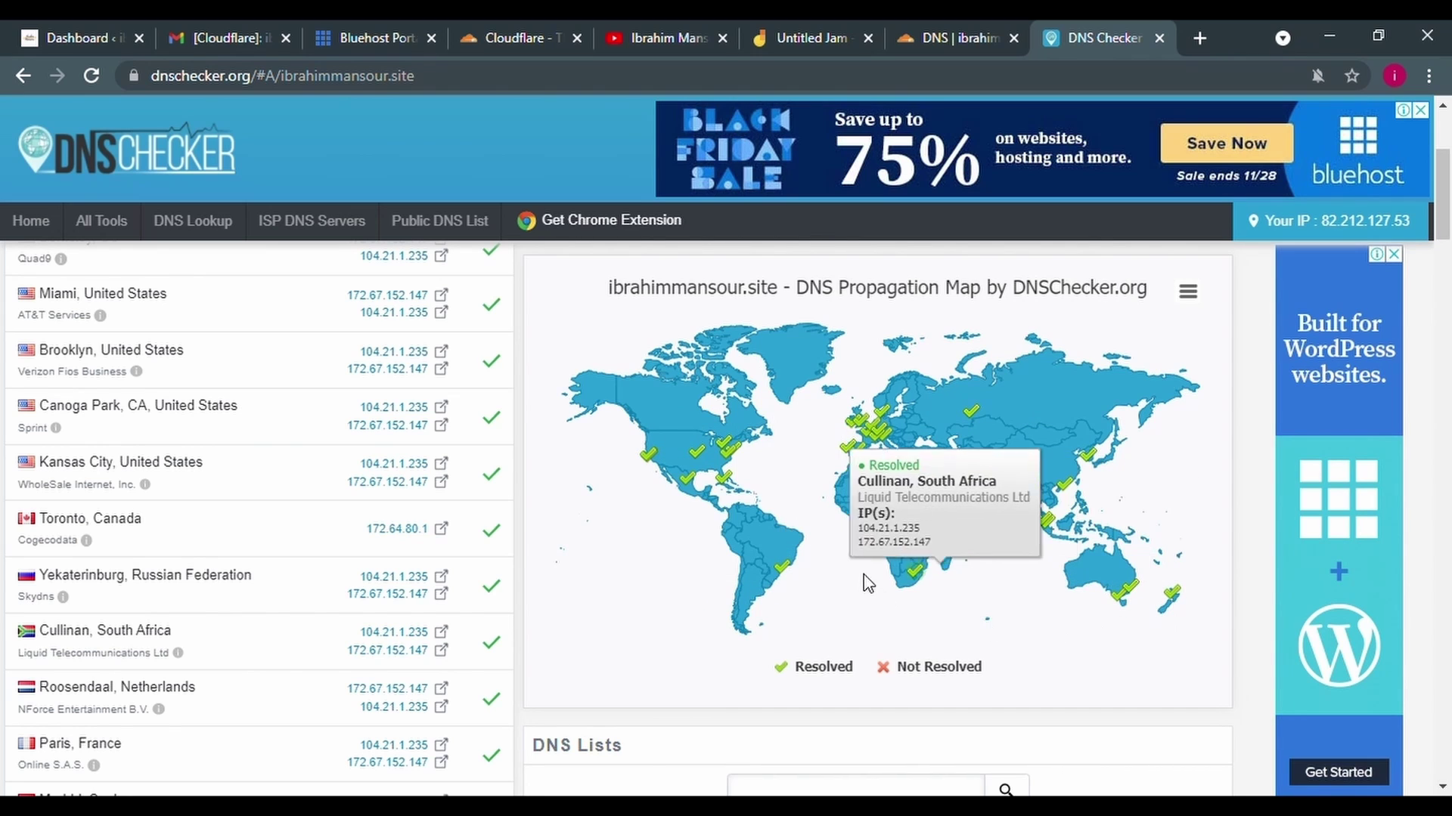
mouse_move(1134, 621)
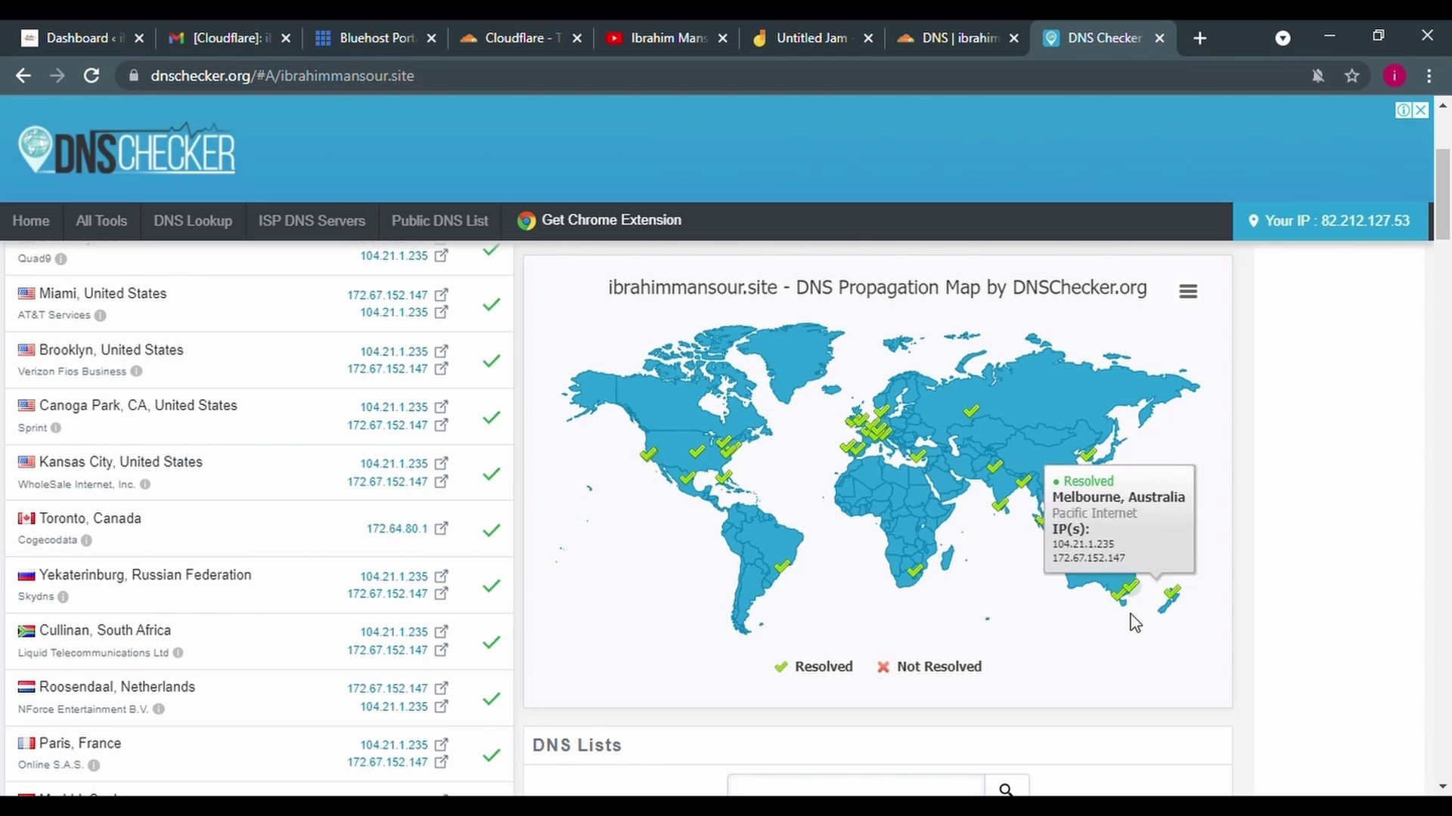
mouse_move(661, 406)
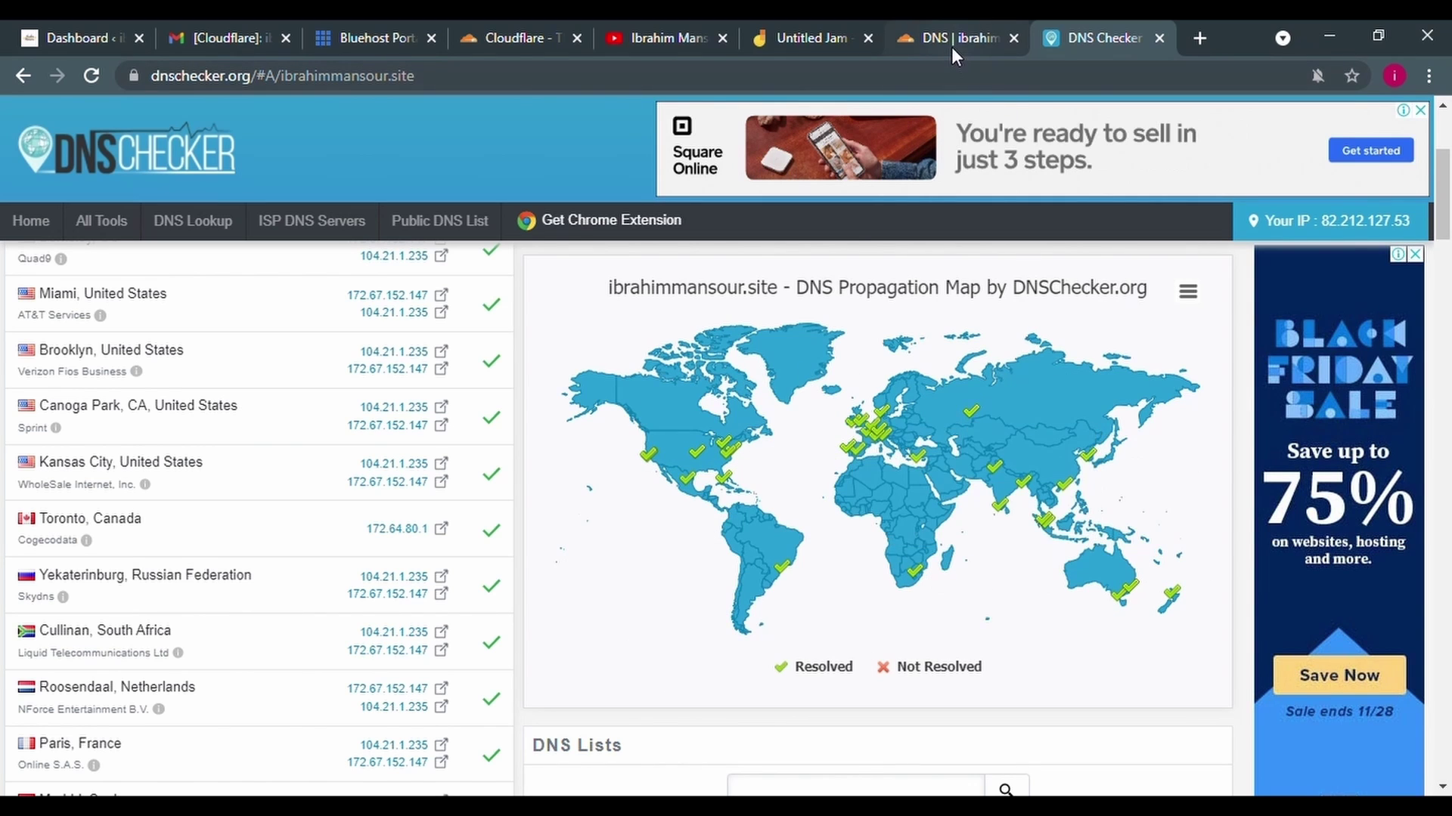
mouse_move(1084, 582)
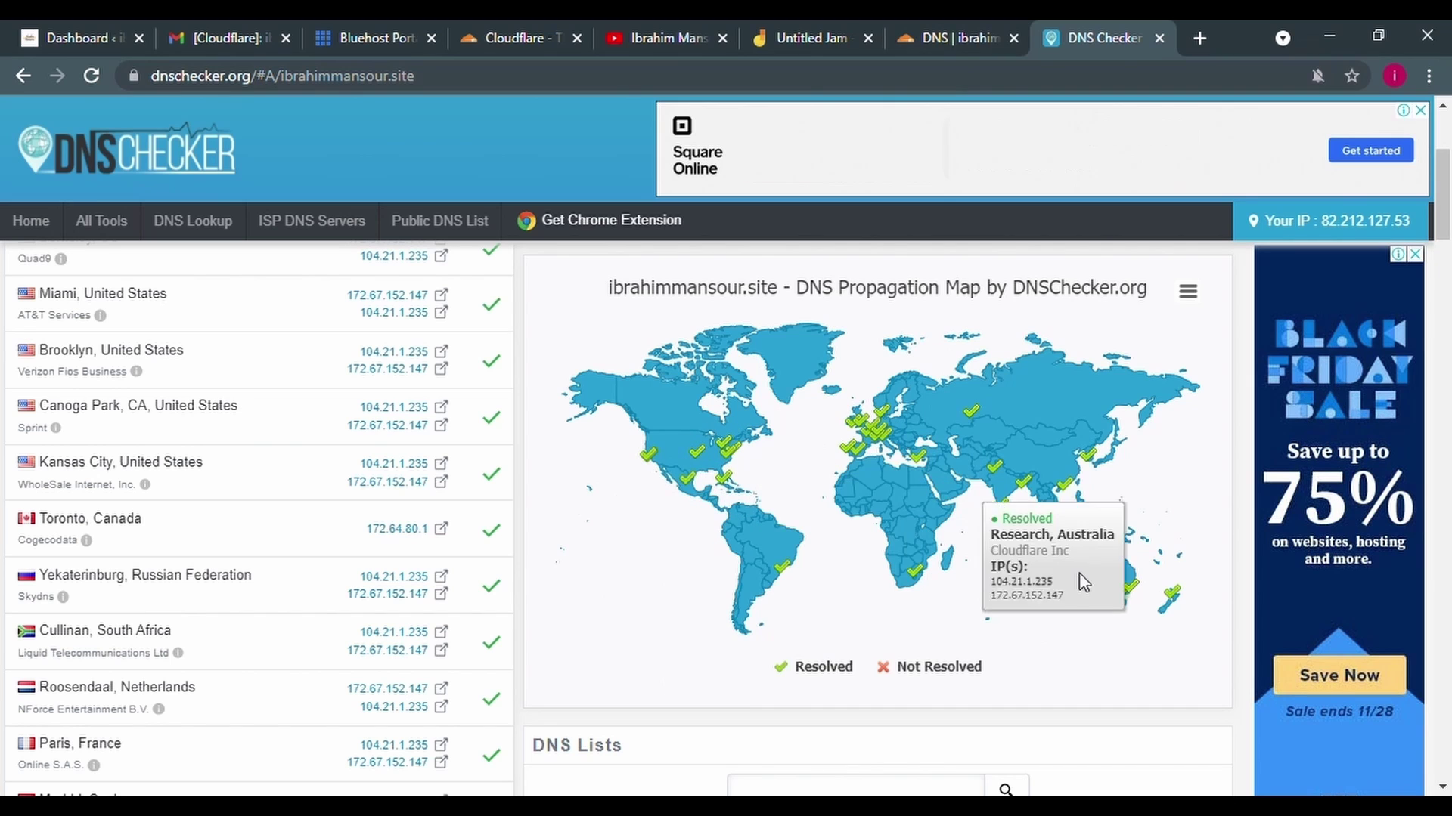
Return to the Cloudflare dashboard and review the SSL/TLS overview, including the encryption mode, the SSL/TLS Recommender and Traffic Served Over TLS
left_click(943, 27)
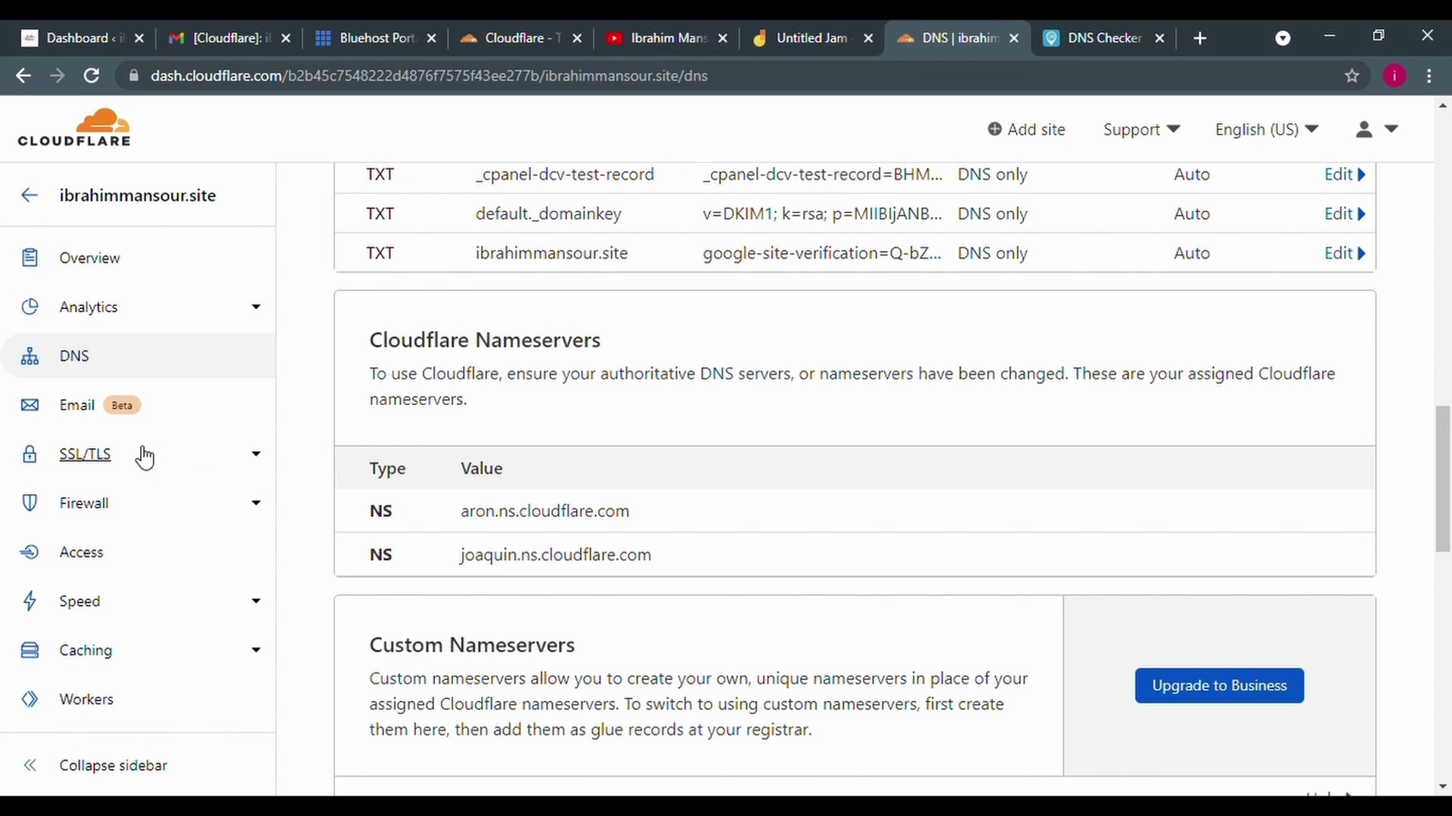
left_click(210, 466)
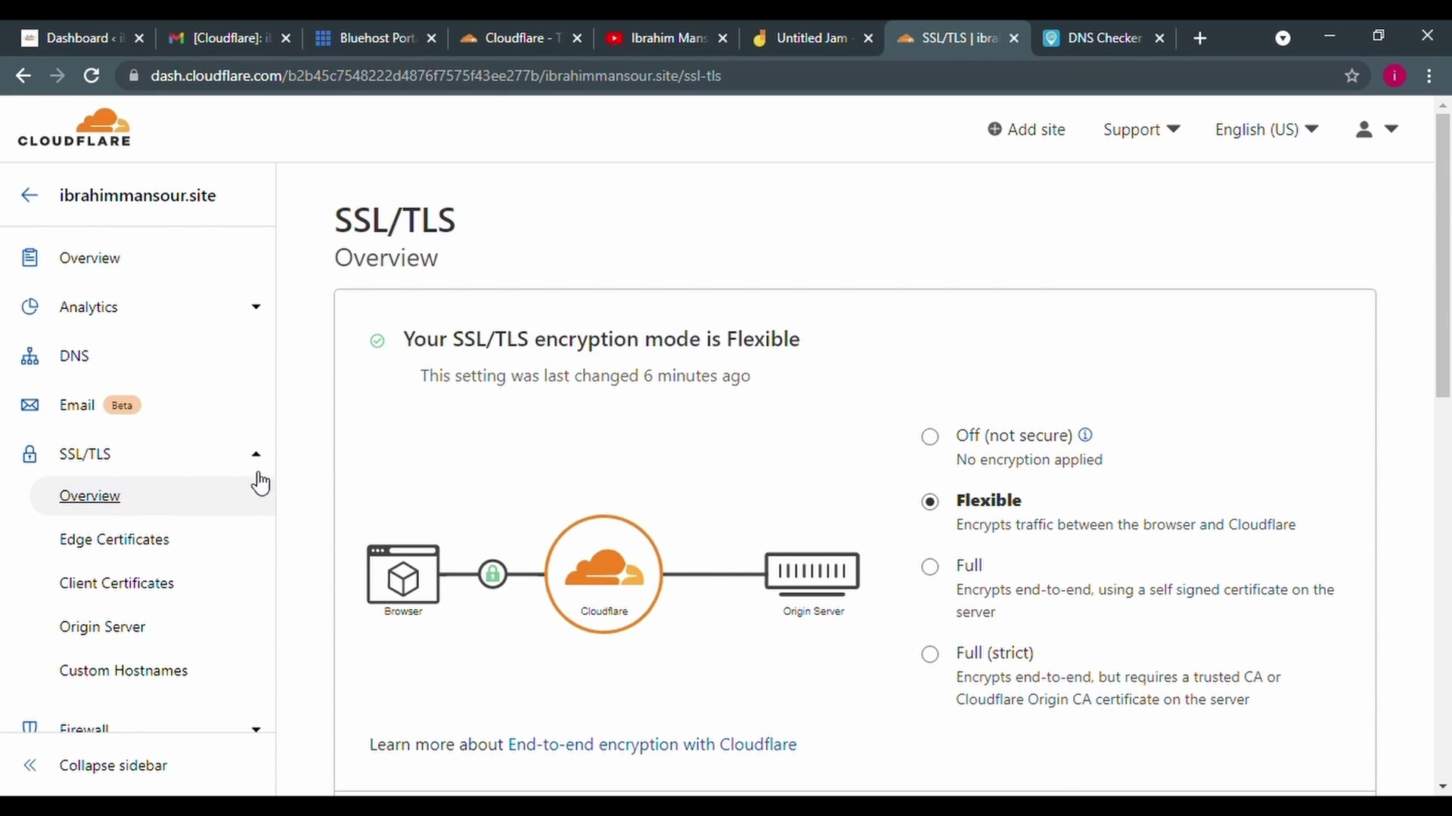
scroll(1449, 257, "down", 5)
left_click_drag(368, 500, 423, 501)
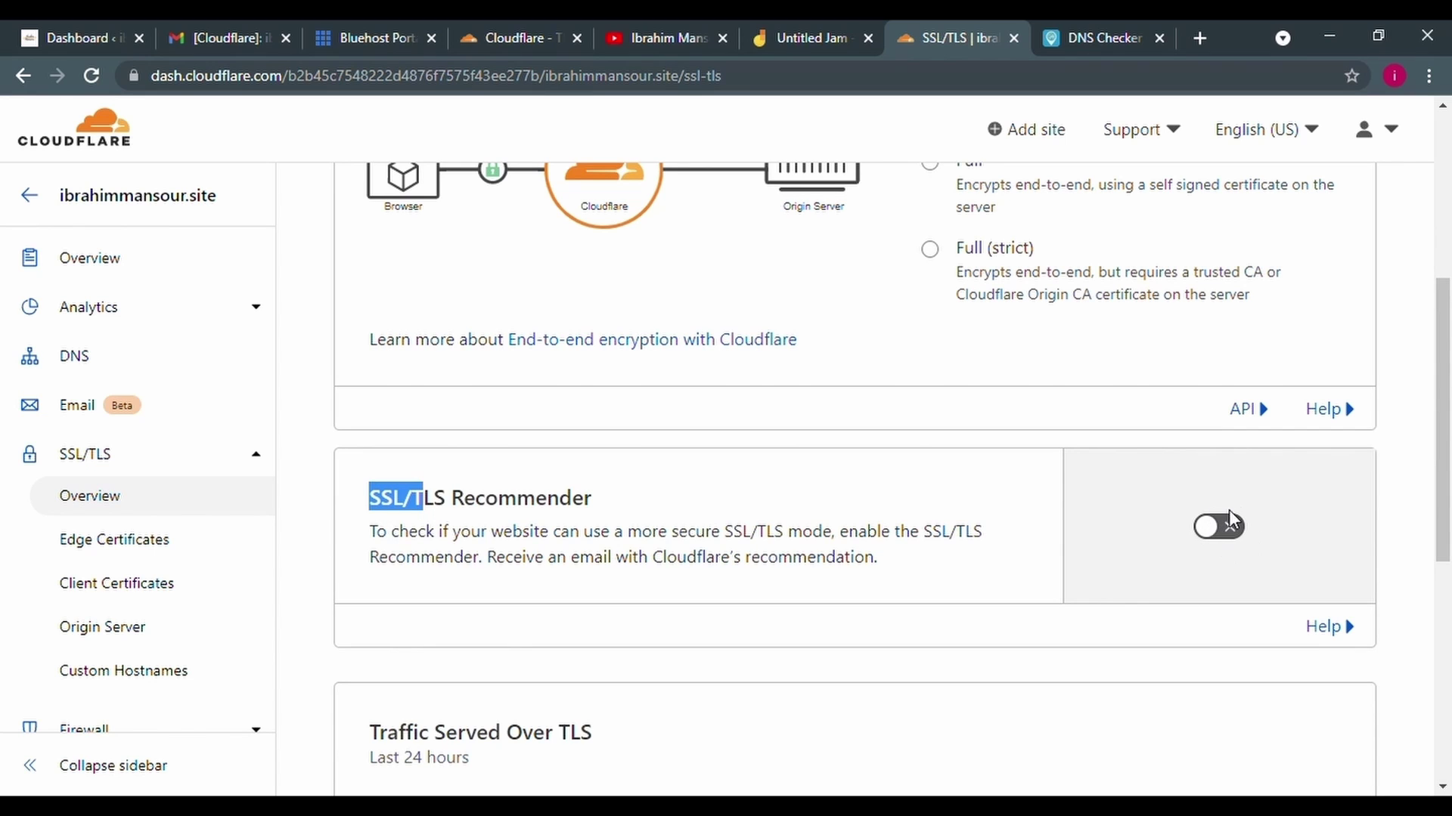
scroll(1447, 484, "down", 2)
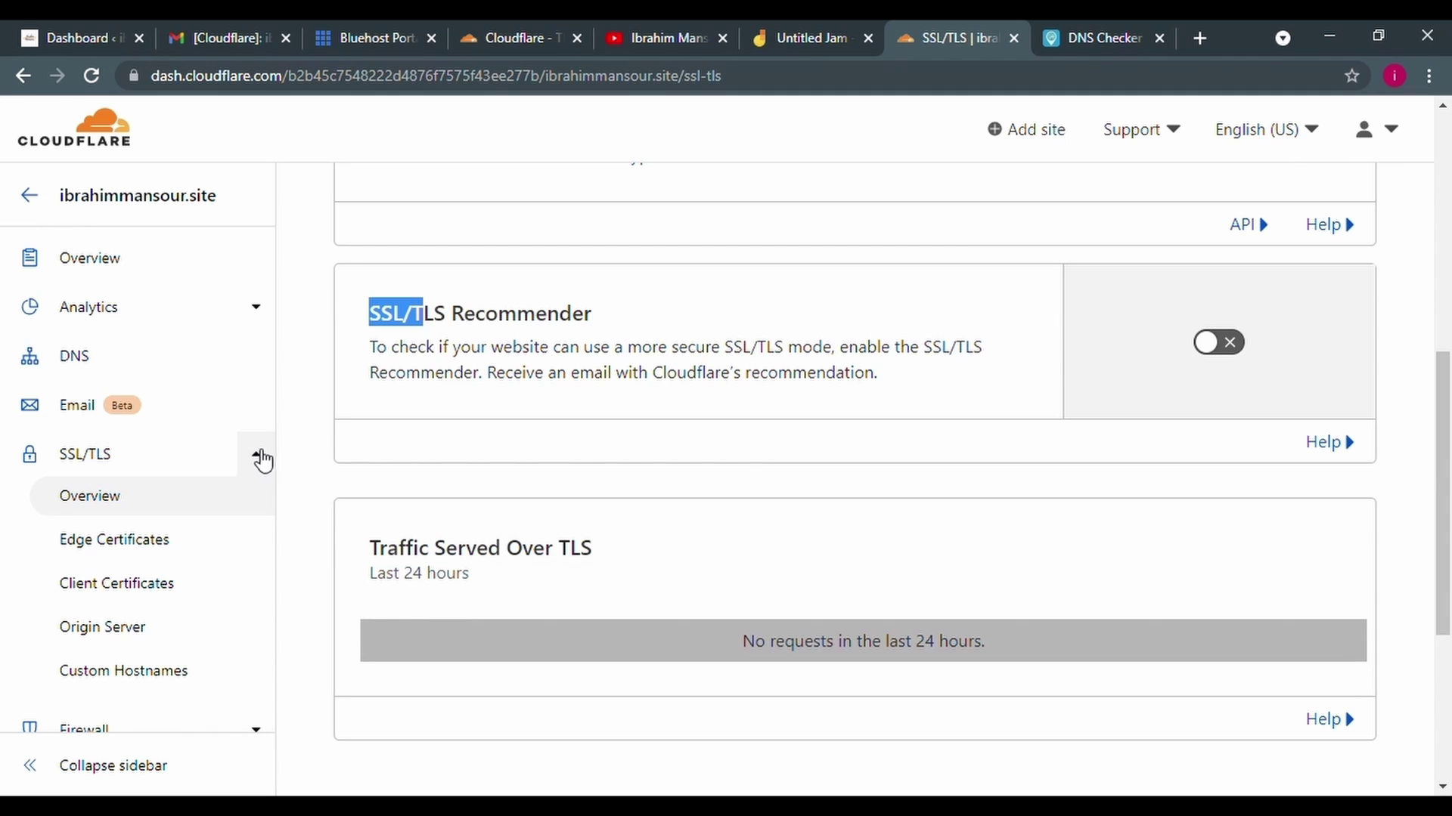
scroll(1447, 541, "down", 2)
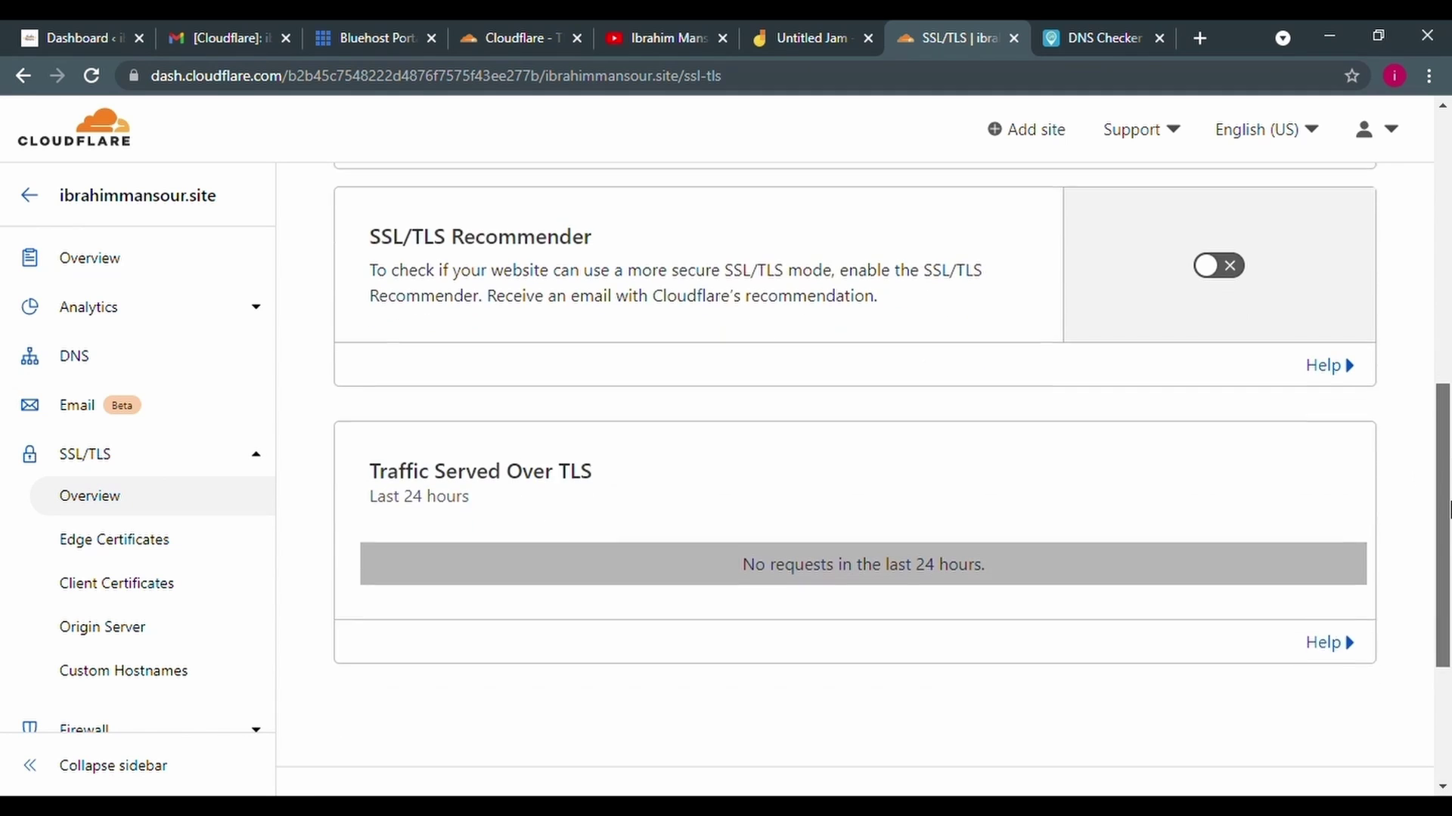
scroll(966, 462, "up", 3)
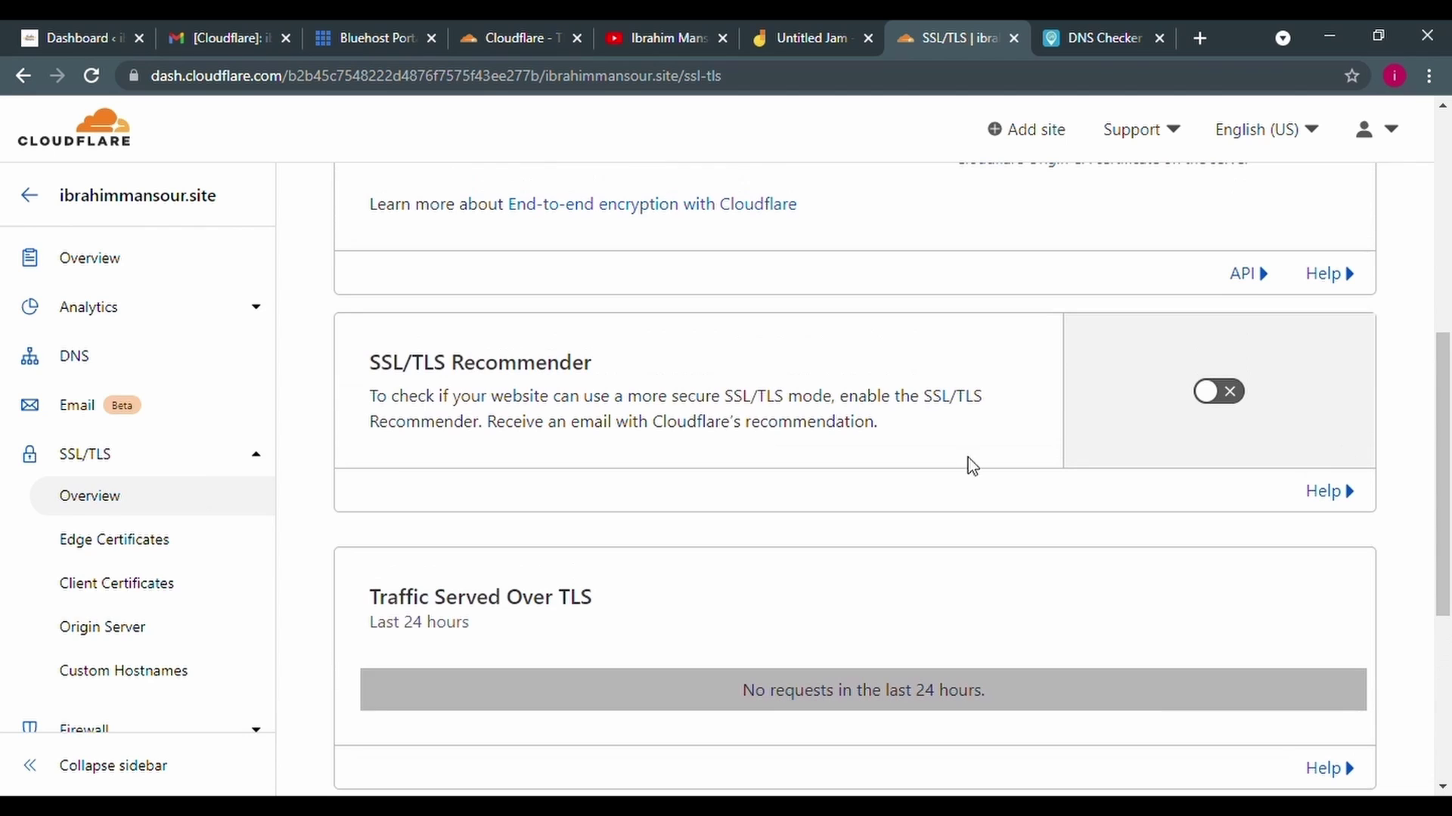
Open the site's Caching overview and read through the Cache Analytics information
scroll(186, 496, "down", 4)
scroll(178, 529, "down", 4)
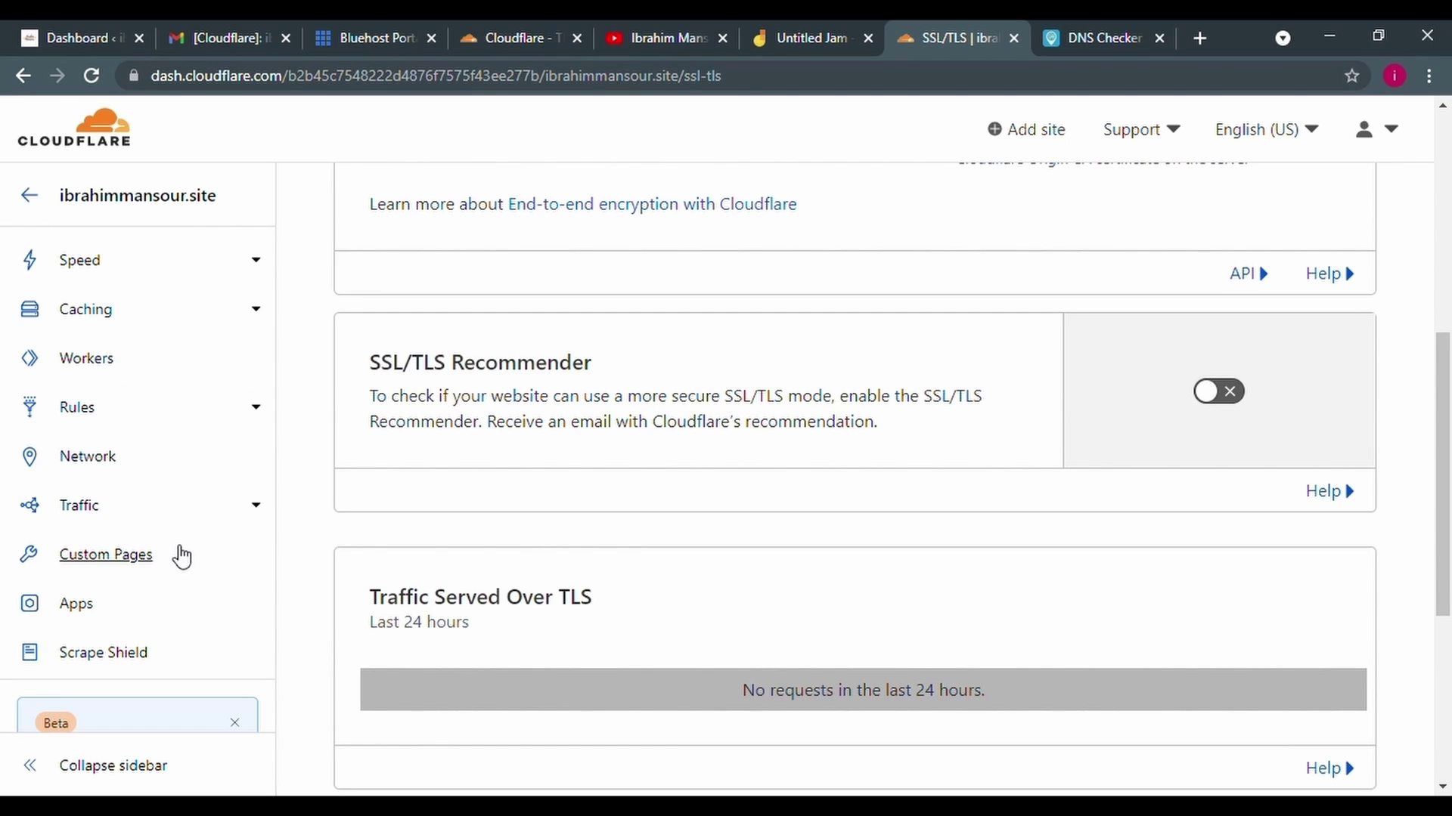
left_click(94, 325)
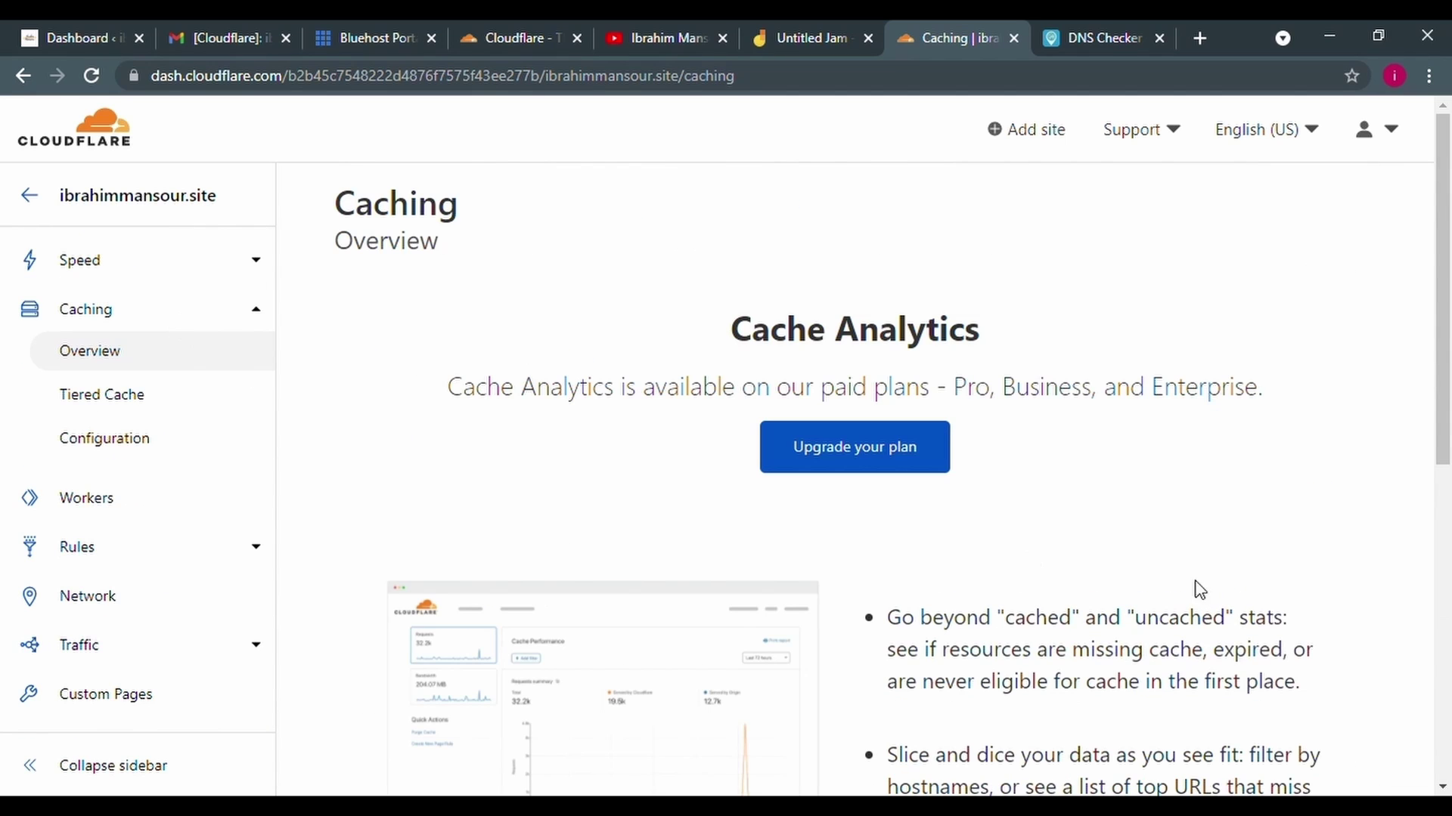
scroll(1442, 317, "down", 3)
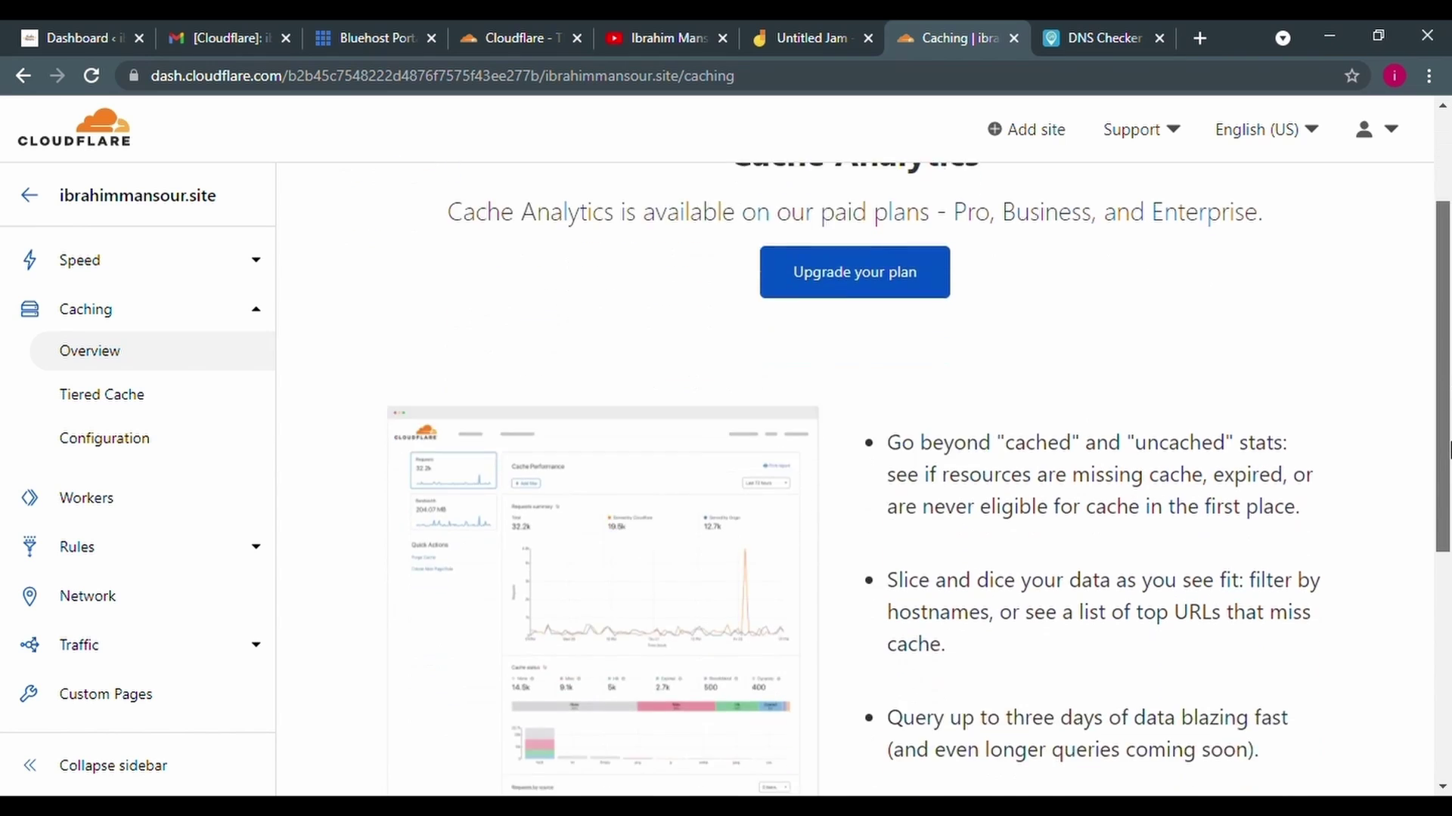
scroll(349, 418, "up", 3)
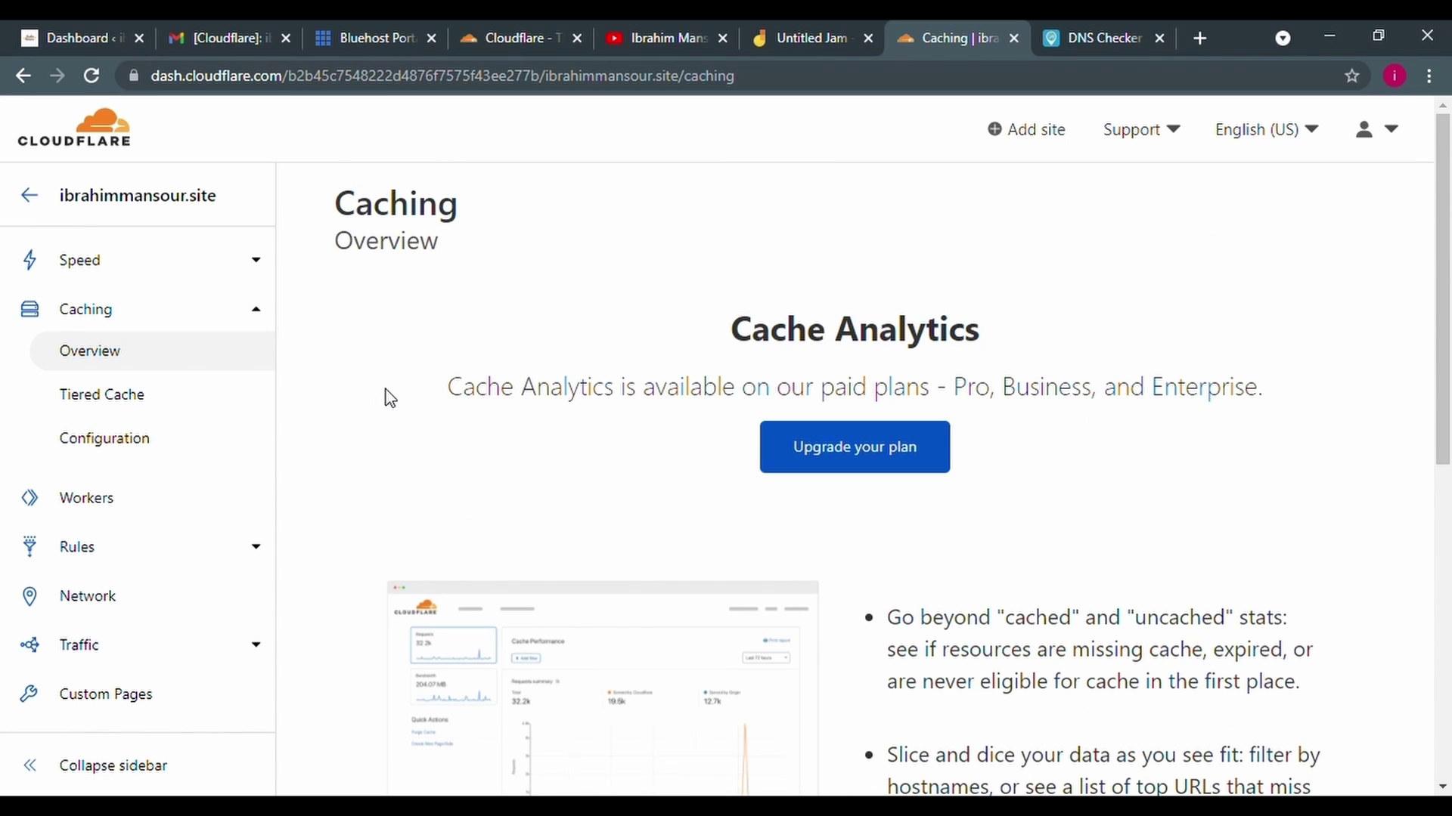
scroll(1448, 448, "down", 3)
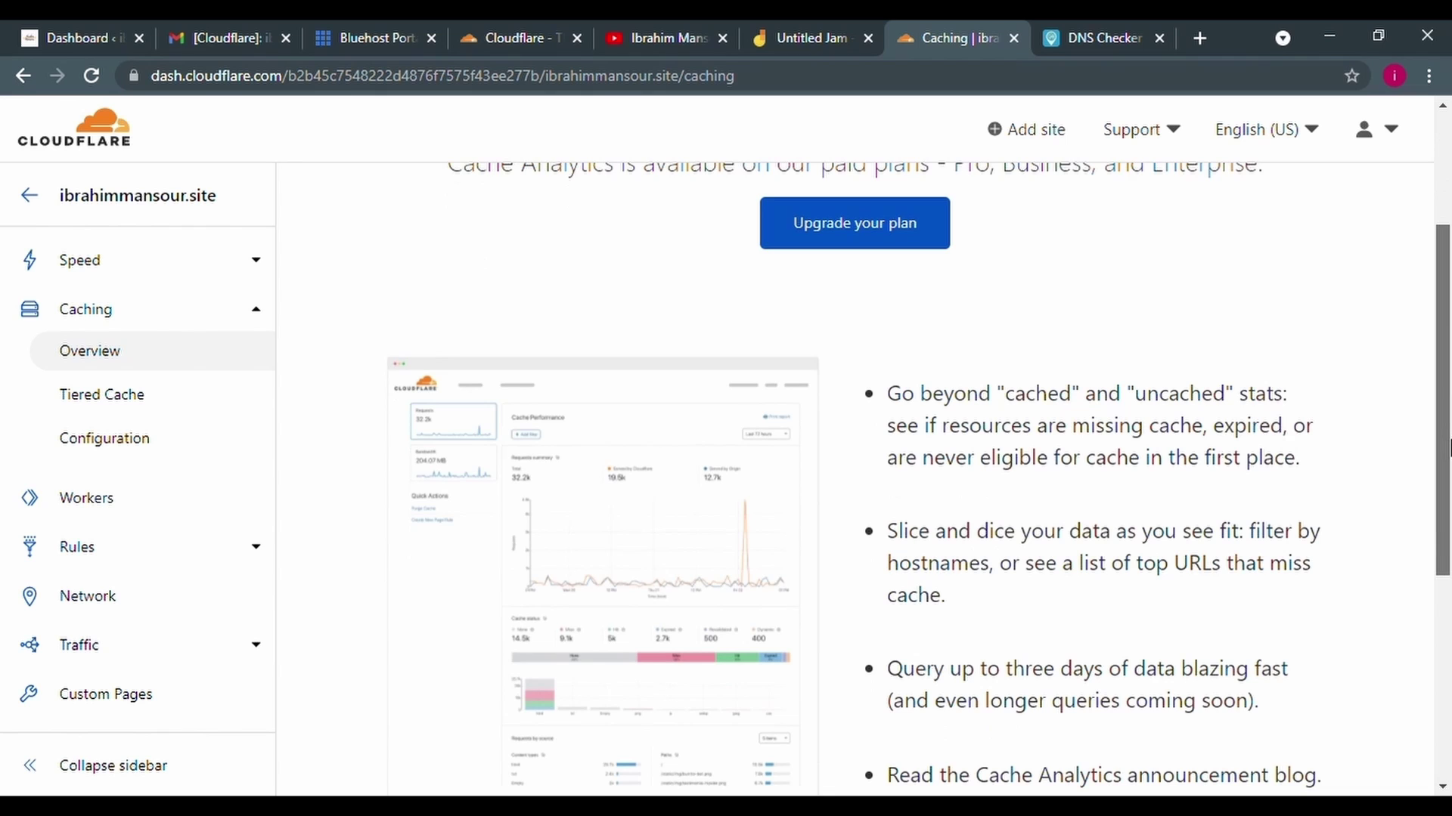
scroll(1449, 448, "down", 5)
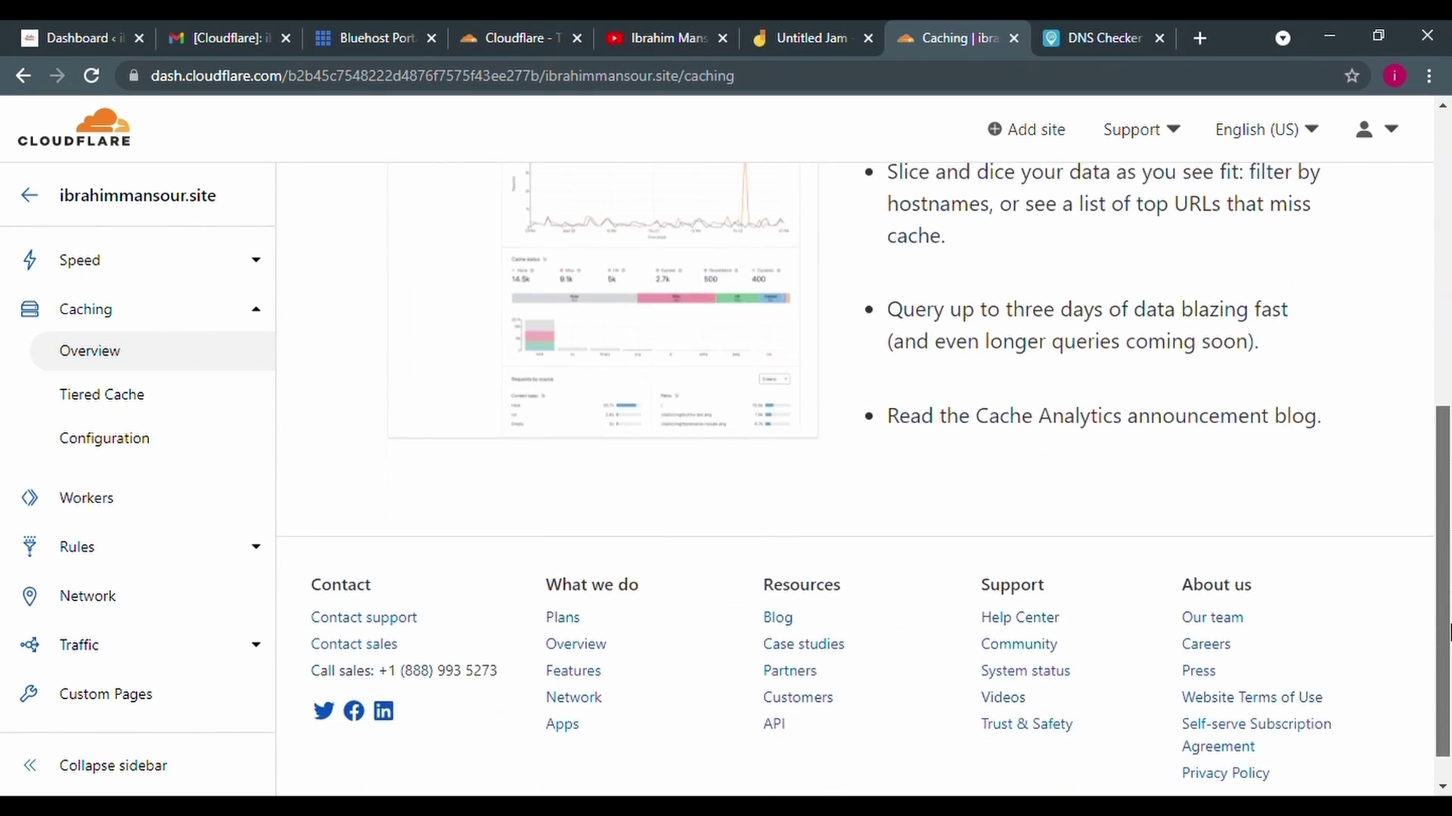
scroll(860, 343, "up", 8)
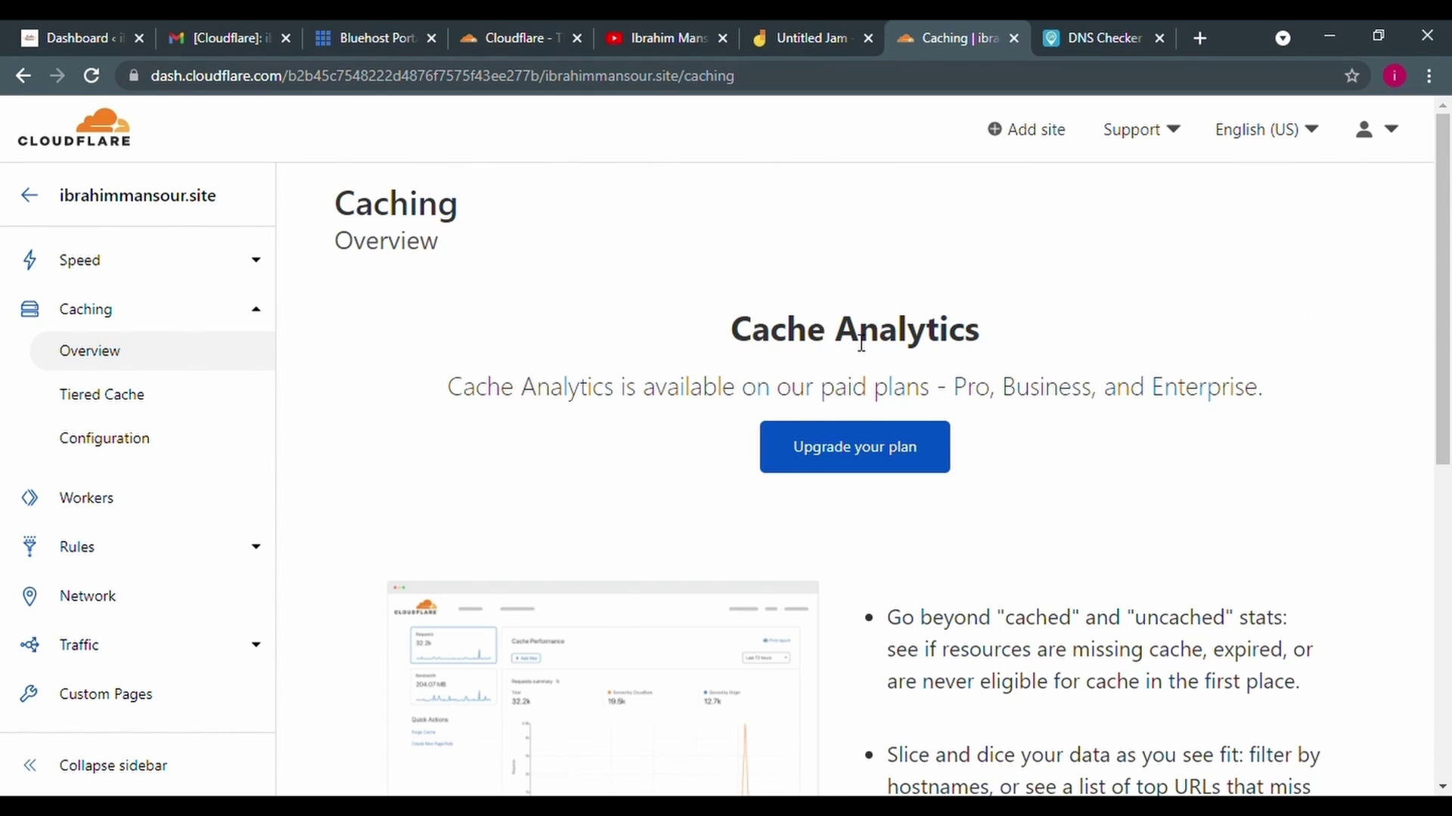